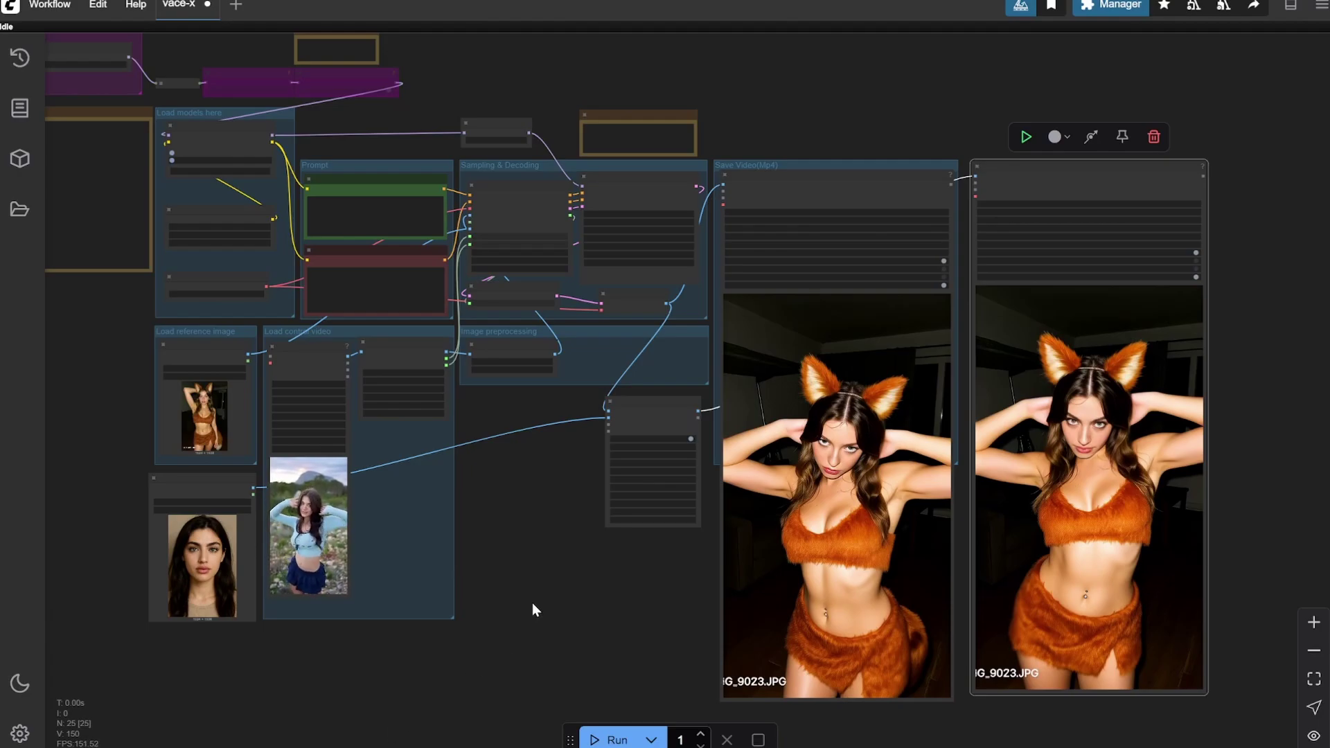
# Pan and zoom around the workflow to inspect the model loaders, notes and sampling nodes.
pyautogui.click(533, 603)
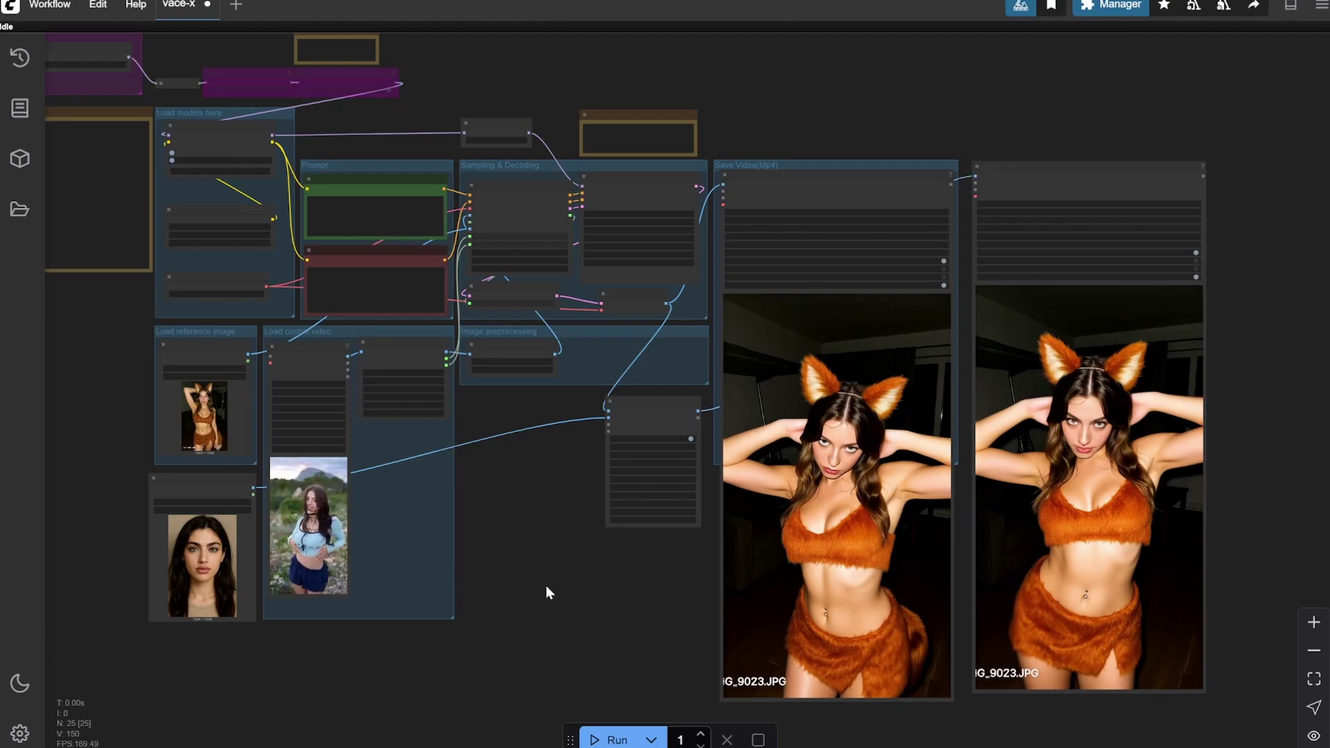
pyautogui.scroll(6, 545, 585)
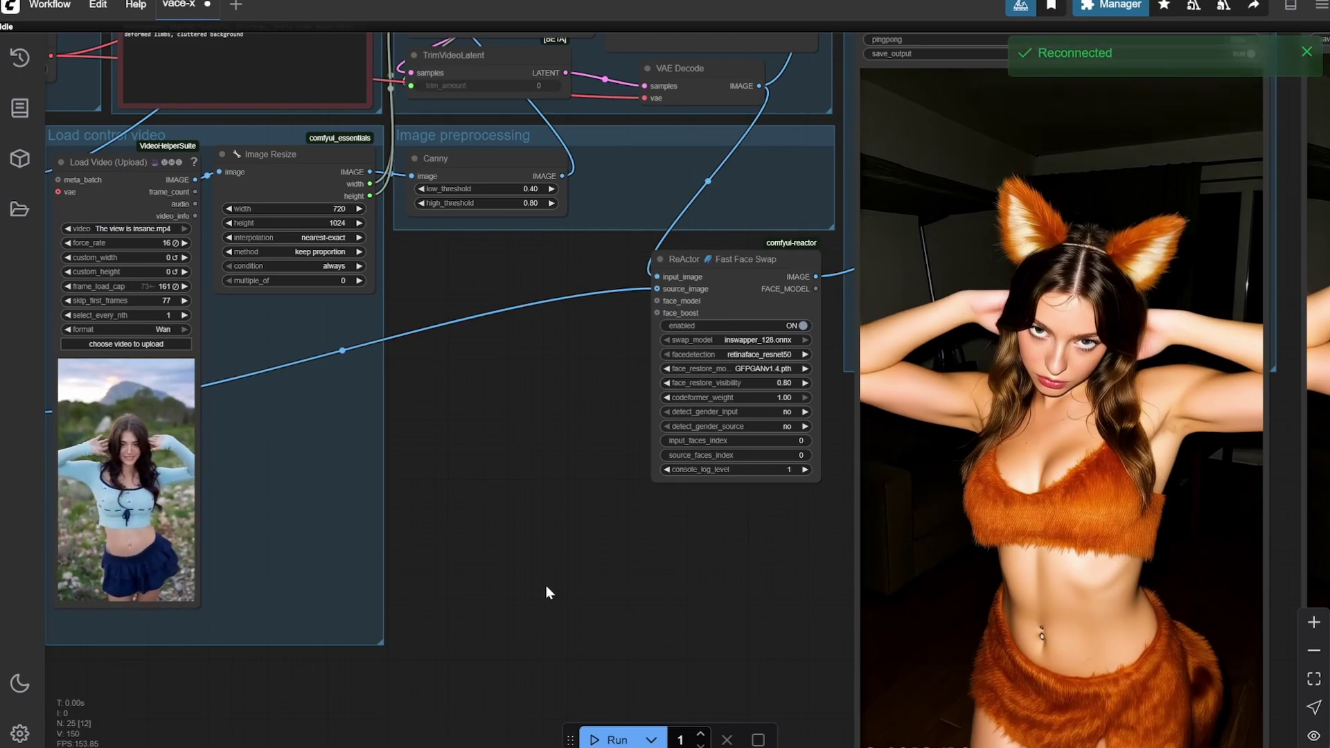
pyautogui.scroll(-3, 546, 592)
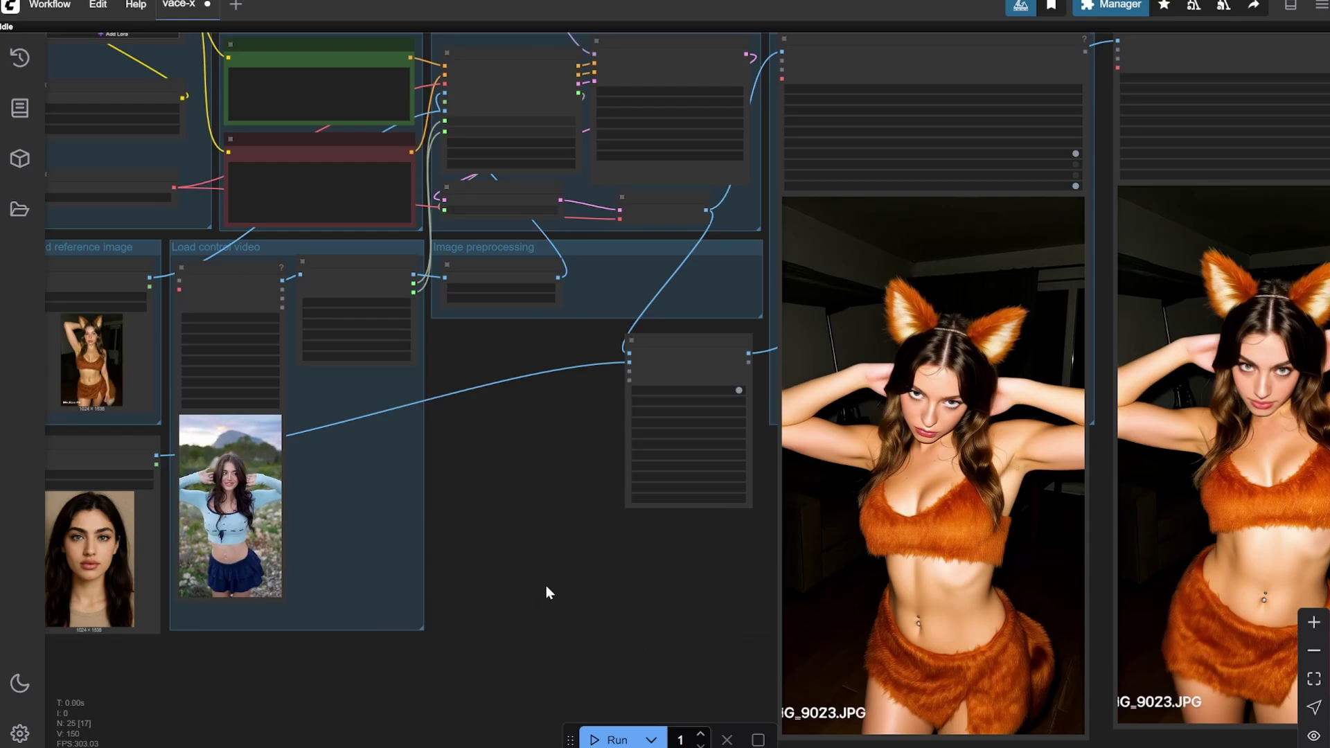
pyautogui.scroll(-3, 546, 590)
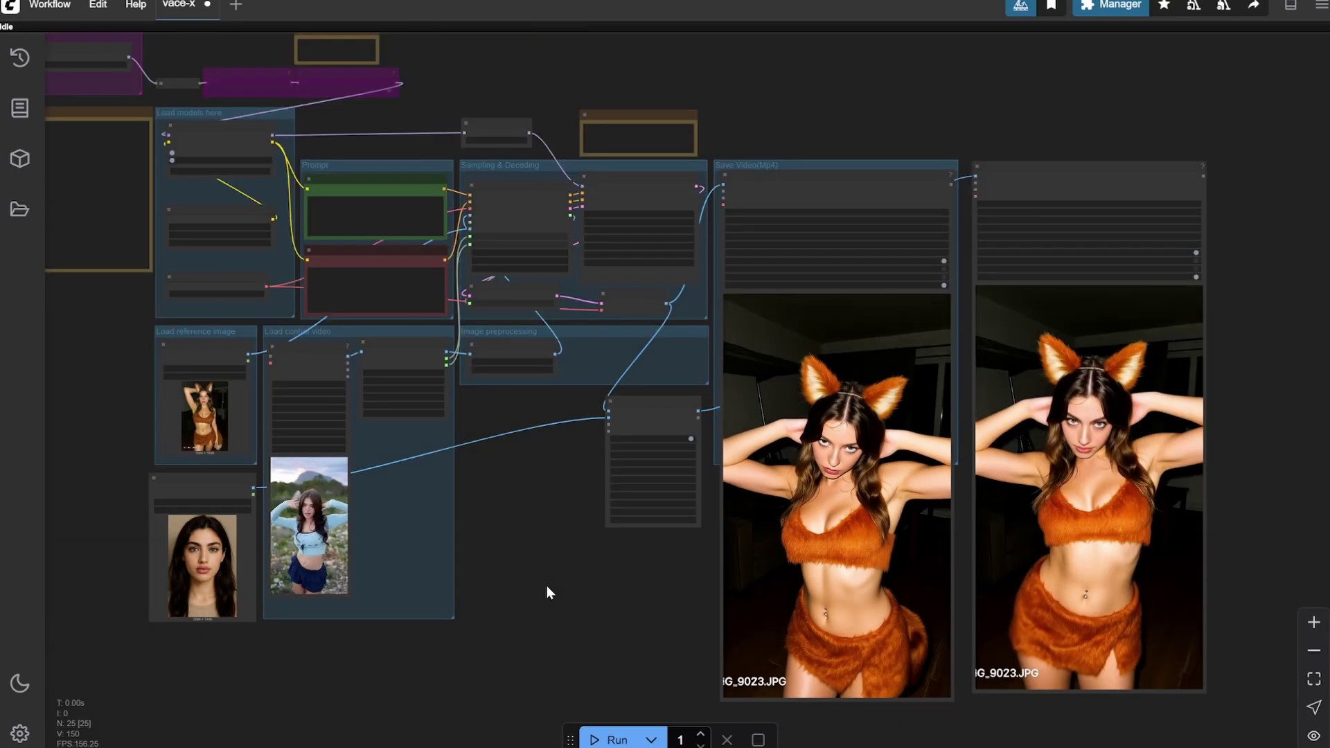
pyautogui.scroll(1, 546, 584)
pyautogui.scroll(-2, 891, 397)
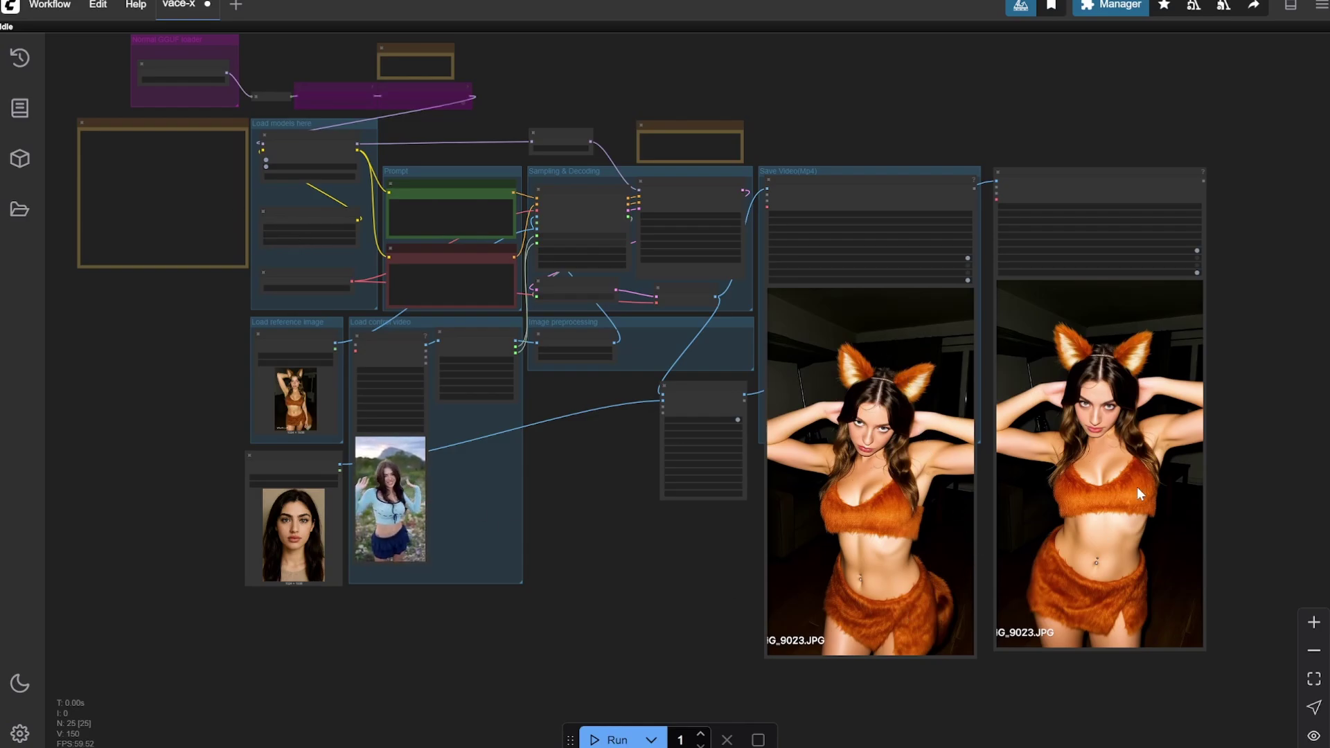
pyautogui.scroll(5, 617, 481)
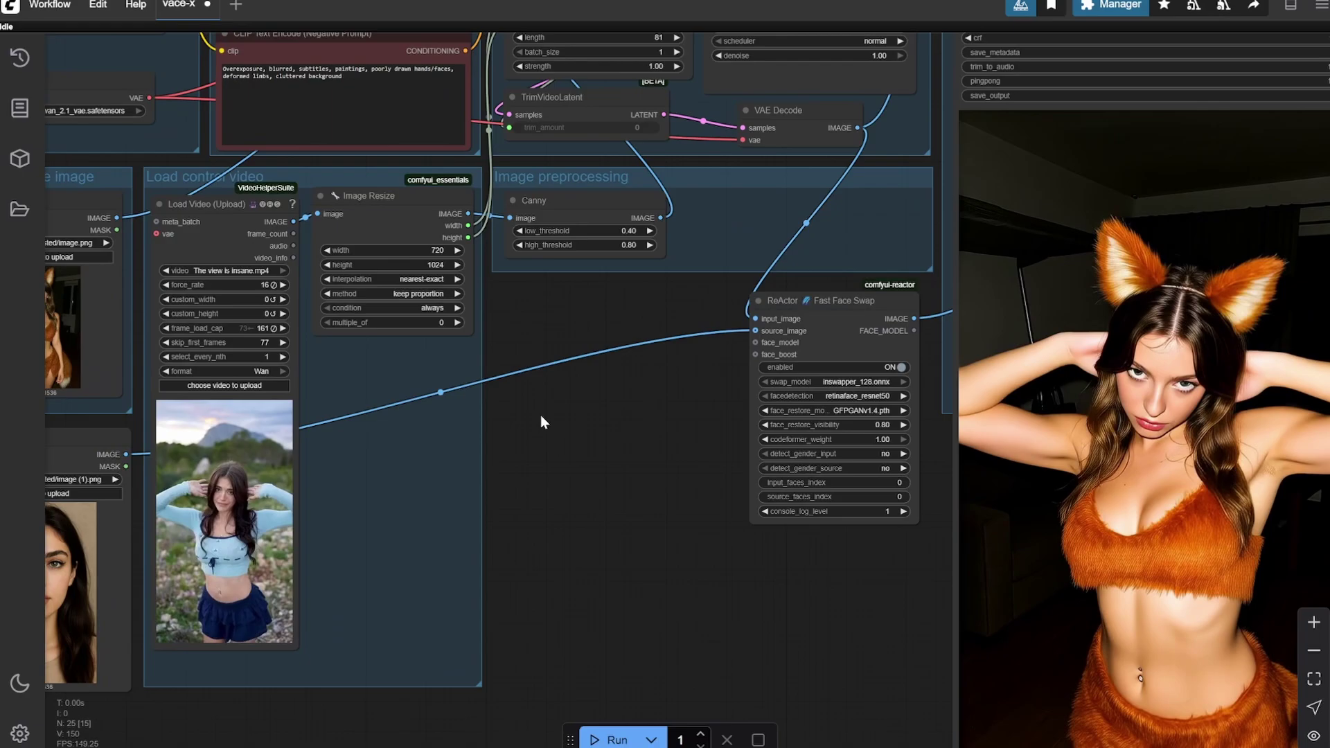
pyautogui.scroll(-3, 540, 422)
pyautogui.moveTo(555, 413); pyautogui.dragTo(718, 515)
pyautogui.scroll(3, 312, 406)
pyautogui.scroll(-2, 355, 406)
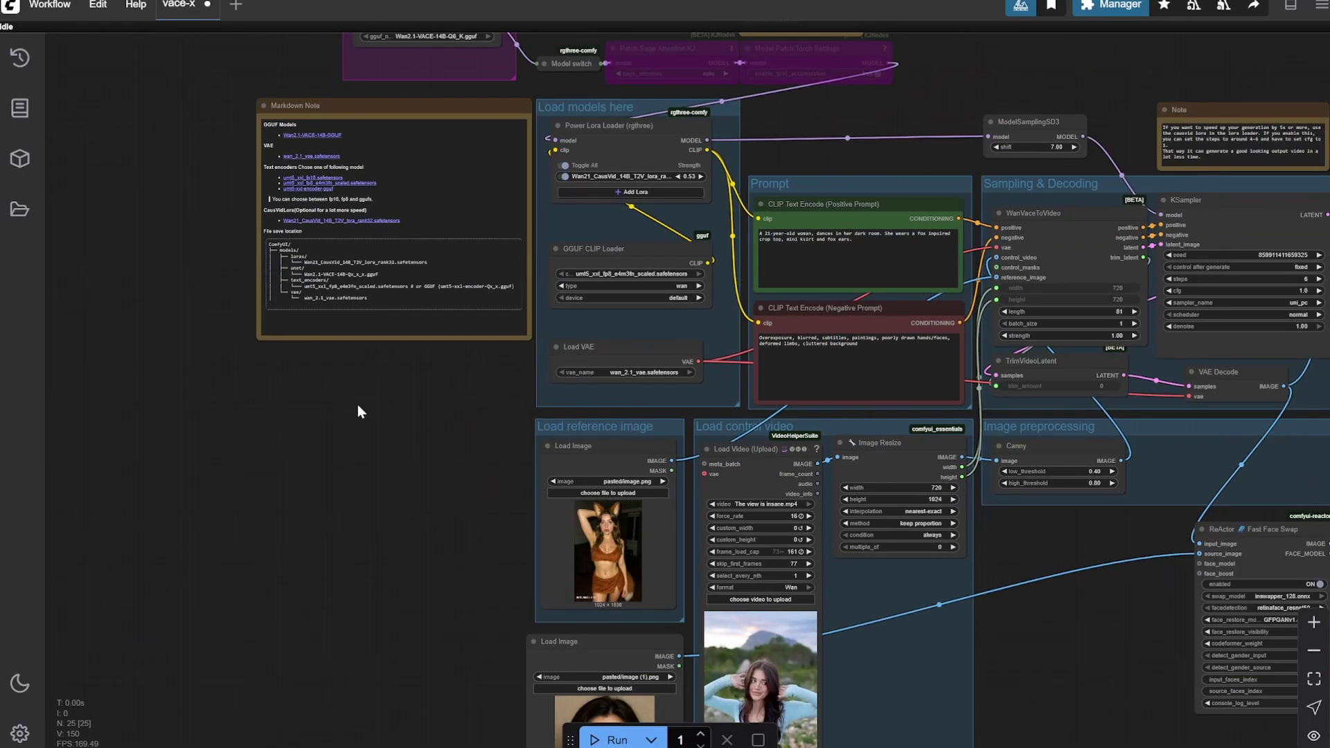
pyautogui.moveTo(356, 407); pyautogui.dragTo(260, 450)
pyautogui.scroll(3, 241, 557)
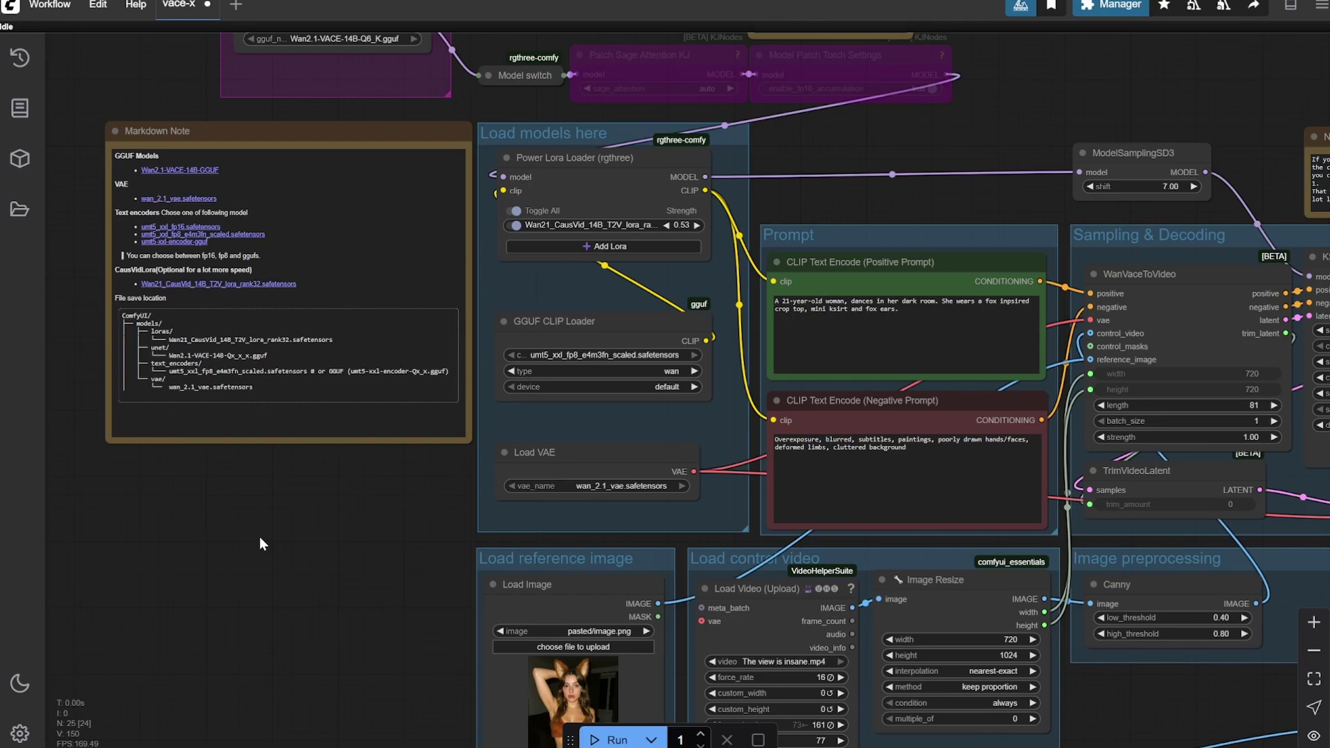
pyautogui.scroll(-5, 259, 536)
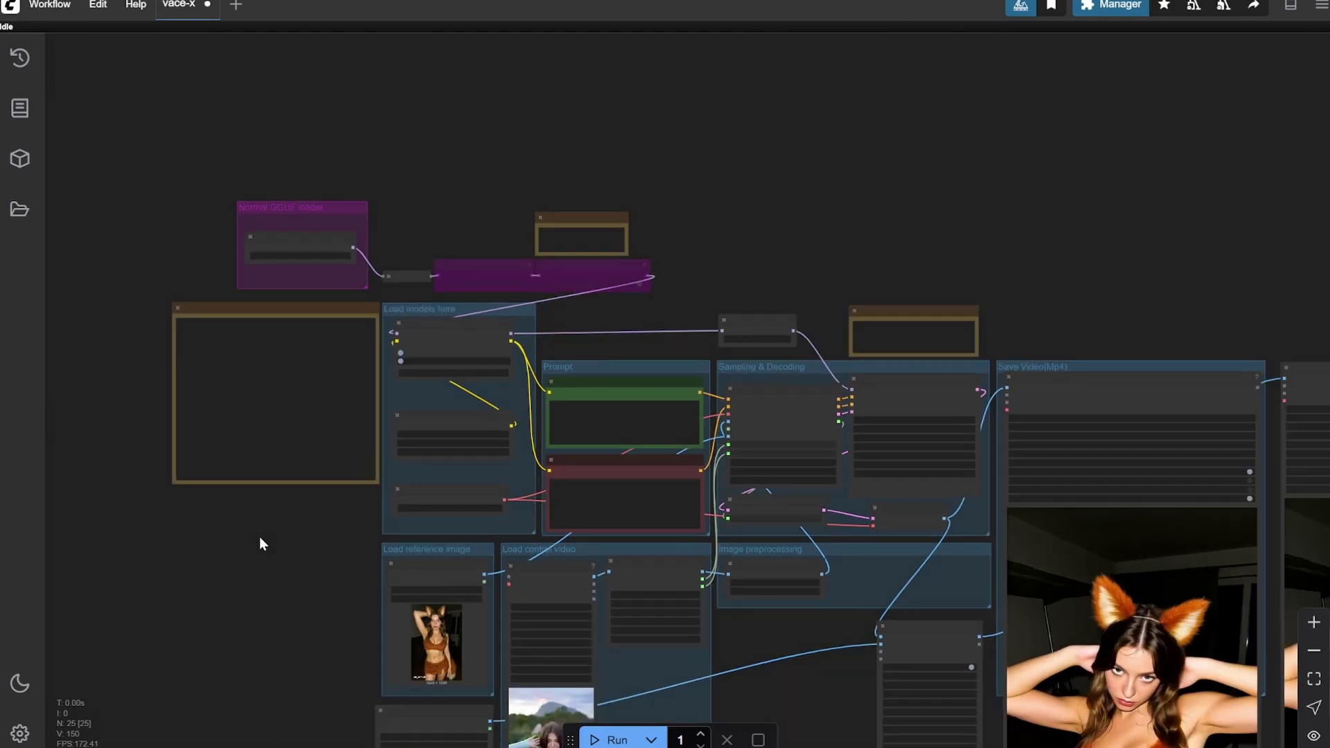
pyautogui.scroll(8, 259, 512)
pyautogui.scroll(5, 260, 480)
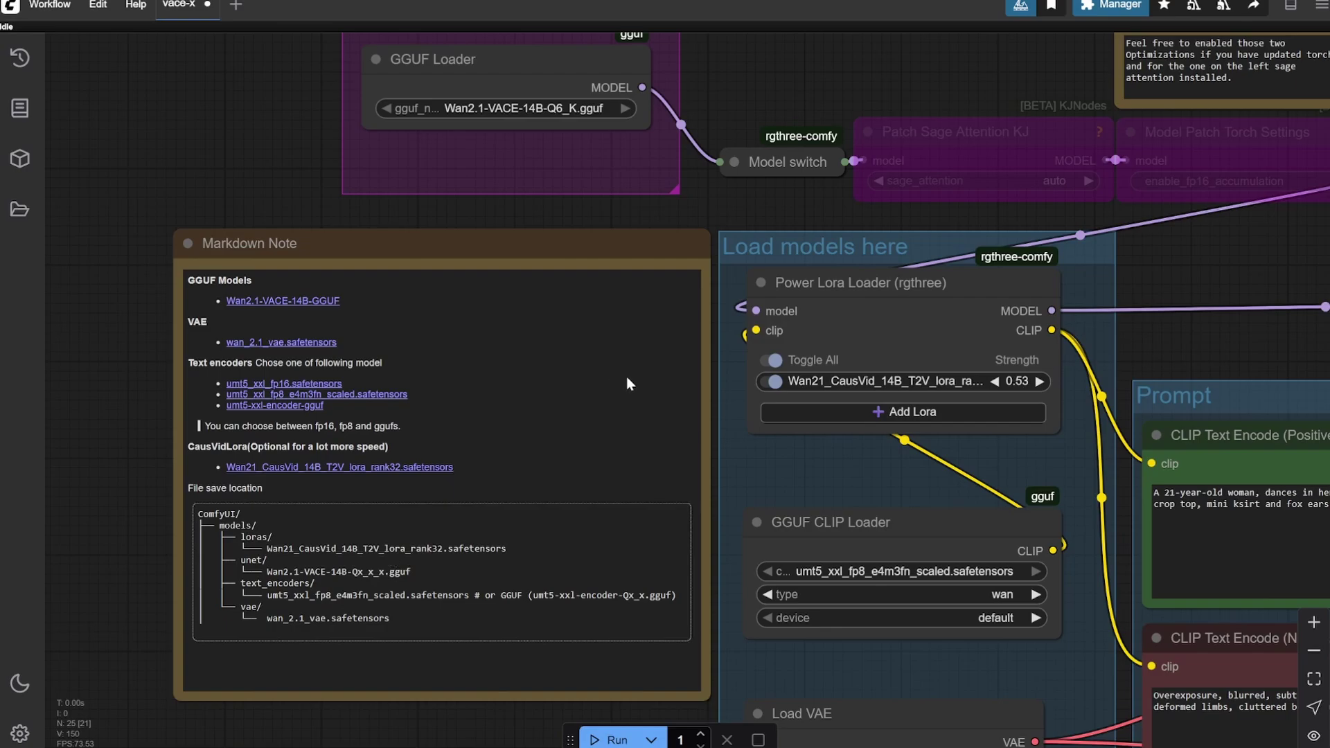
pyautogui.scroll(-5, 168, 236)
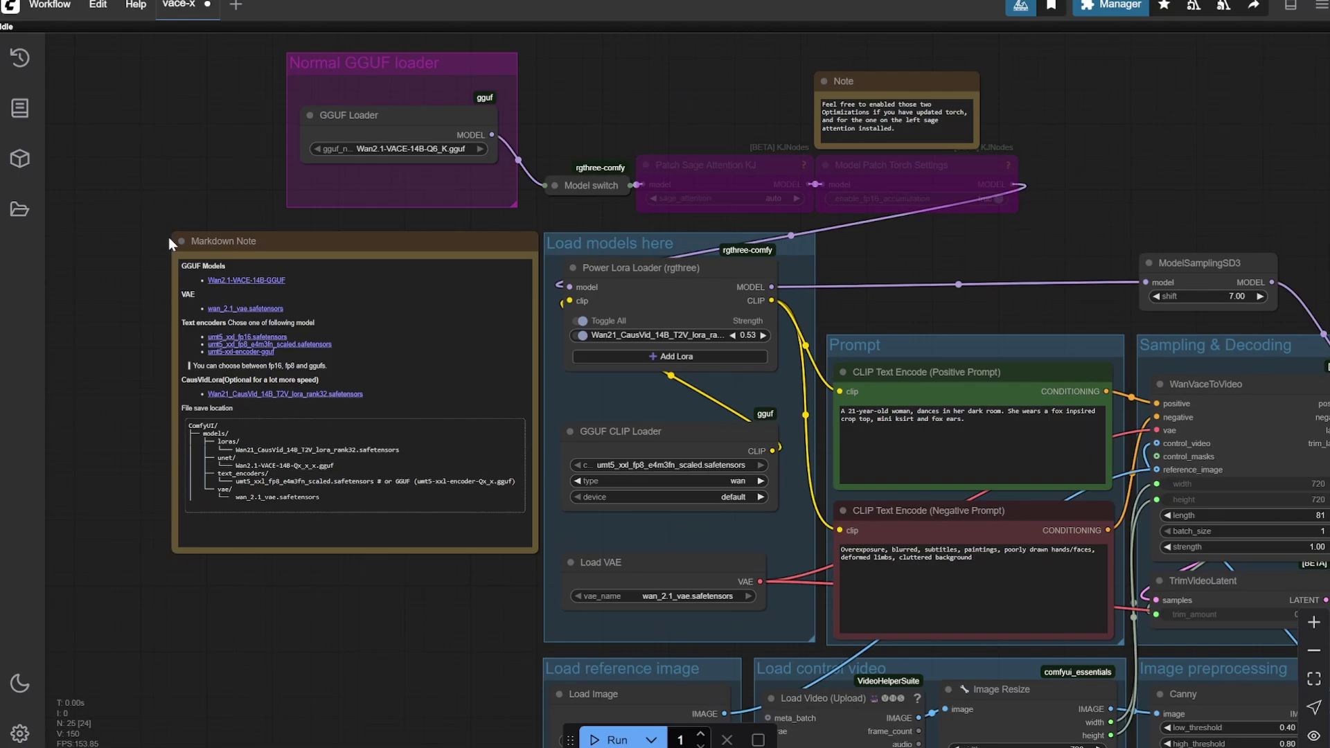
pyautogui.scroll(5, 788, 324)
pyautogui.scroll(3, 788, 324)
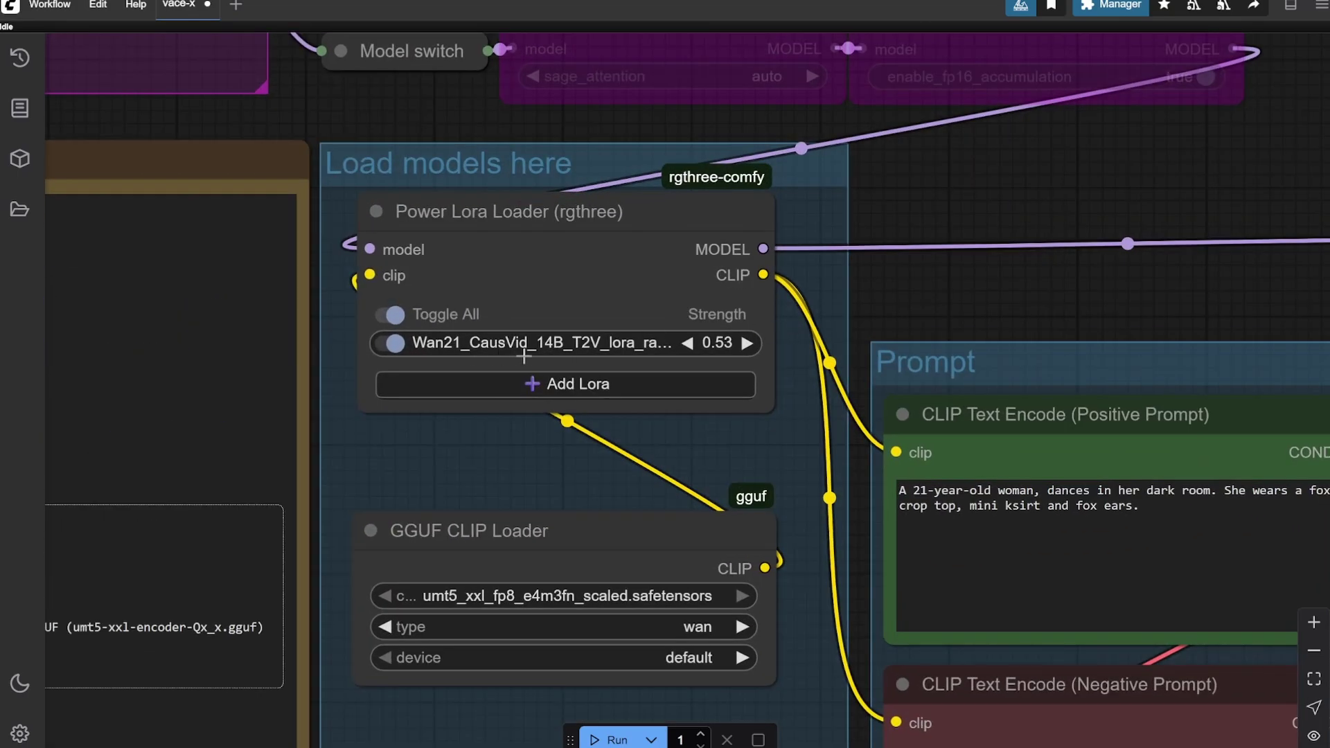
pyautogui.scroll(-8, 609, 318)
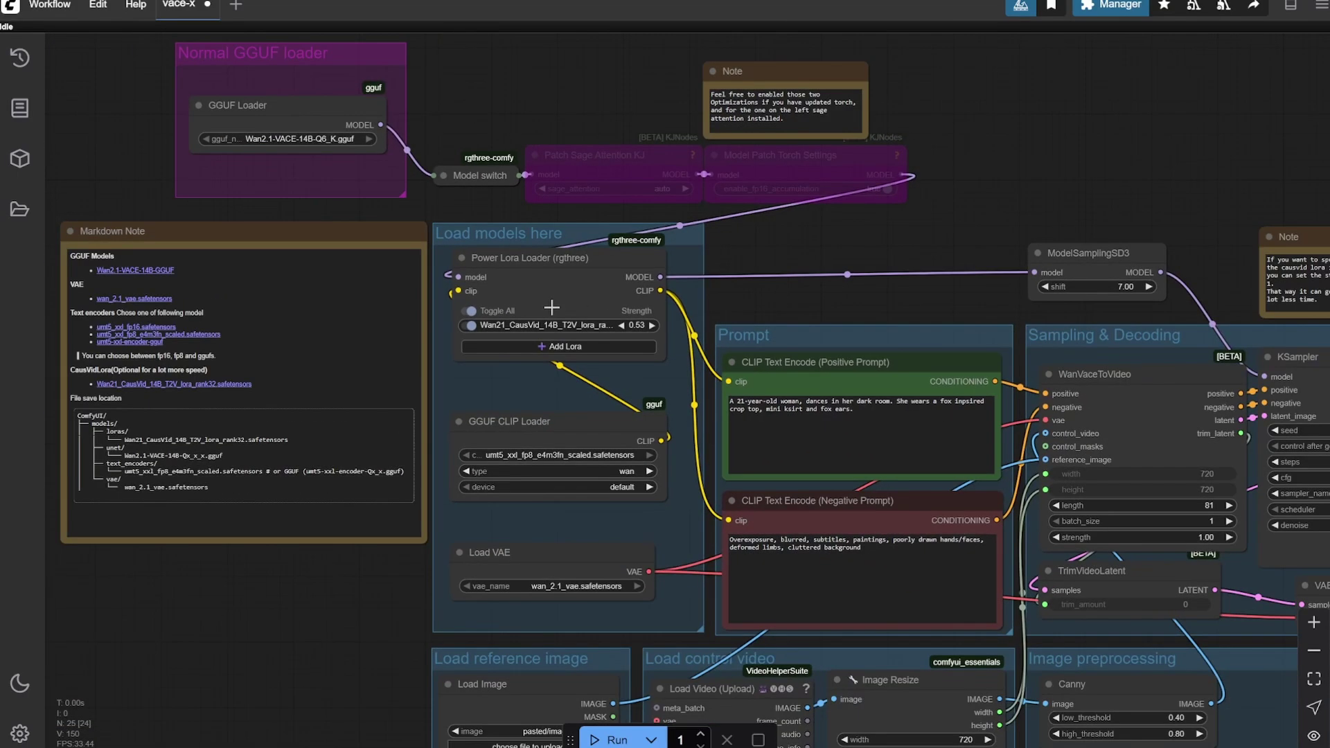
pyautogui.scroll(-4, 878, 281)
pyautogui.moveTo(893, 279); pyautogui.dragTo(490, 212)
pyautogui.scroll(10, 807, 298)
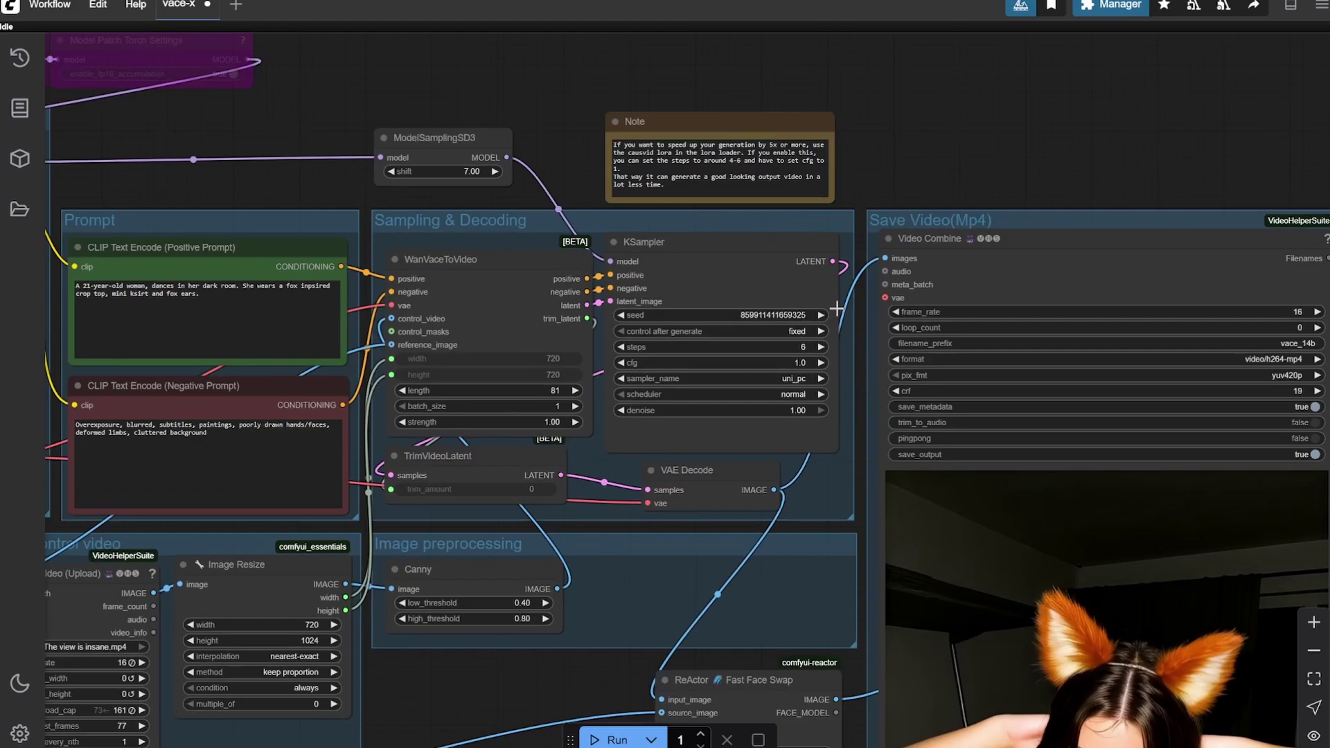
pyautogui.scroll(2, 731, 373)
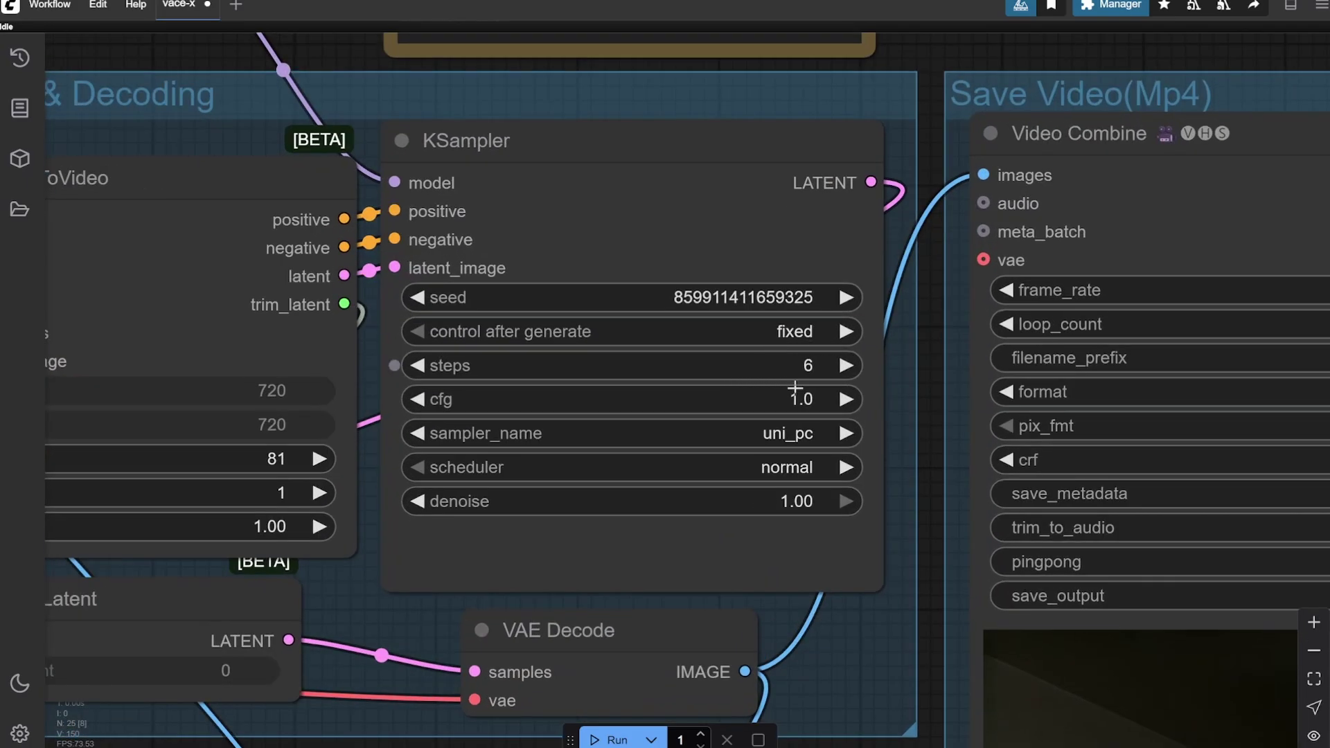
pyautogui.scroll(-3, 840, 375)
pyautogui.scroll(1, 836, 340)
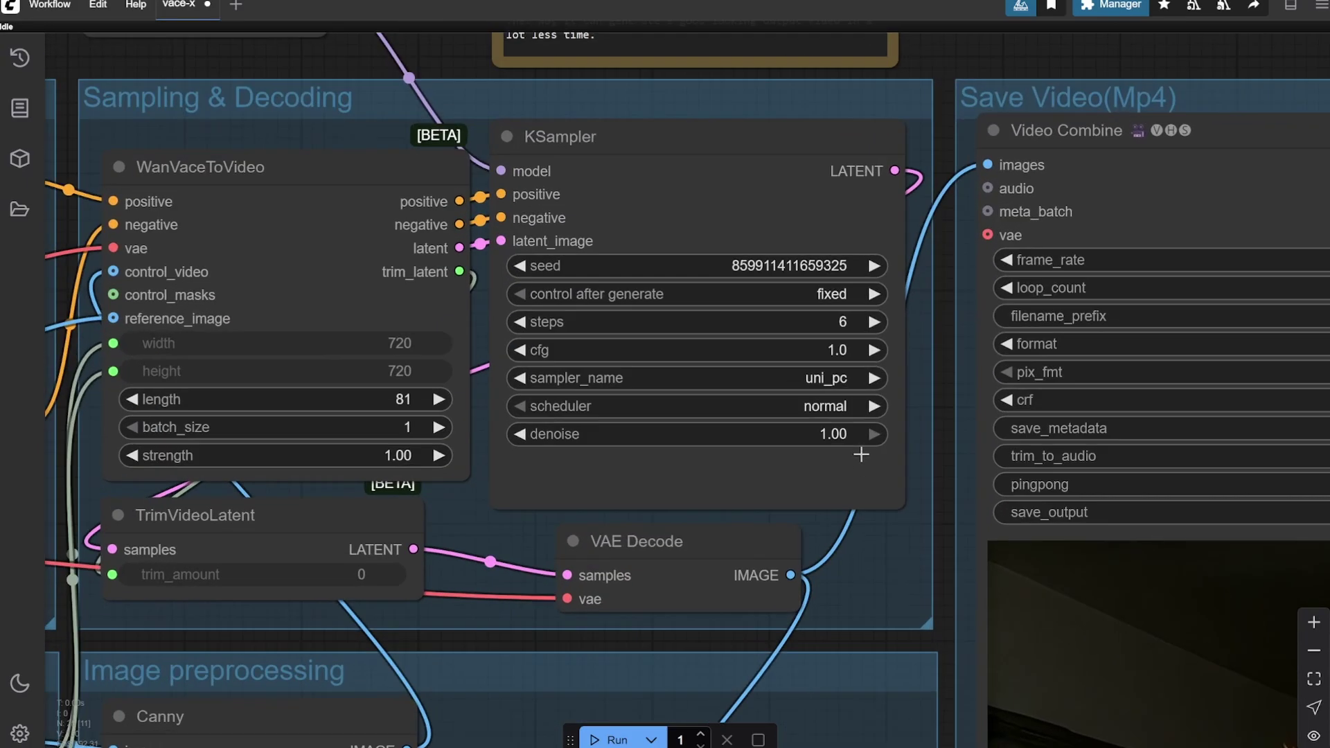
pyautogui.scroll(-8, 866, 350)
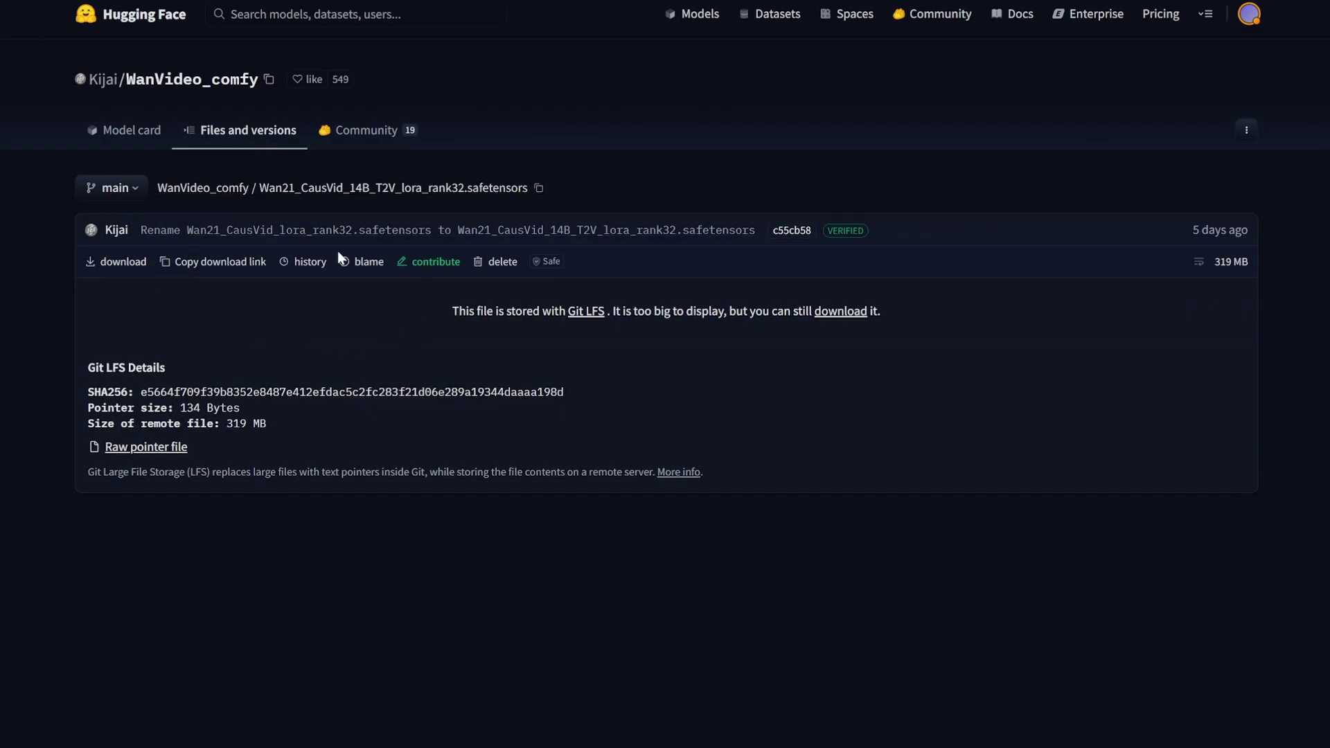
# Return to the Kijai/WanVideo_comfy file list and locate the 319 MB CausVid LoRA.
pyautogui.hotkey('alt', 'Left')
pyautogui.scroll(3, 220, 318)
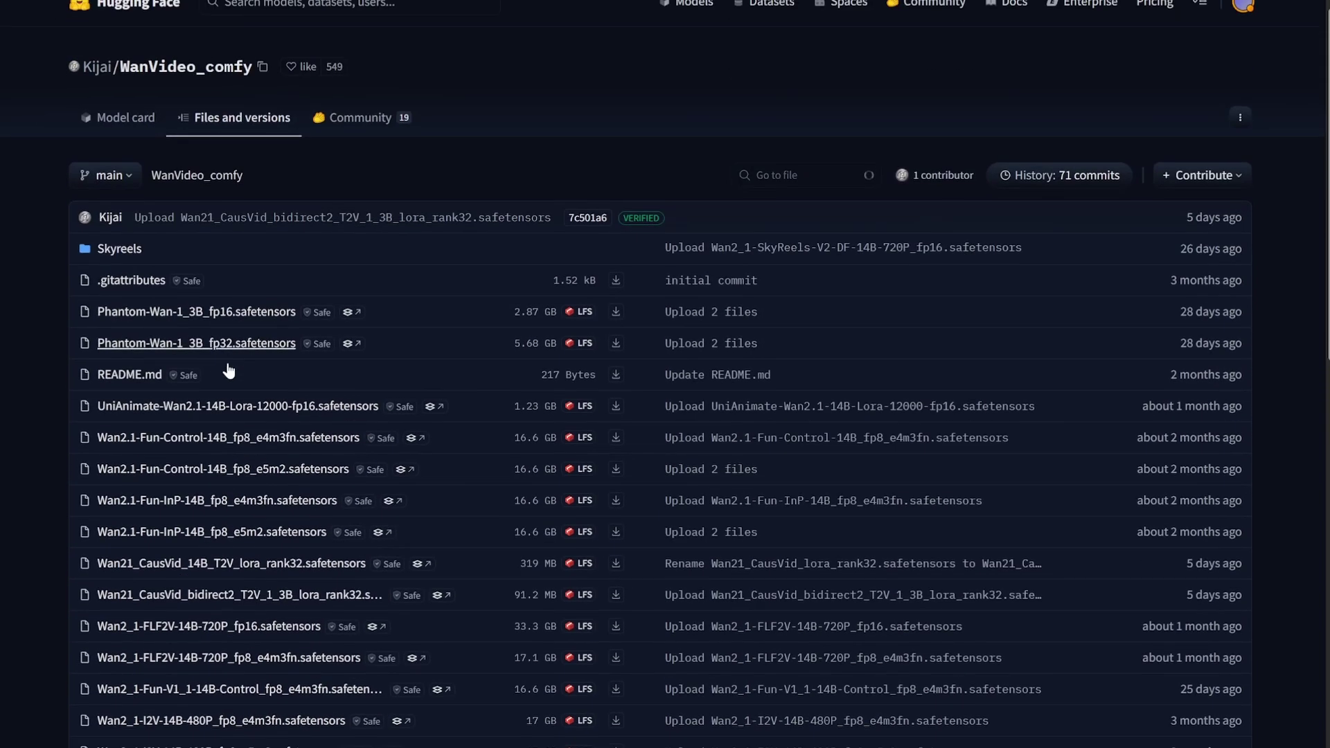
pyautogui.scroll(-3, 229, 370)
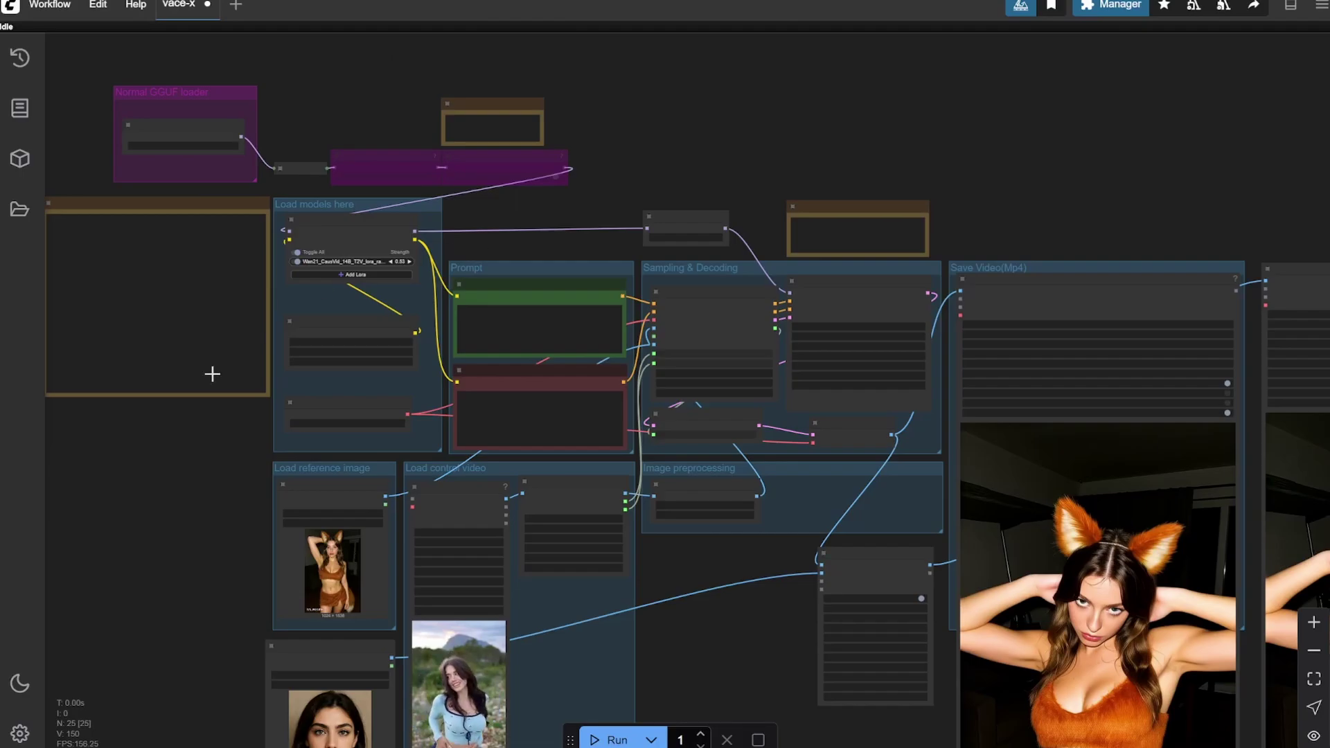
pyautogui.scroll(5, 191, 445)
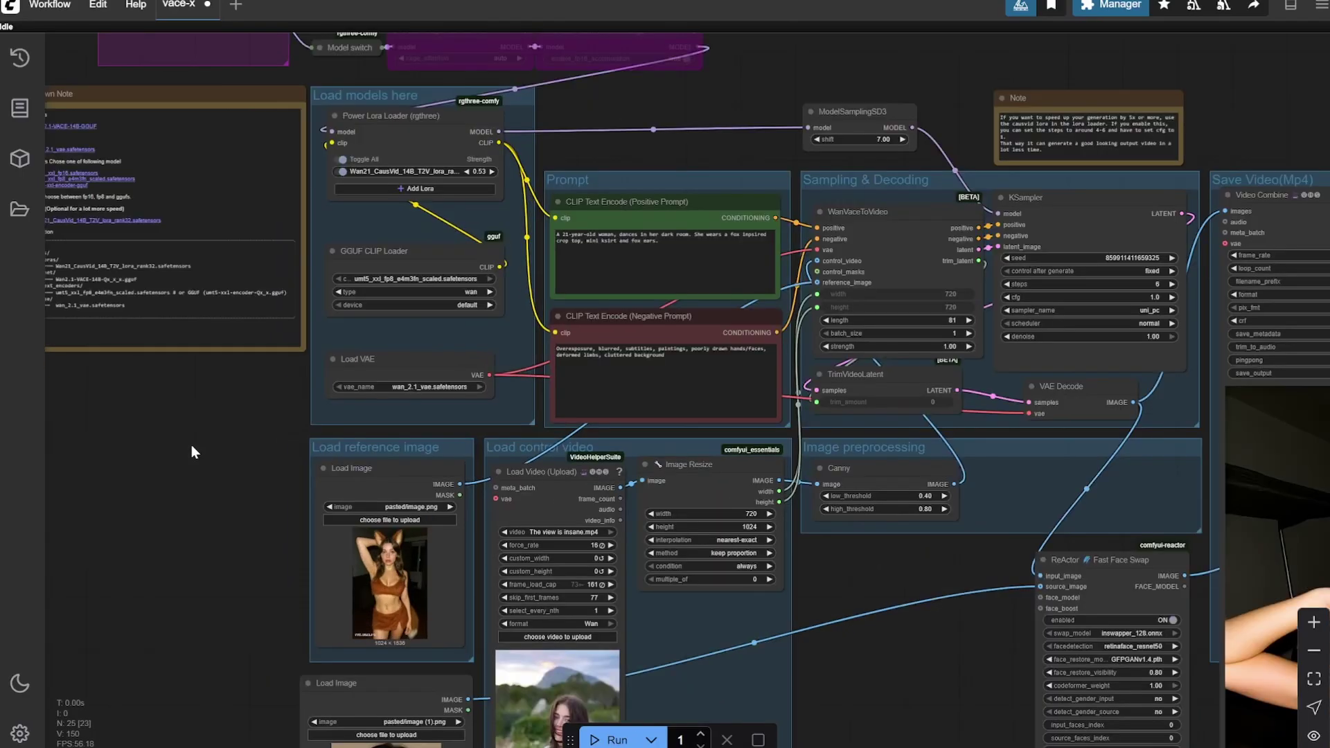
pyautogui.moveTo(335, 425); pyautogui.dragTo(504, 446)
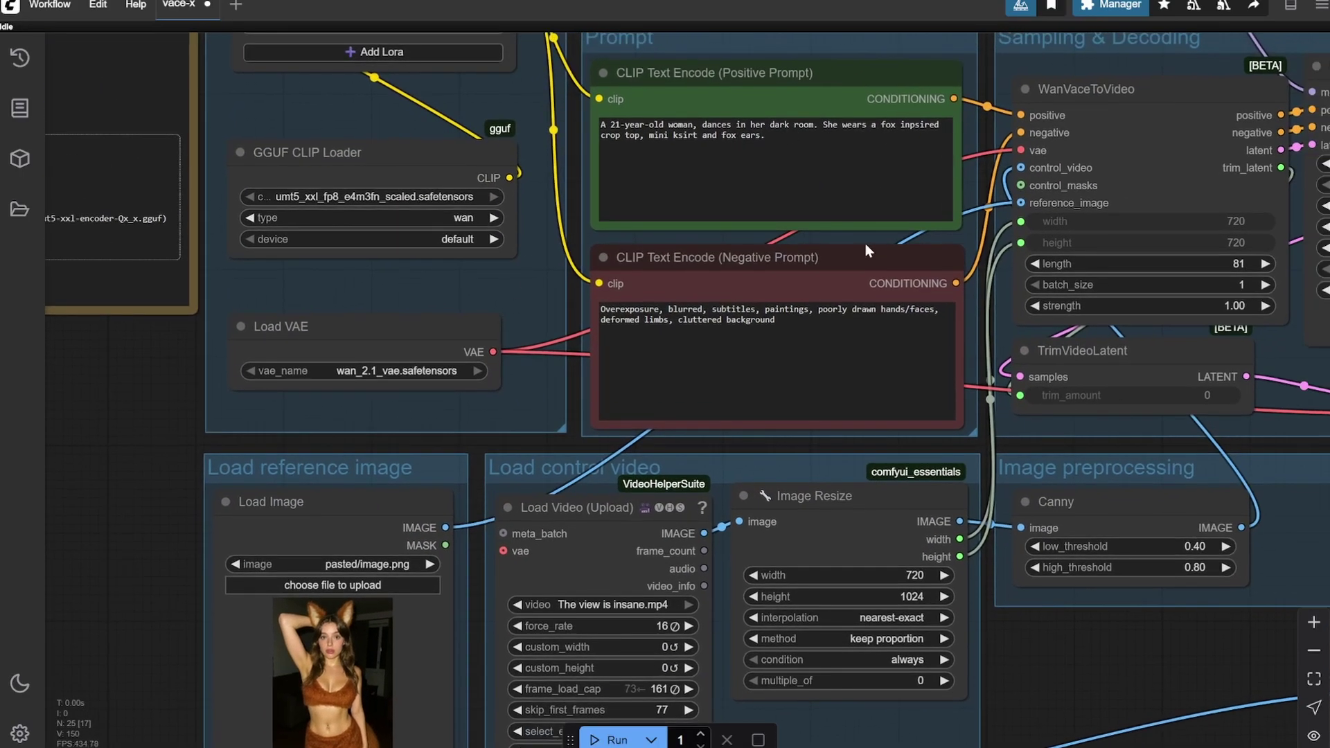
pyautogui.moveTo(119, 562); pyautogui.dragTo(231, 338)
pyautogui.scroll(10, 313, 446)
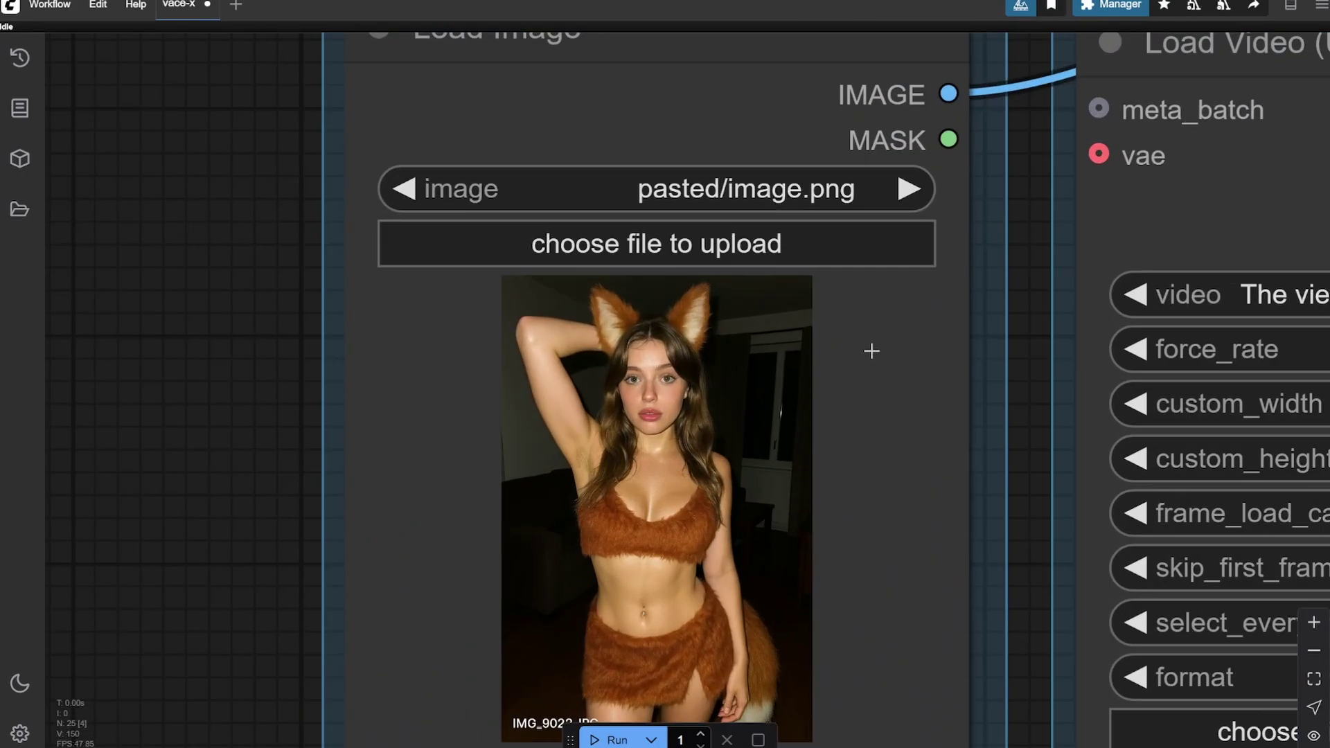
pyautogui.scroll(-2, 387, 328)
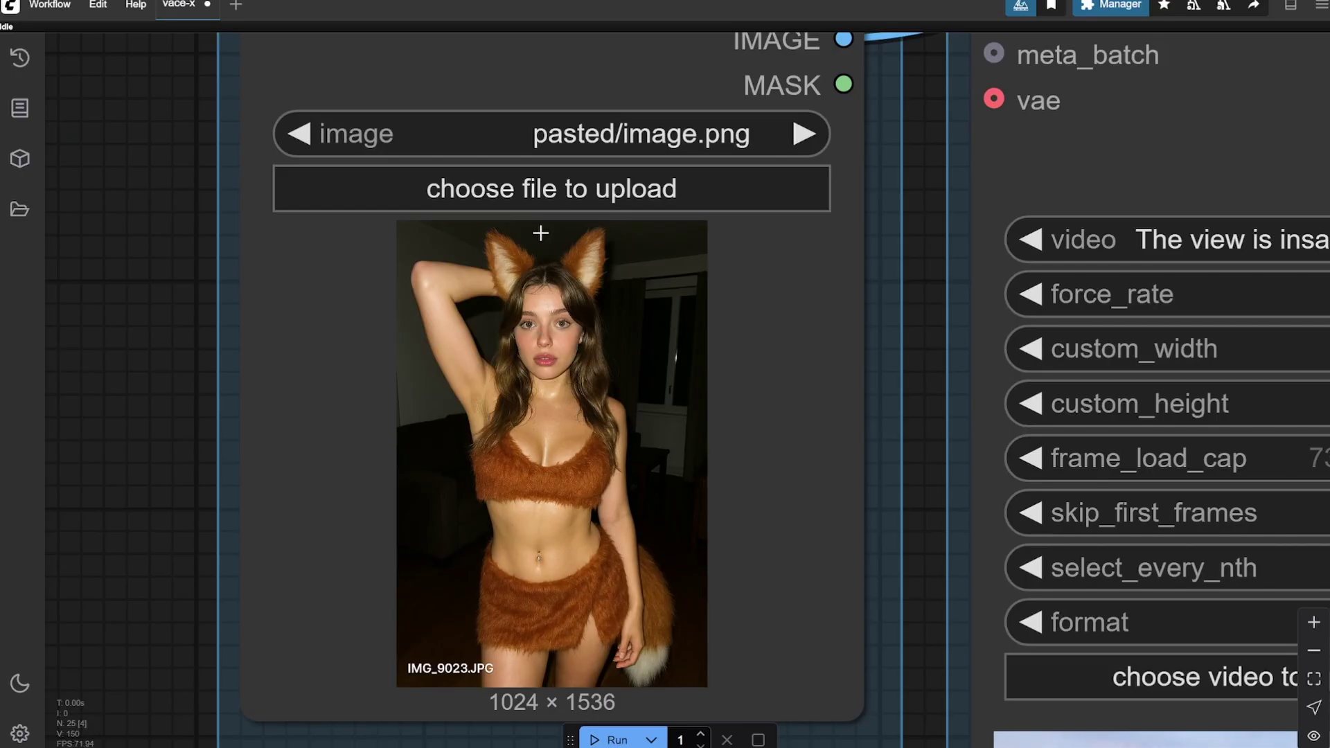
pyautogui.scroll(-10, 165, 323)
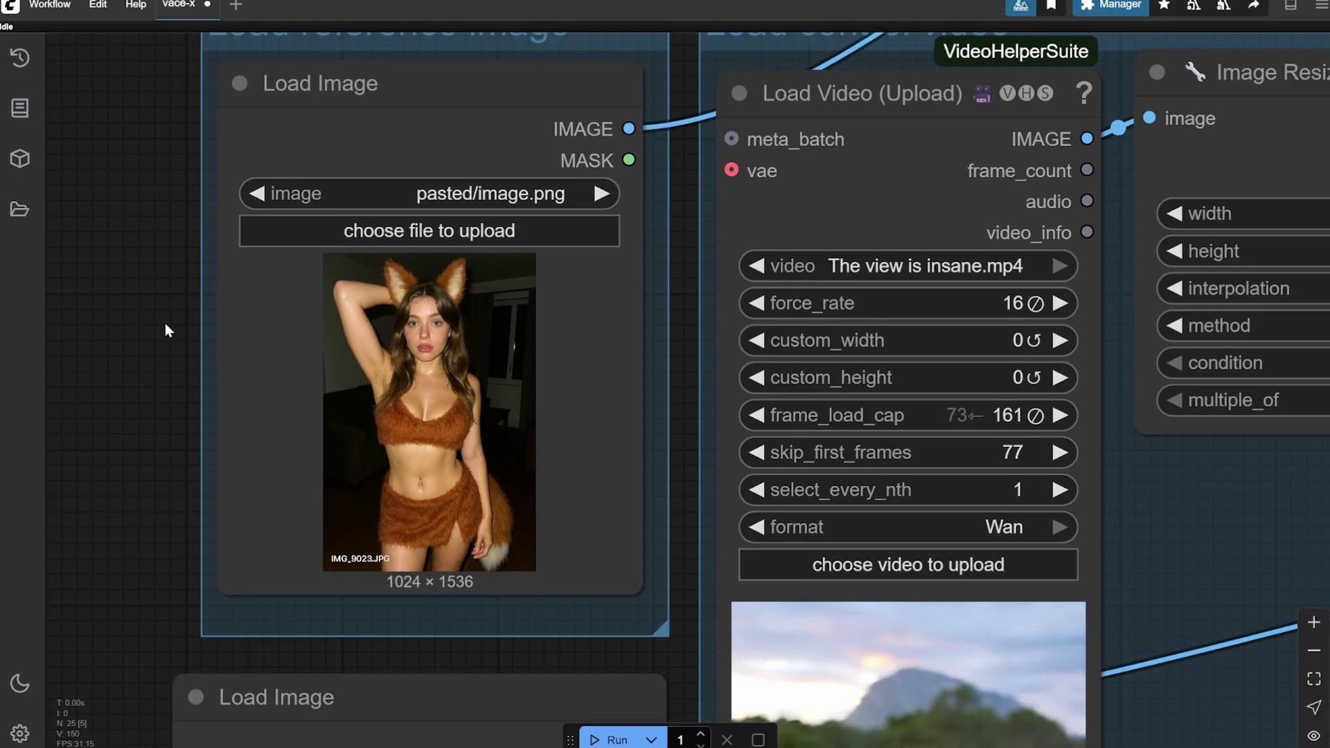
pyautogui.moveTo(900, 81); pyautogui.dragTo(633, 518)
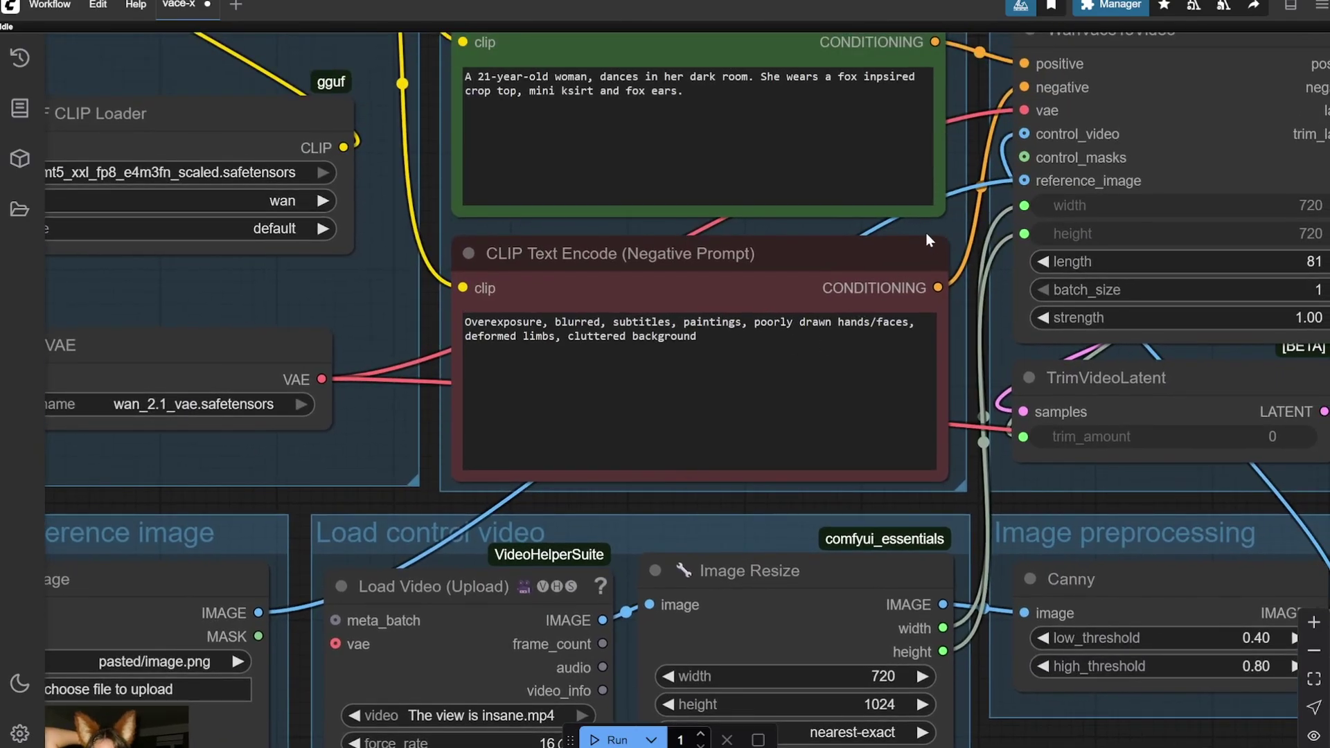
pyautogui.scroll(2, 924, 230)
pyautogui.moveTo(924, 230); pyautogui.dragTo(872, 335)
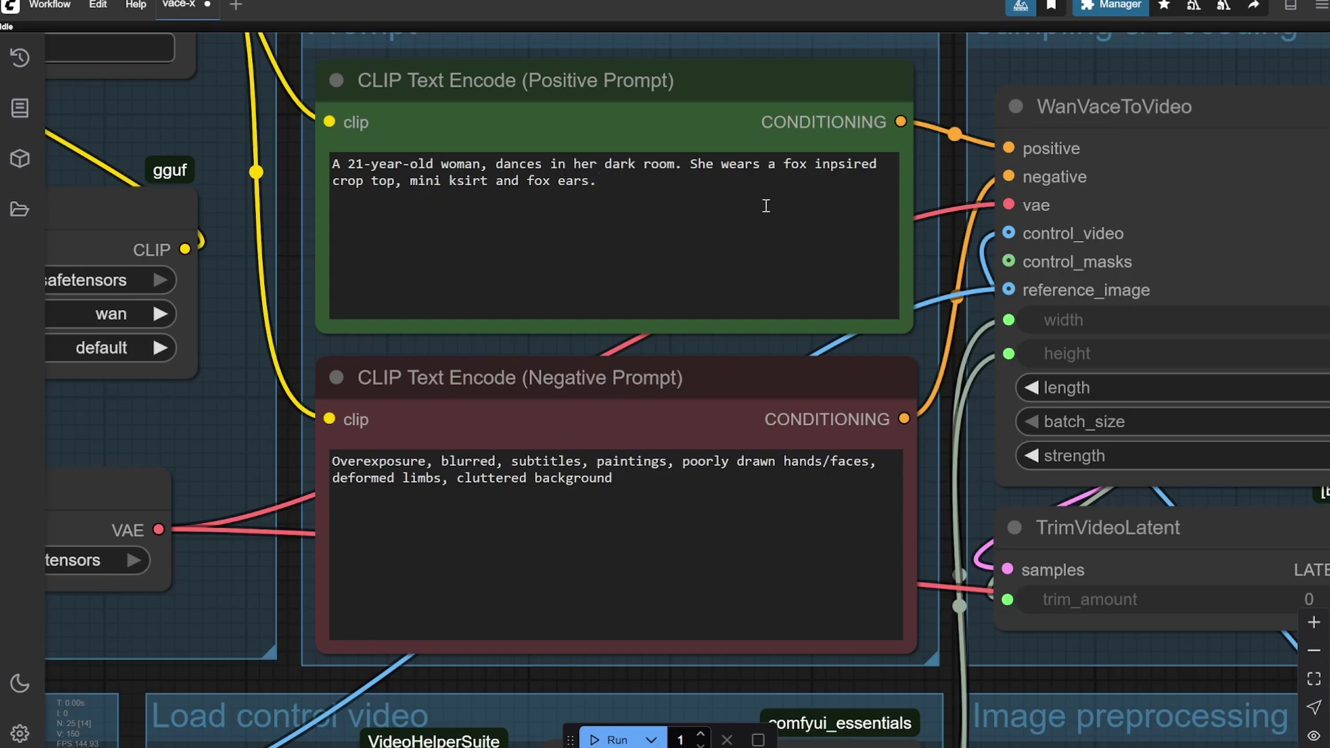
pyautogui.scroll(-6, 766, 206)
pyautogui.scroll(-2, 822, 444)
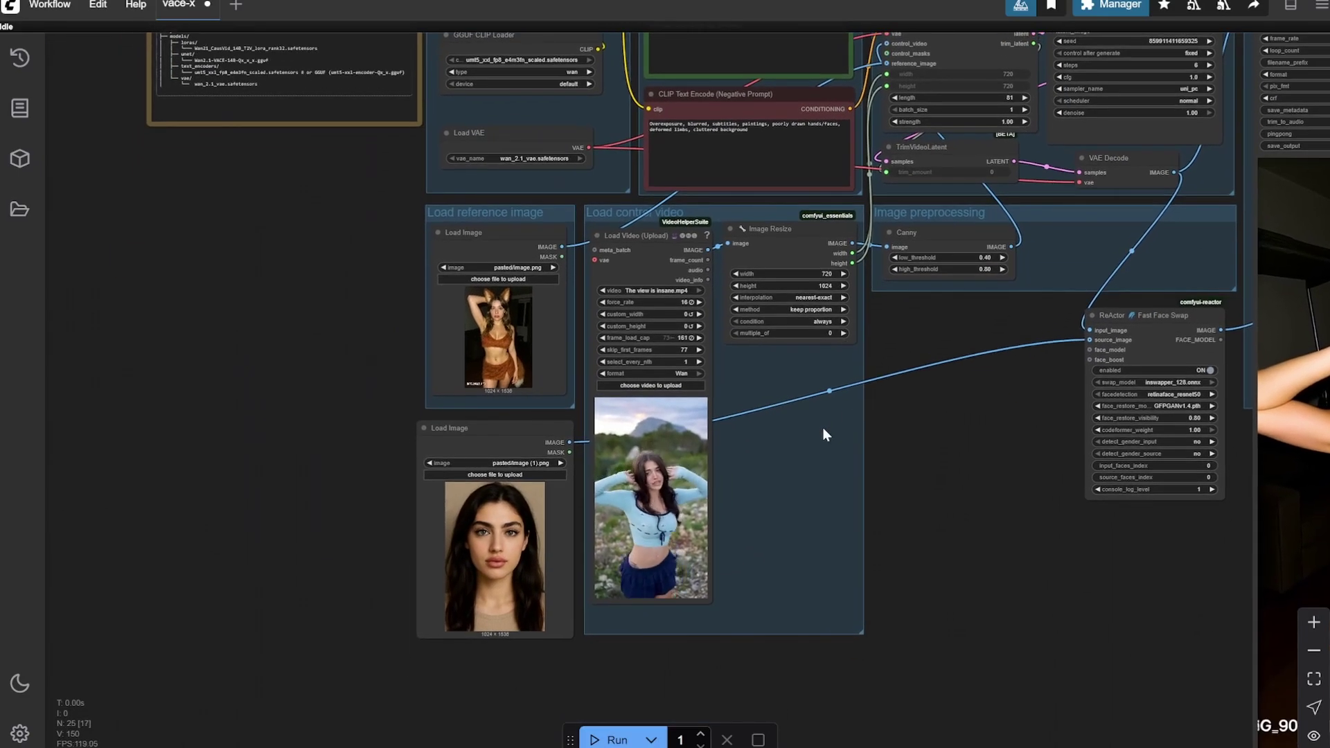
pyautogui.scroll(8, 823, 435)
pyautogui.moveTo(671, 496); pyautogui.dragTo(706, 370)
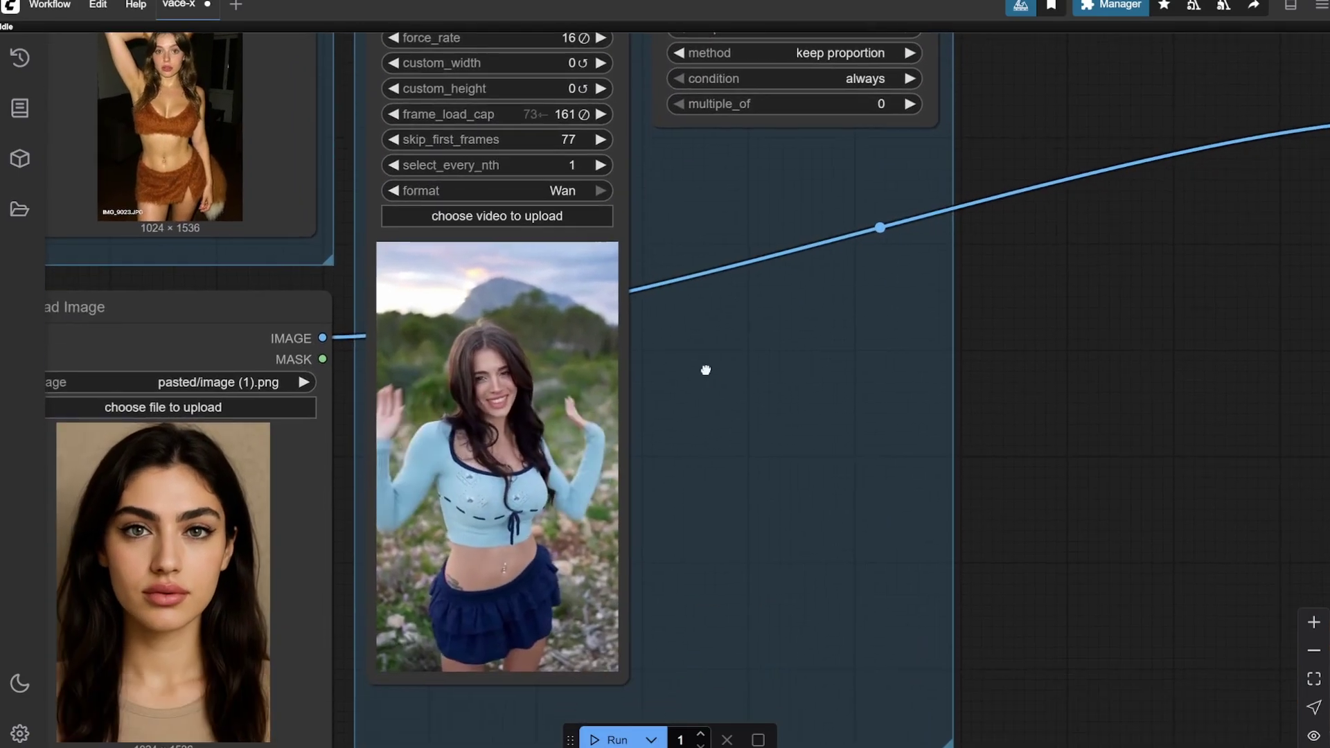
pyautogui.scroll(-2, 706, 370)
pyautogui.moveTo(704, 318); pyautogui.dragTo(682, 367)
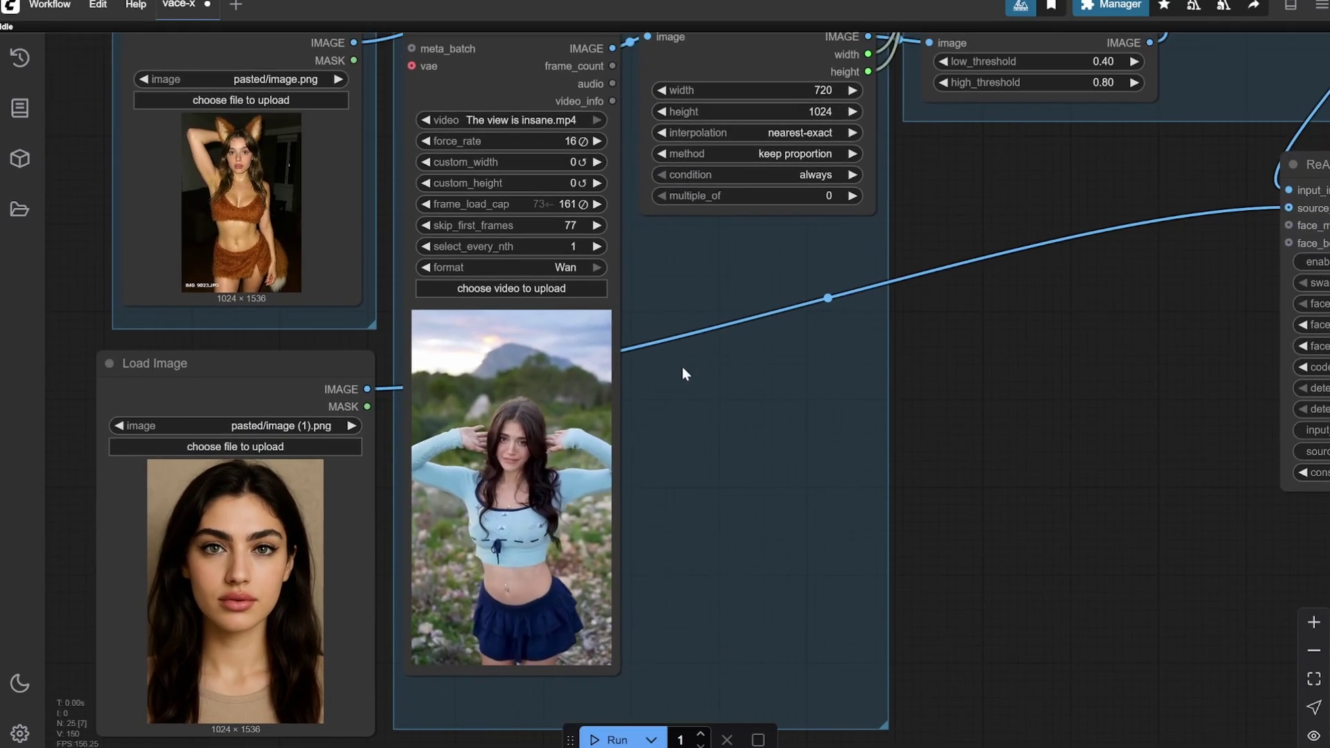
pyautogui.scroll(-2, 681, 367)
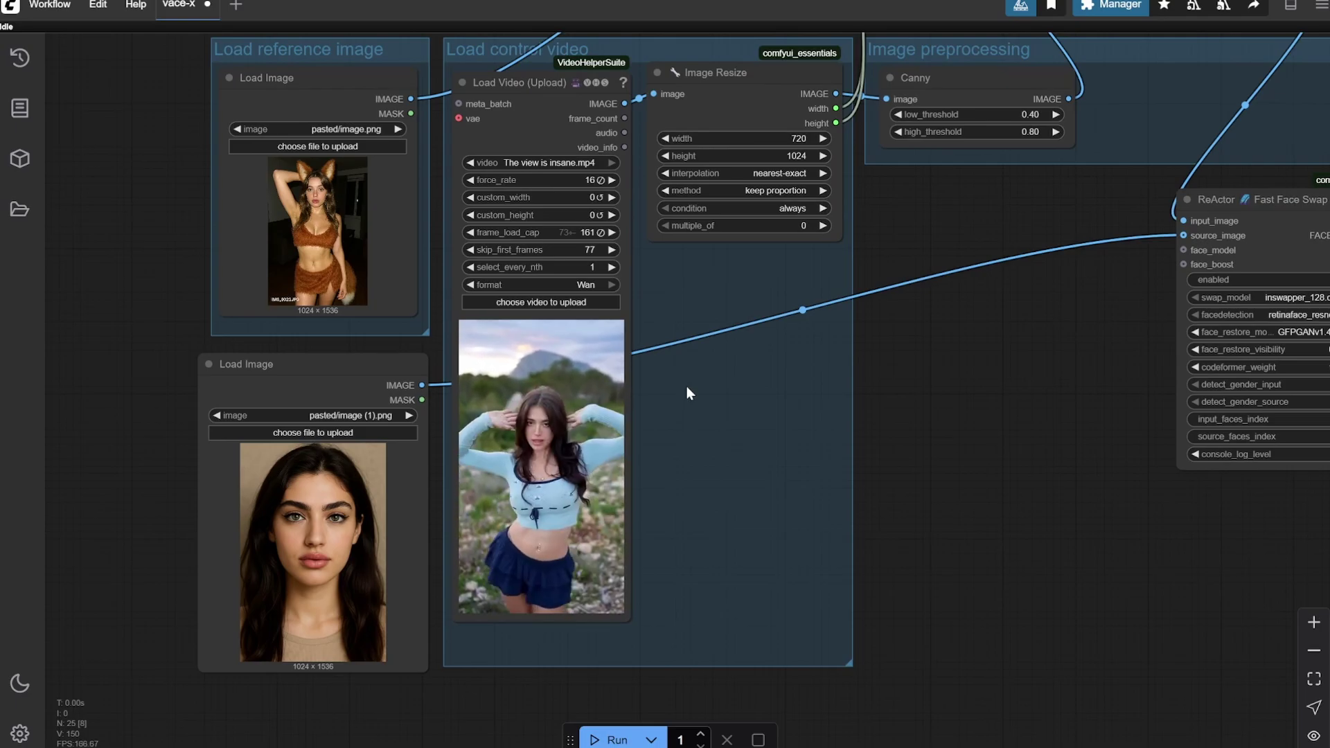
pyautogui.scroll(5, 668, 310)
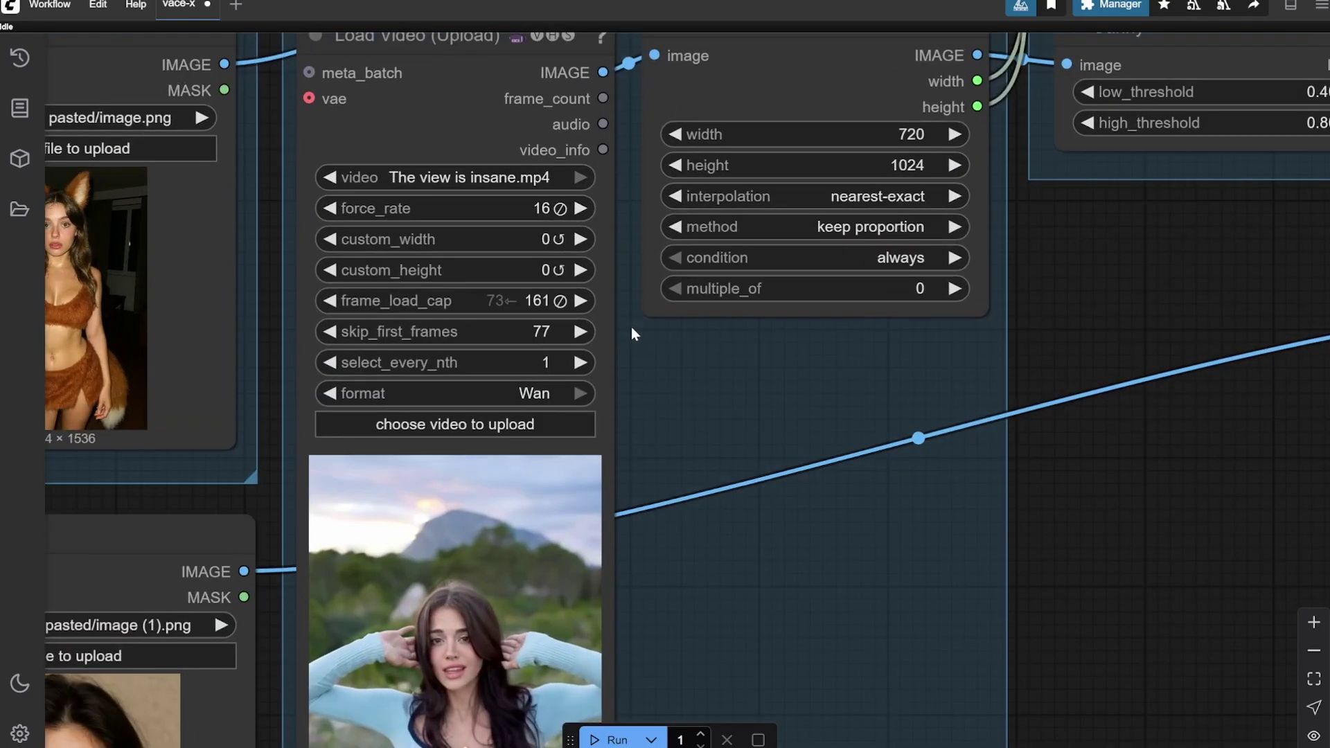
pyautogui.scroll(2, 630, 327)
pyautogui.scroll(-3, 633, 401)
pyautogui.scroll(2, 613, 382)
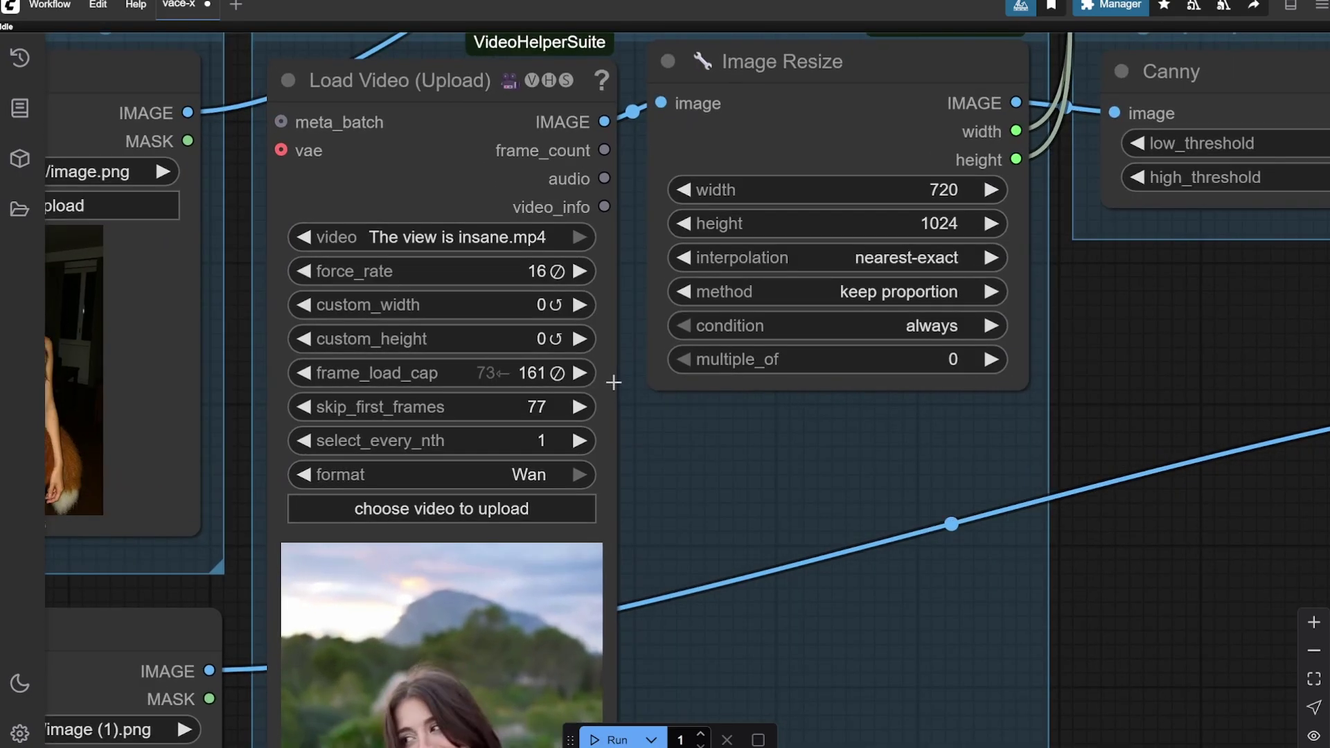
pyautogui.scroll(1, 614, 382)
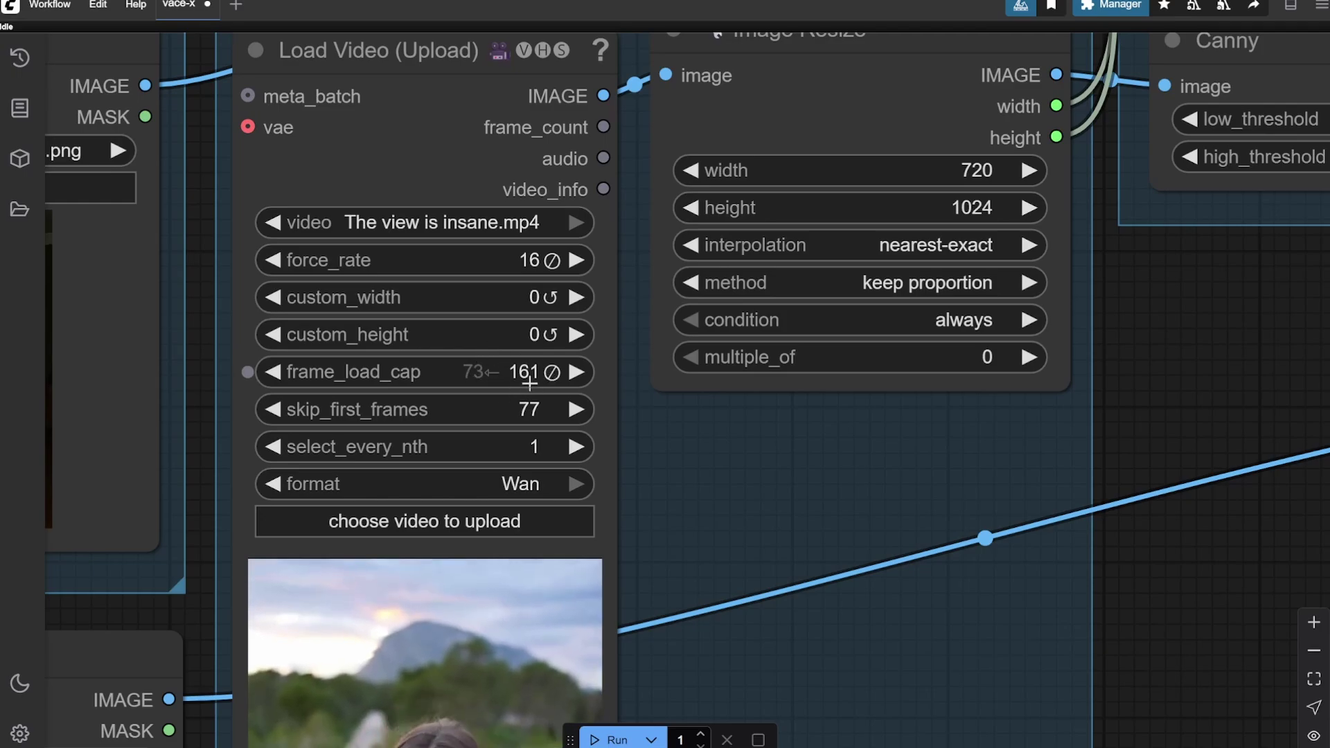
pyautogui.scroll(-2, 685, 443)
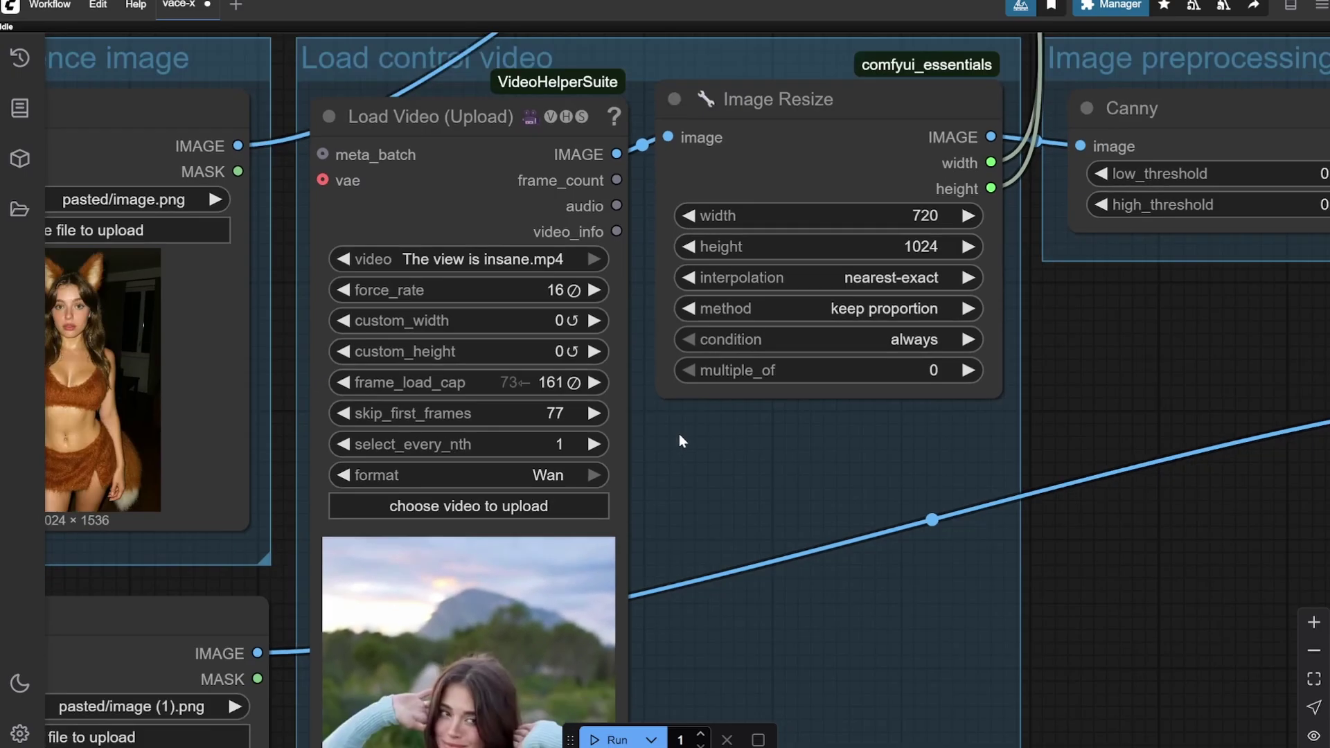
pyautogui.scroll(-2, 678, 434)
pyautogui.scroll(1, 679, 431)
pyautogui.scroll(-1, 678, 430)
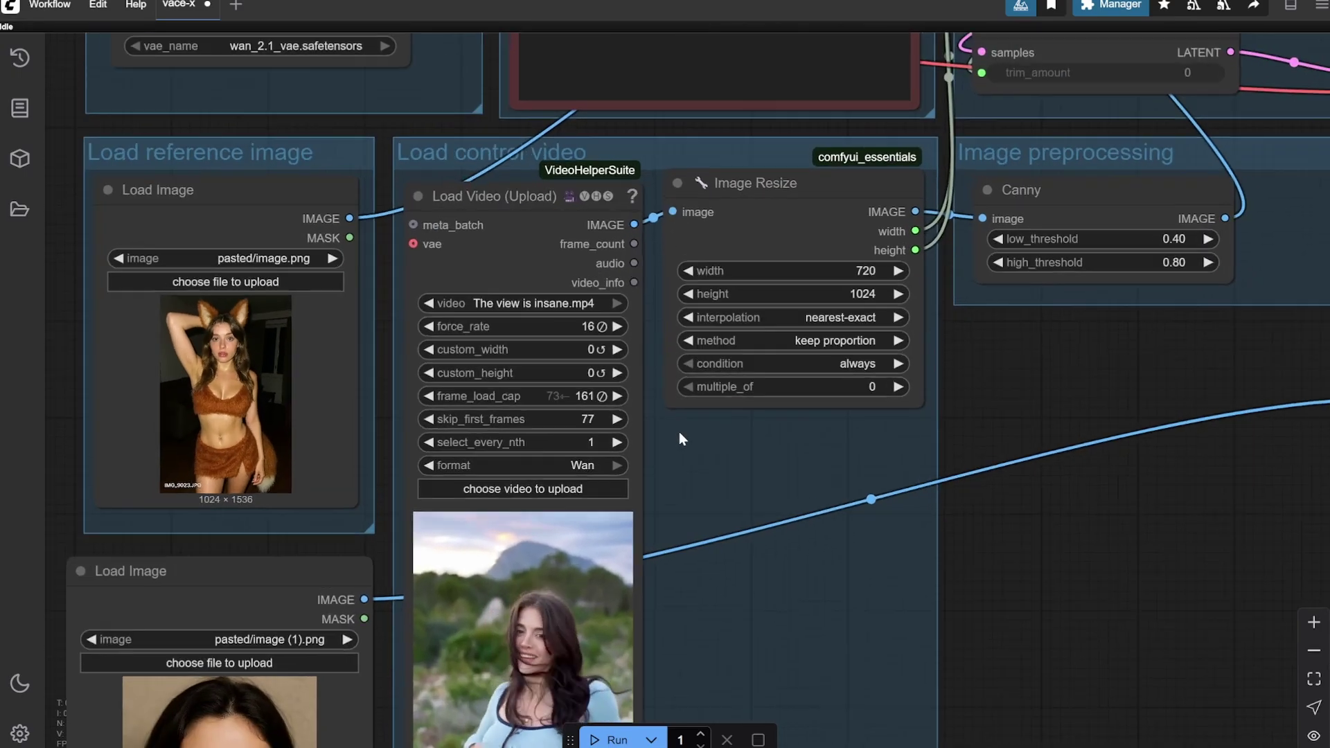
pyautogui.scroll(4, 678, 431)
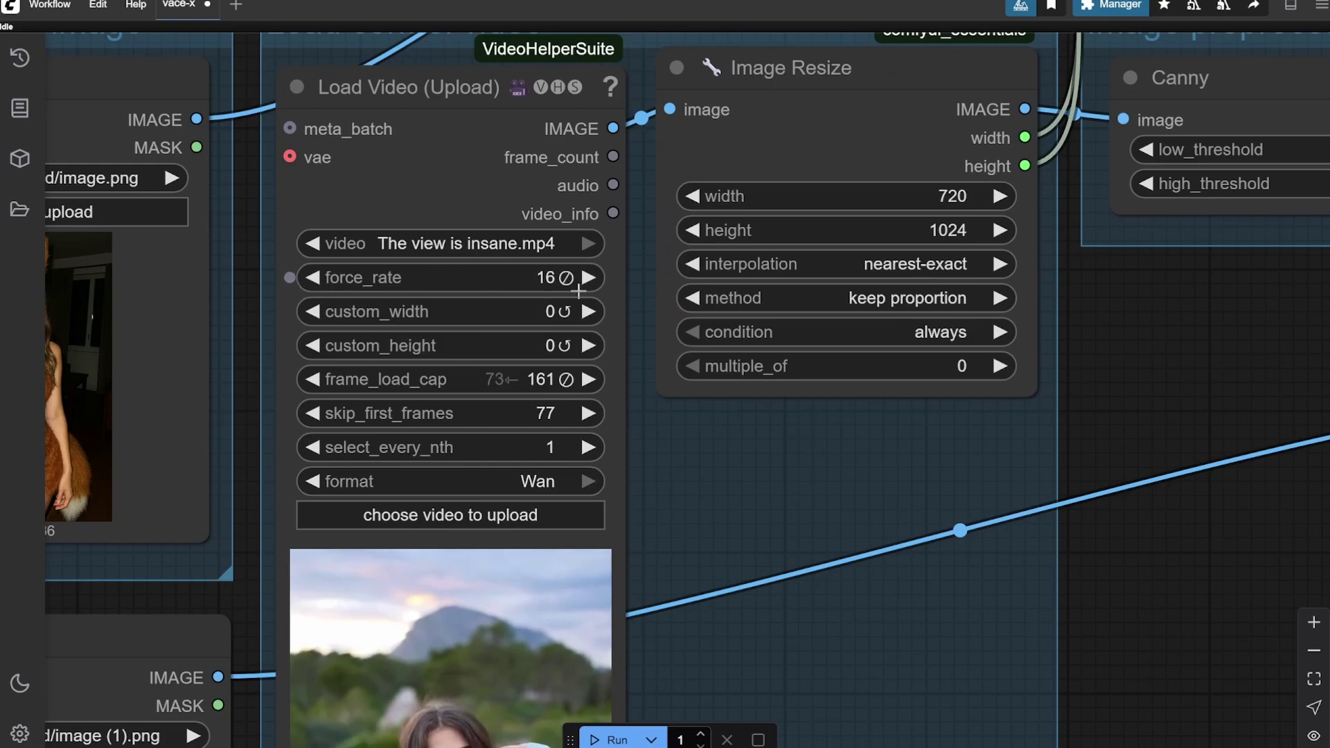
pyautogui.scroll(-6, 684, 451)
pyautogui.hscroll(5, 886, 416)
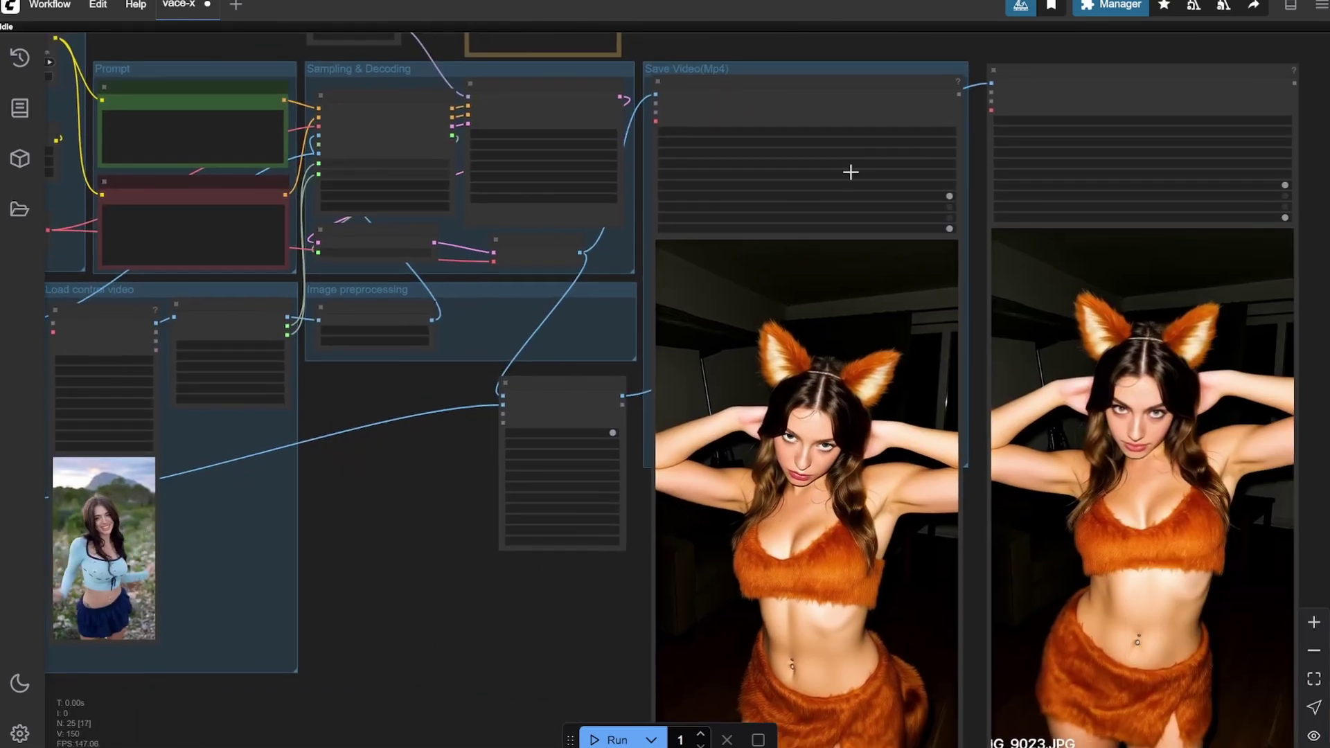
pyautogui.scroll(10, 850, 172)
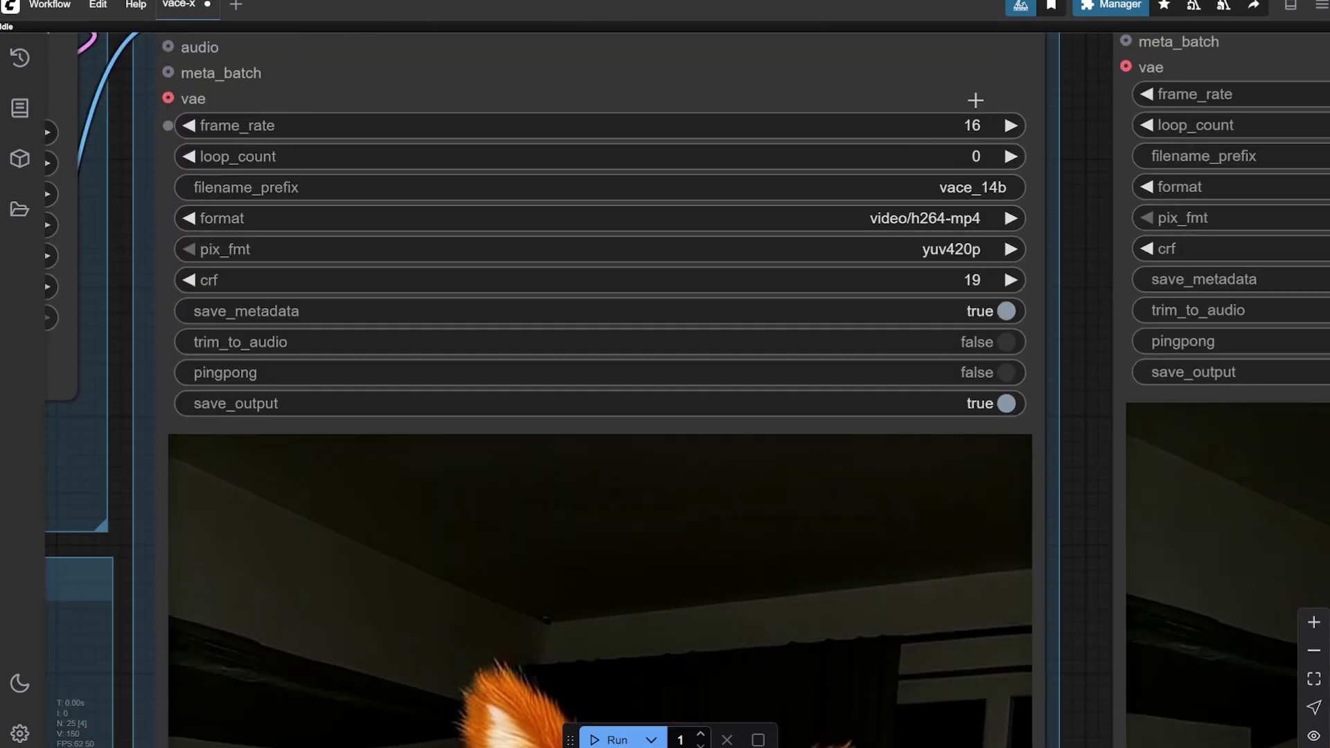
pyautogui.scroll(-10, 1000, 124)
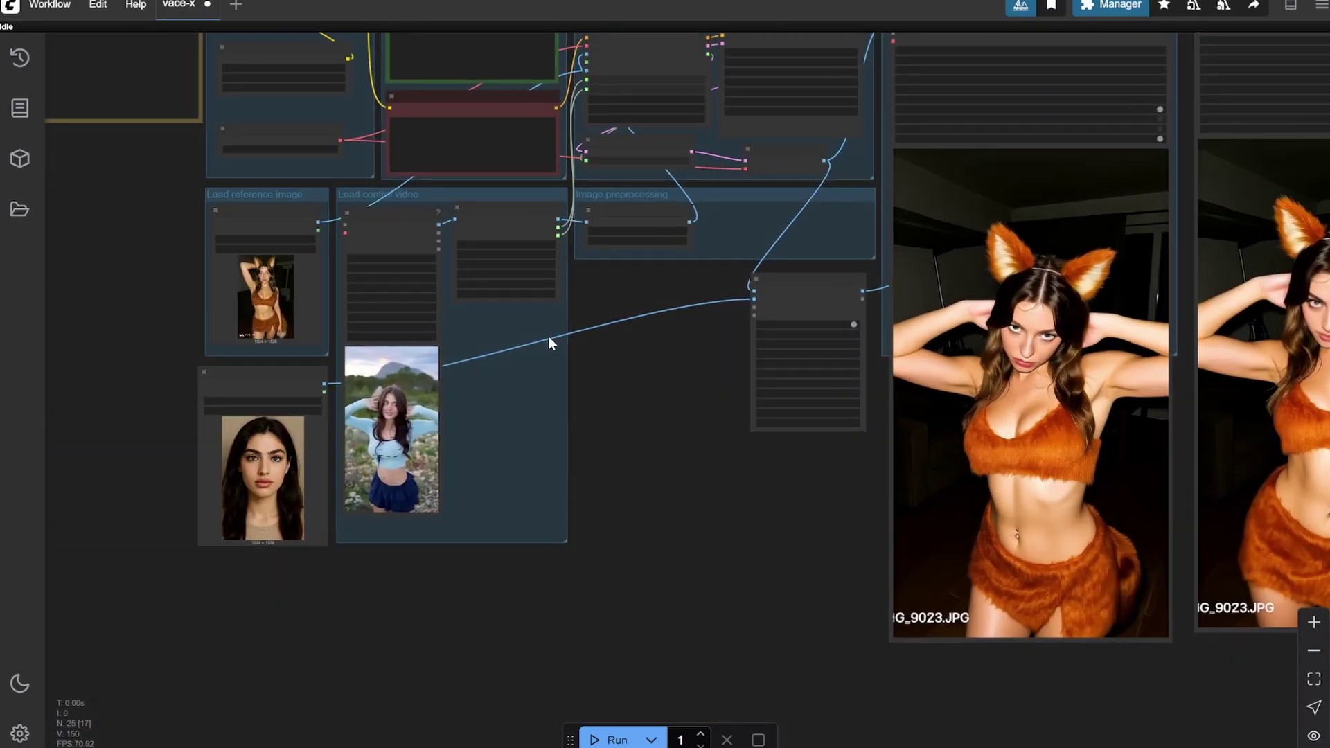
pyautogui.scroll(8, 548, 337)
pyautogui.hscroll(-4, 658, 347)
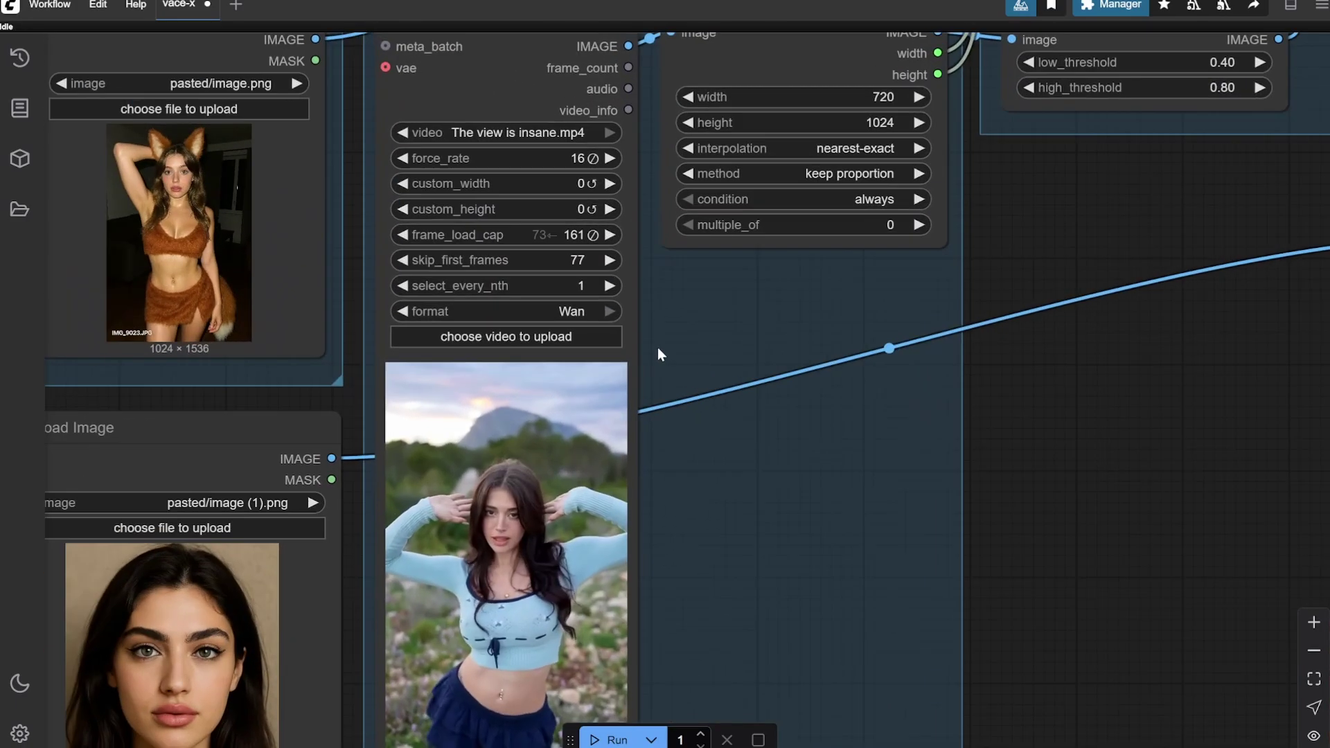
pyautogui.scroll(-5, 814, 383)
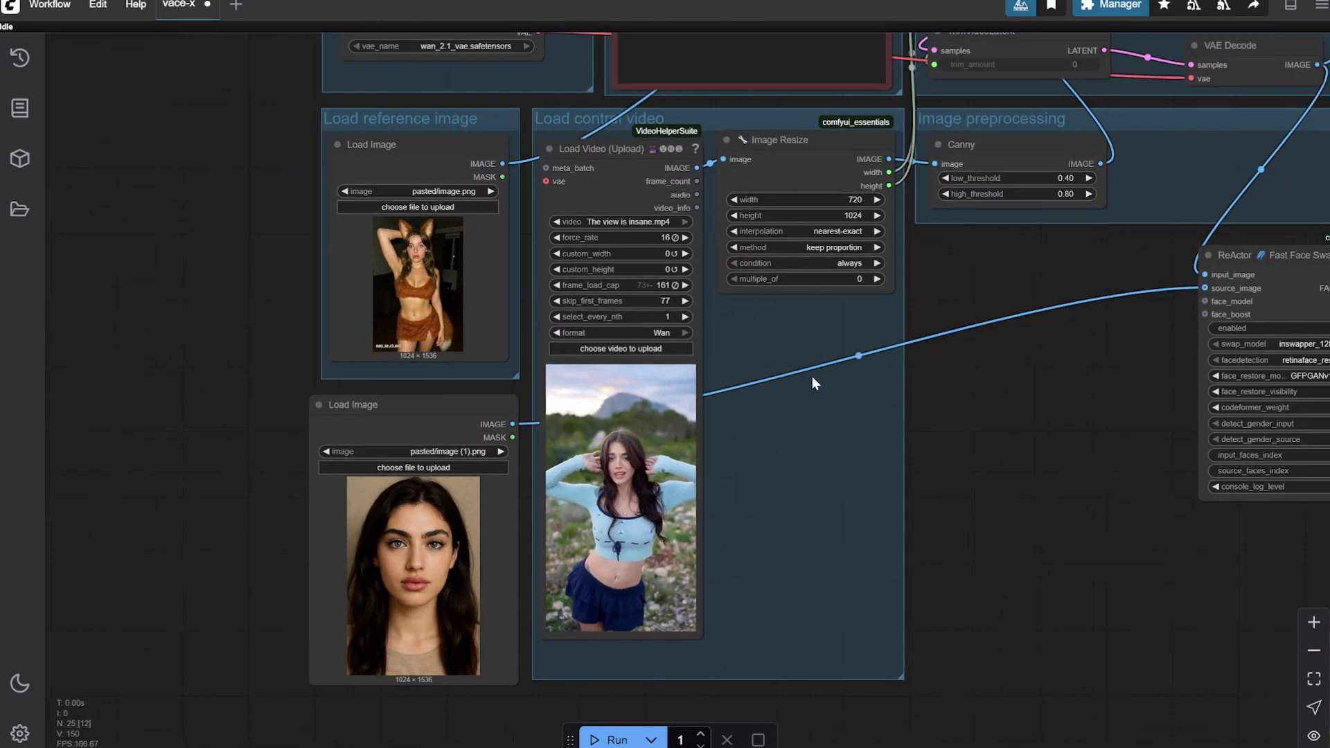
pyautogui.scroll(5, 184, 547)
pyautogui.scroll(-2, 222, 381)
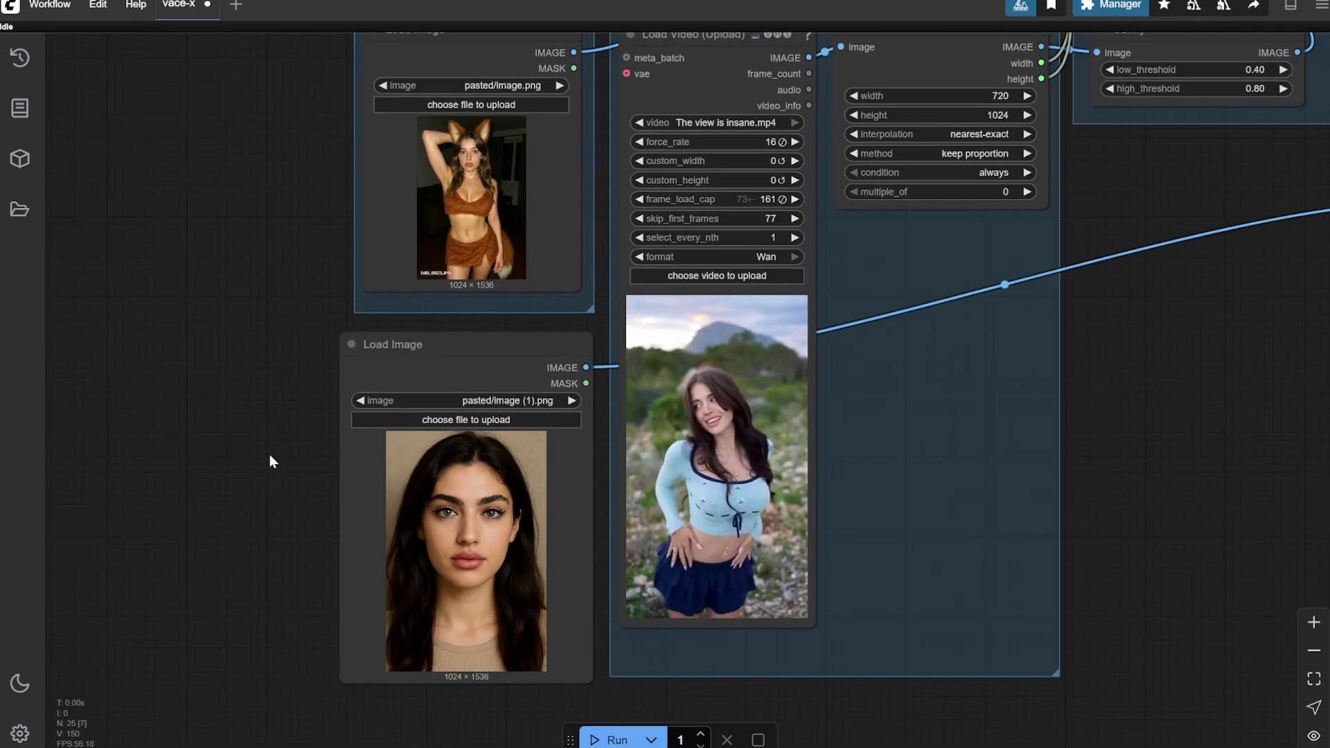
pyautogui.scroll(2, 173, 438)
pyautogui.scroll(-10, 202, 445)
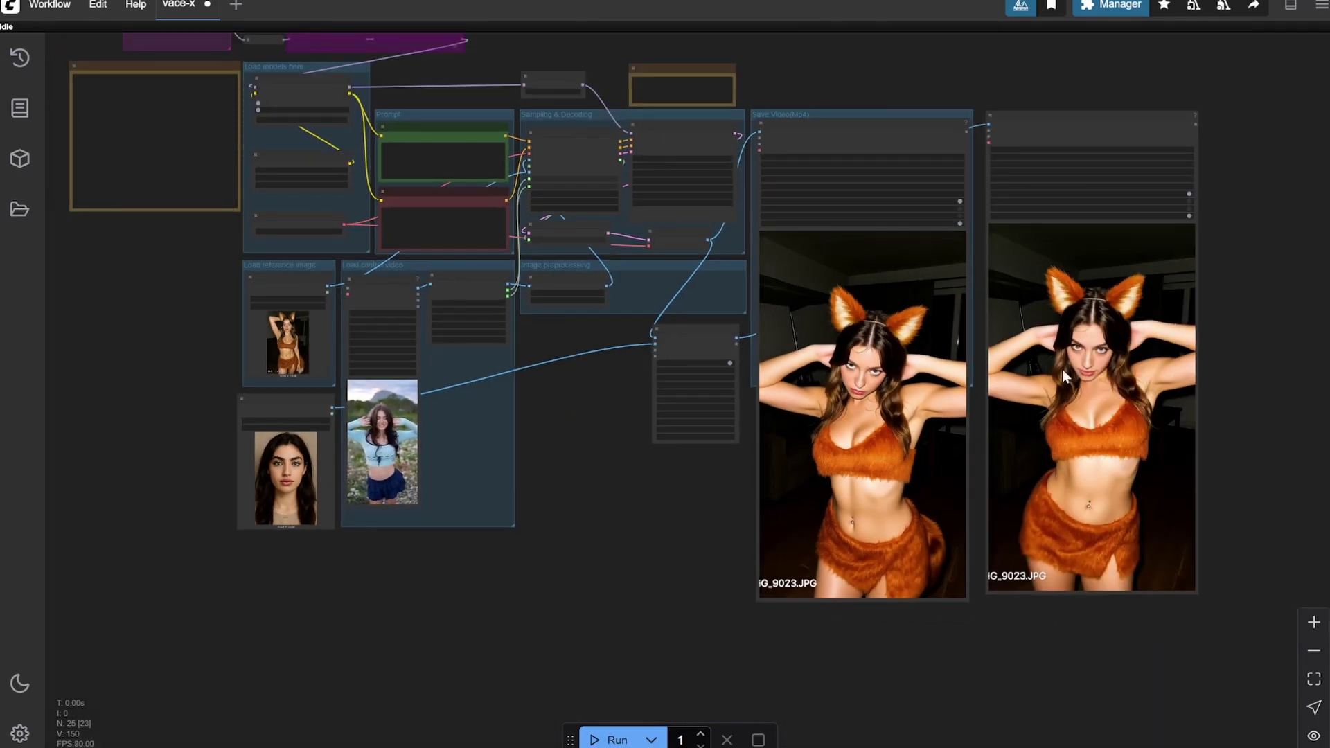
pyautogui.scroll(10, 291, 461)
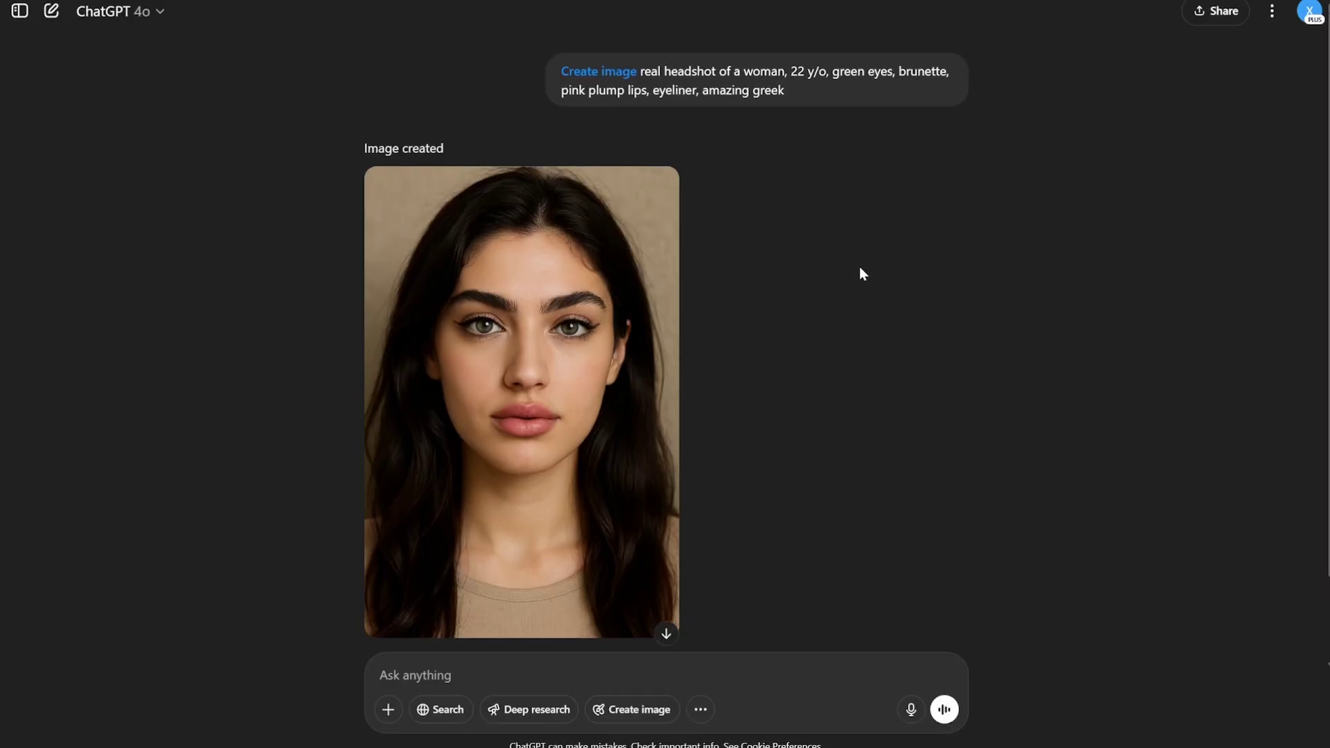
# Scroll through ChatGPT to review the generated green-eyed brunette headshot.
pyautogui.scroll(-1, 862, 273)
pyautogui.scroll(1, 863, 270)
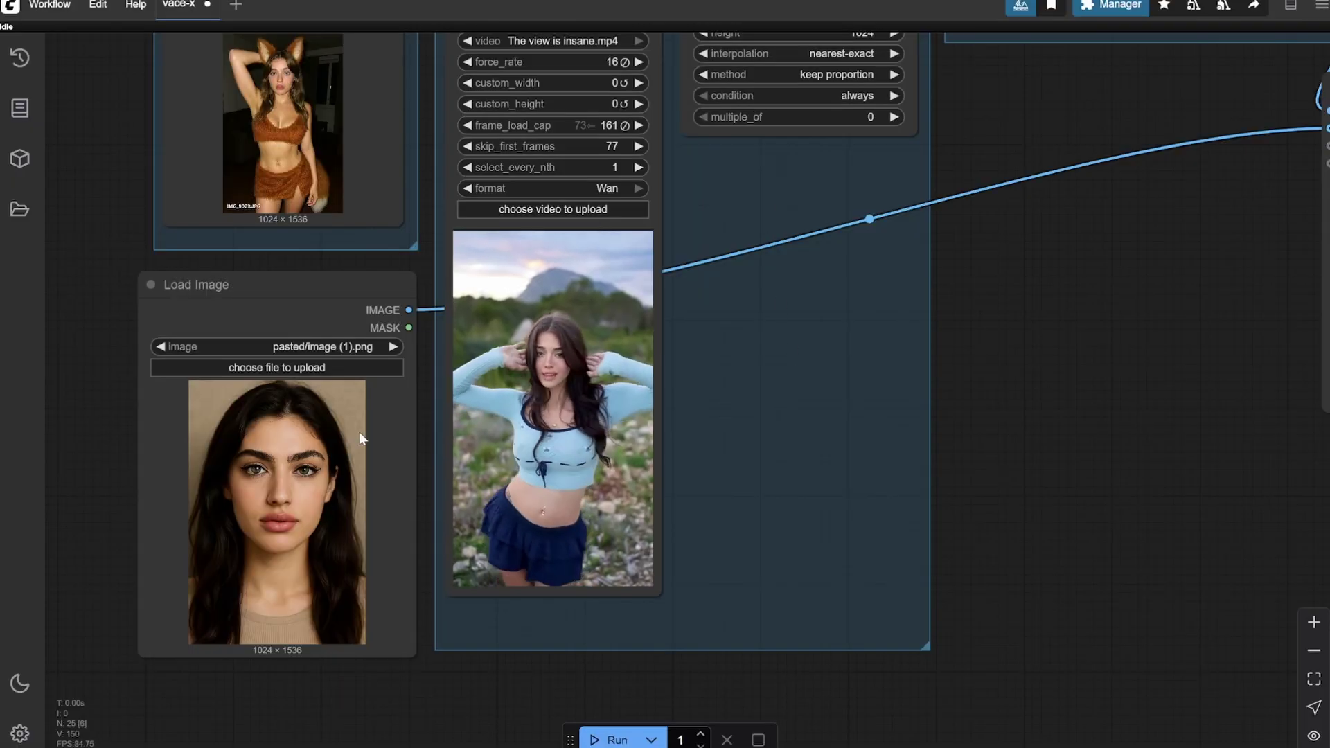
pyautogui.scroll(-3, 115, 405)
pyautogui.scroll(4, 115, 406)
pyautogui.scroll(-4, 115, 405)
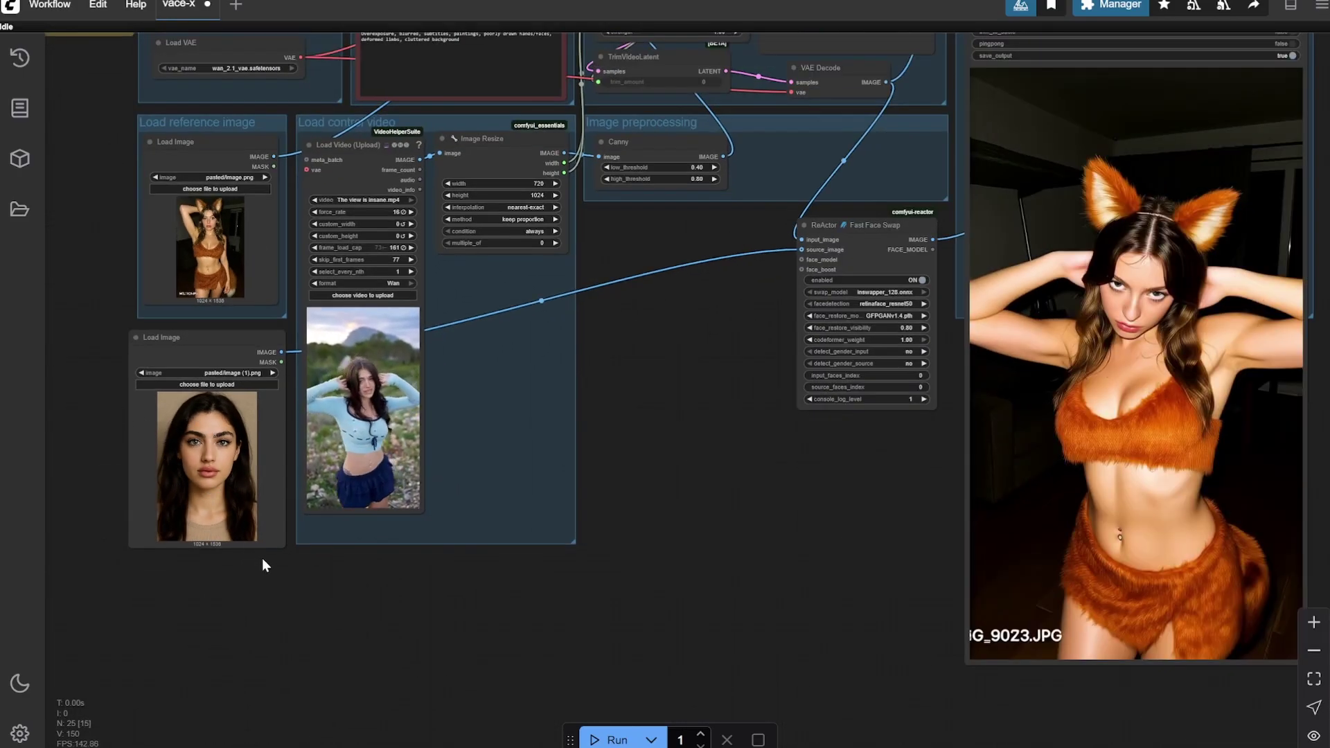
pyautogui.scroll(4, 262, 558)
pyautogui.scroll(-4, 262, 558)
pyautogui.scroll(-1, 264, 564)
pyautogui.scroll(5, 547, 415)
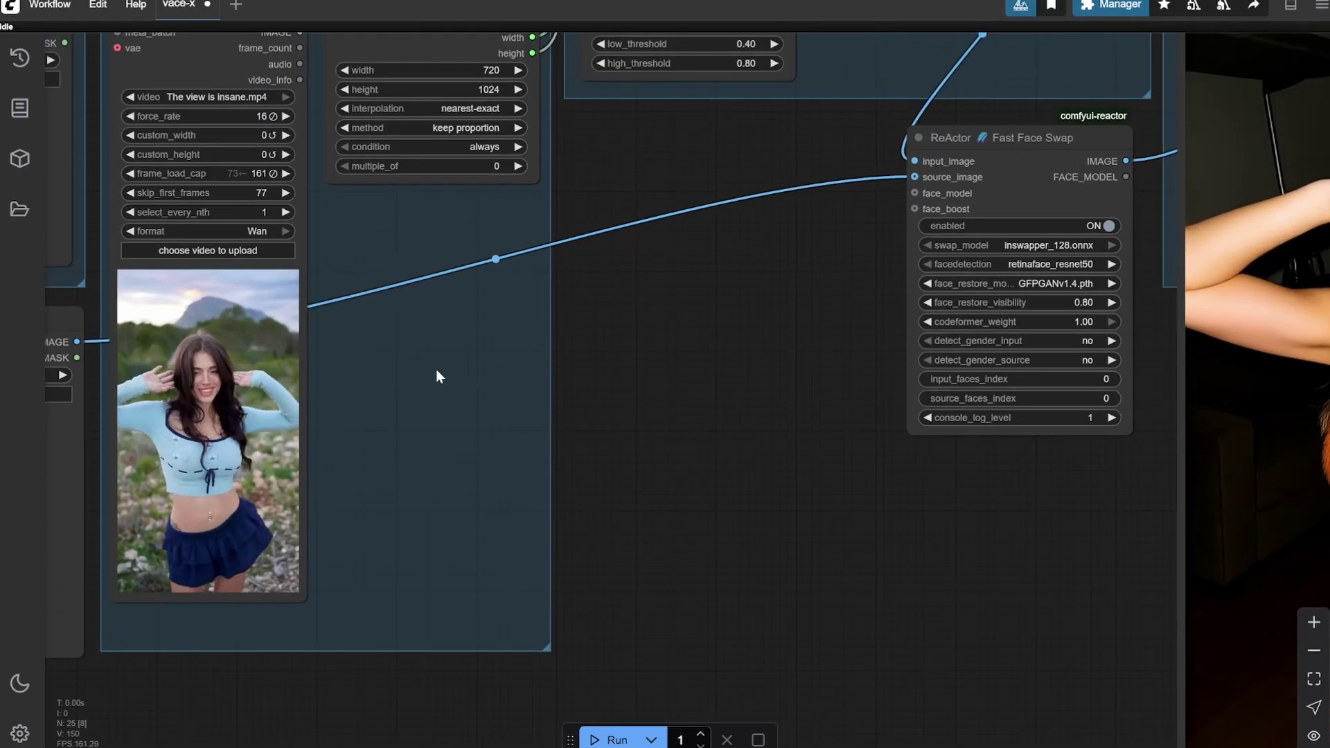
pyautogui.moveTo(439, 374); pyautogui.dragTo(801, 409)
pyautogui.scroll(1, 800, 405)
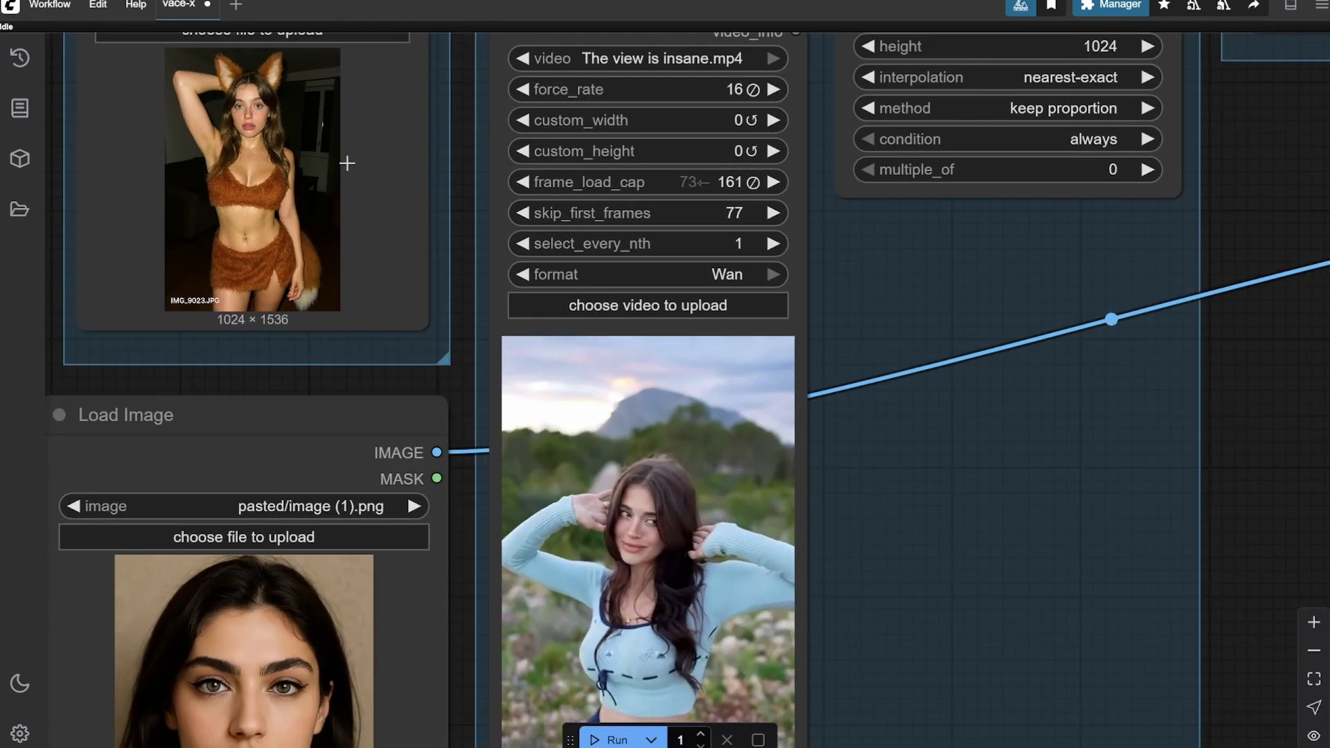
pyautogui.scroll(-5, 347, 163)
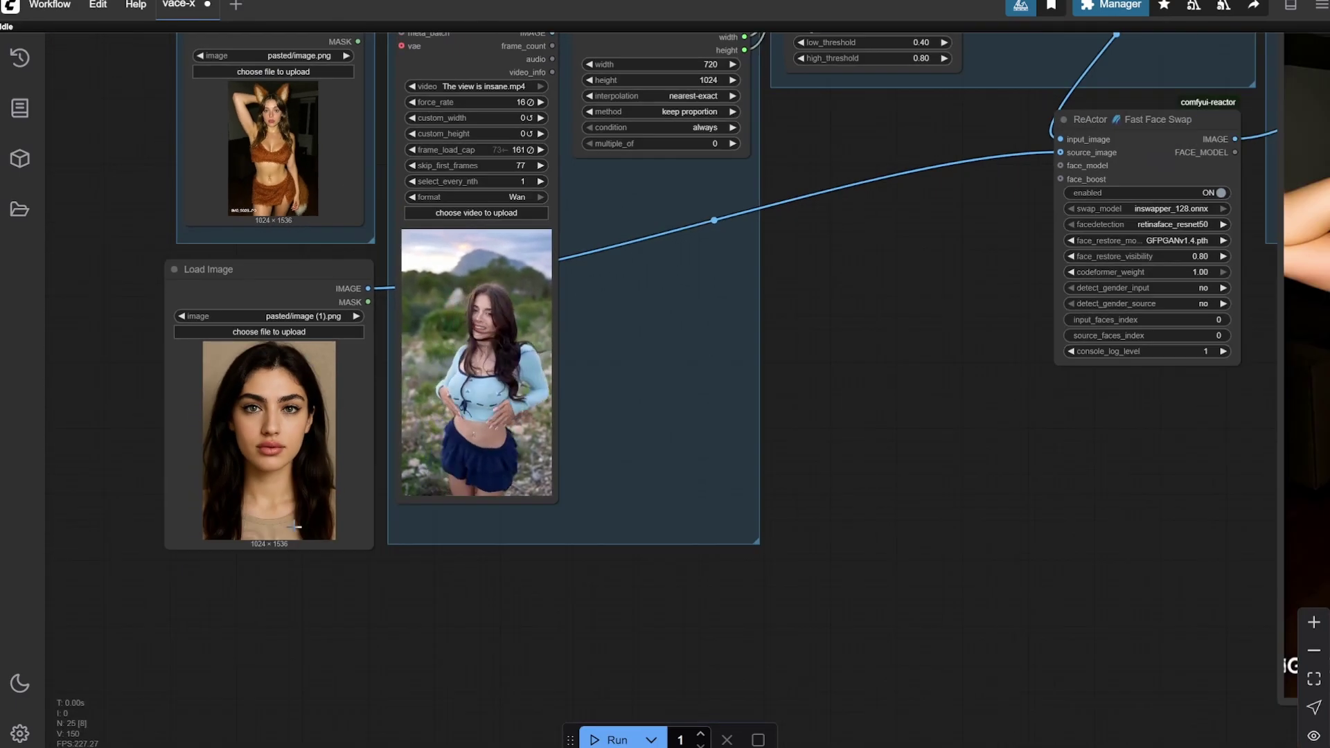
pyautogui.scroll(-3, 894, 401)
pyautogui.moveTo(893, 401); pyautogui.dragTo(565, 406)
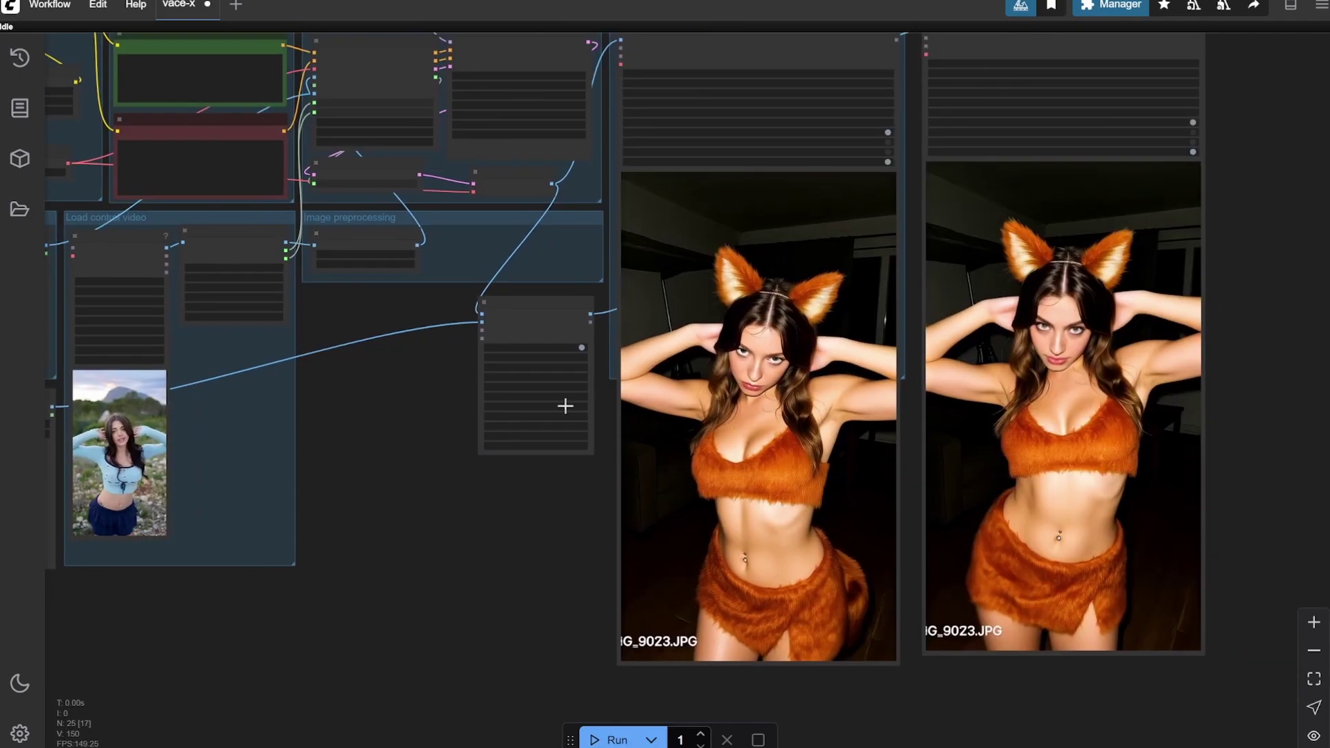
pyautogui.scroll(3, 371, 439)
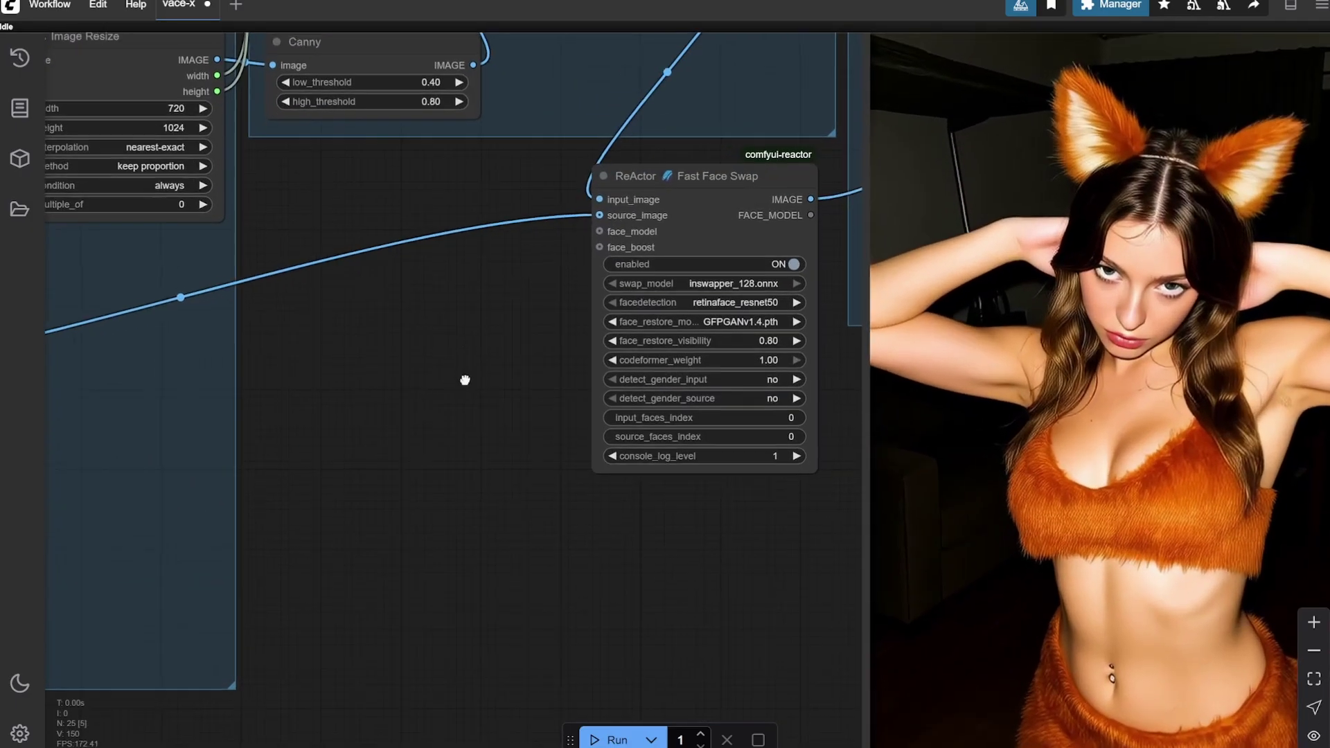
pyautogui.scroll(5, 463, 380)
pyautogui.scroll(2, 644, 318)
pyautogui.scroll(4, 646, 319)
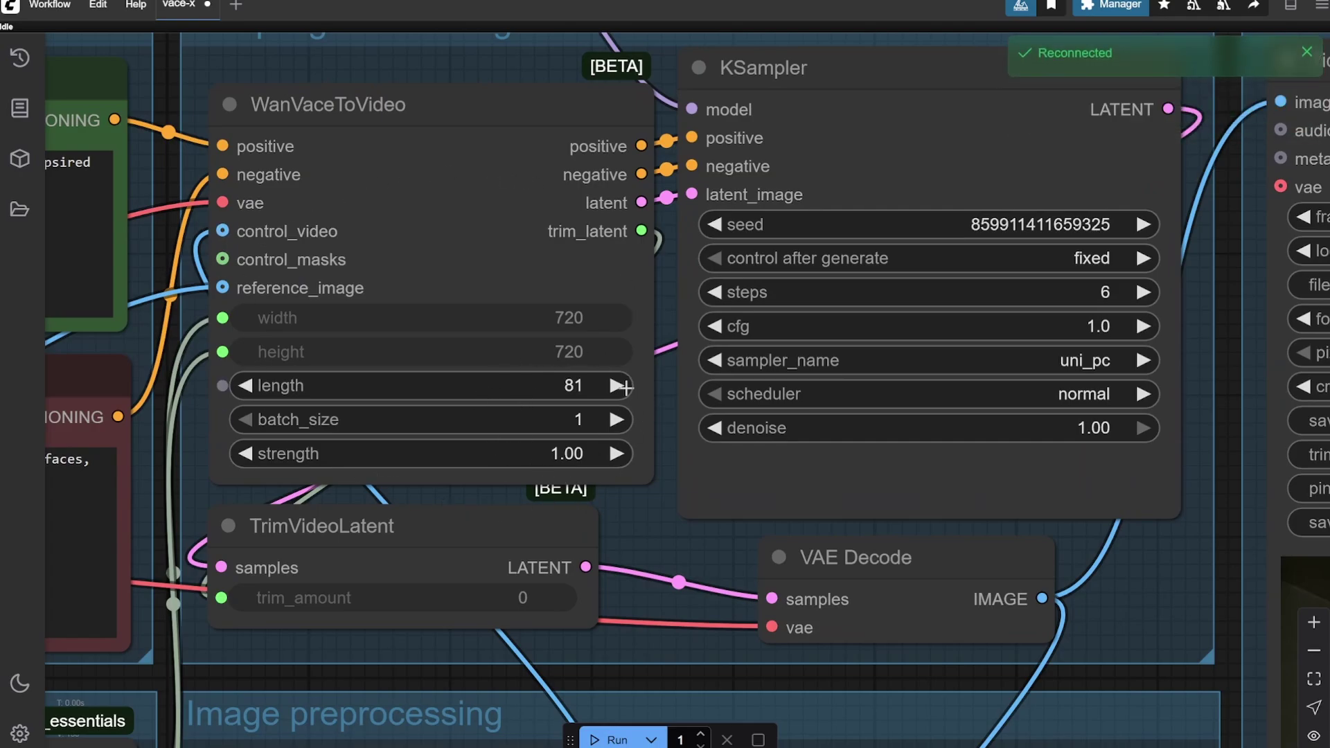
pyautogui.scroll(-2, 380, 306)
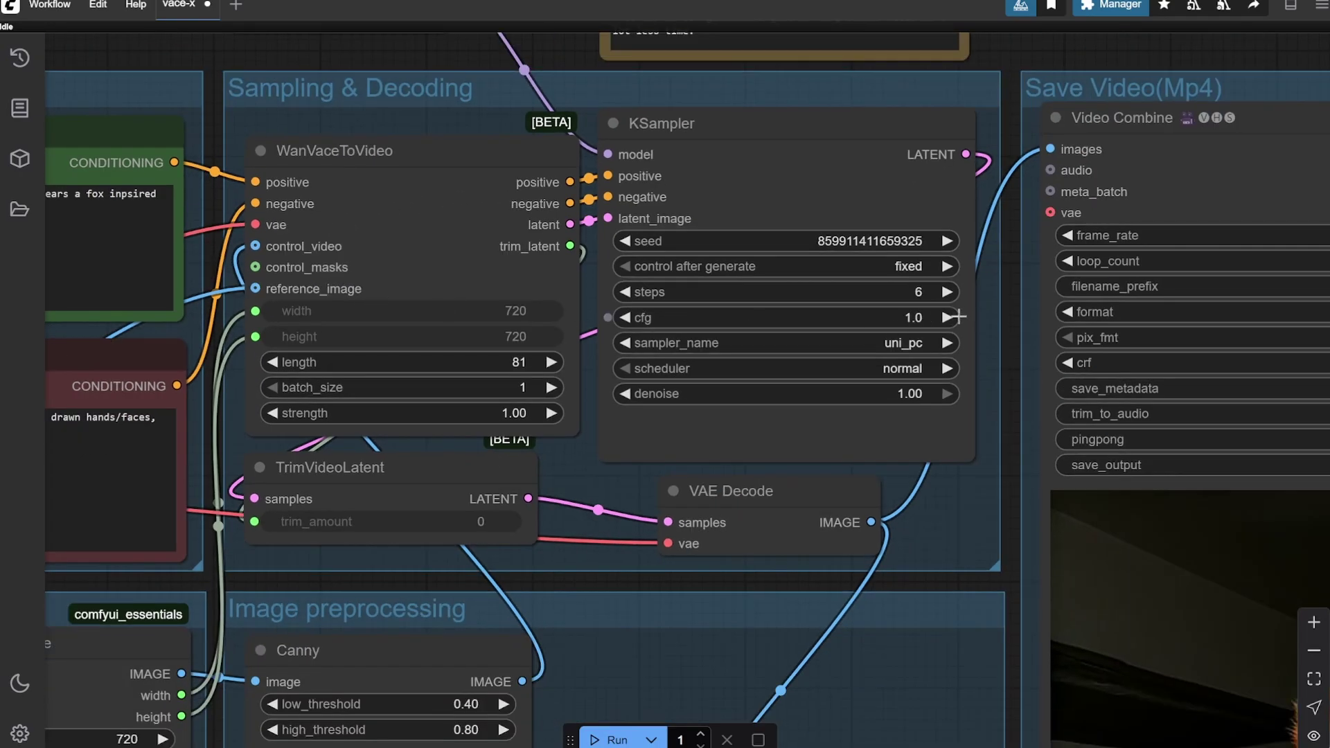
pyautogui.scroll(-2, 718, 303)
# Resume preview playback on the output video node via its right-click menu.
pyautogui.moveTo(842, 442); pyautogui.dragTo(776, 410)
pyautogui.scroll(-1, 451, 242)
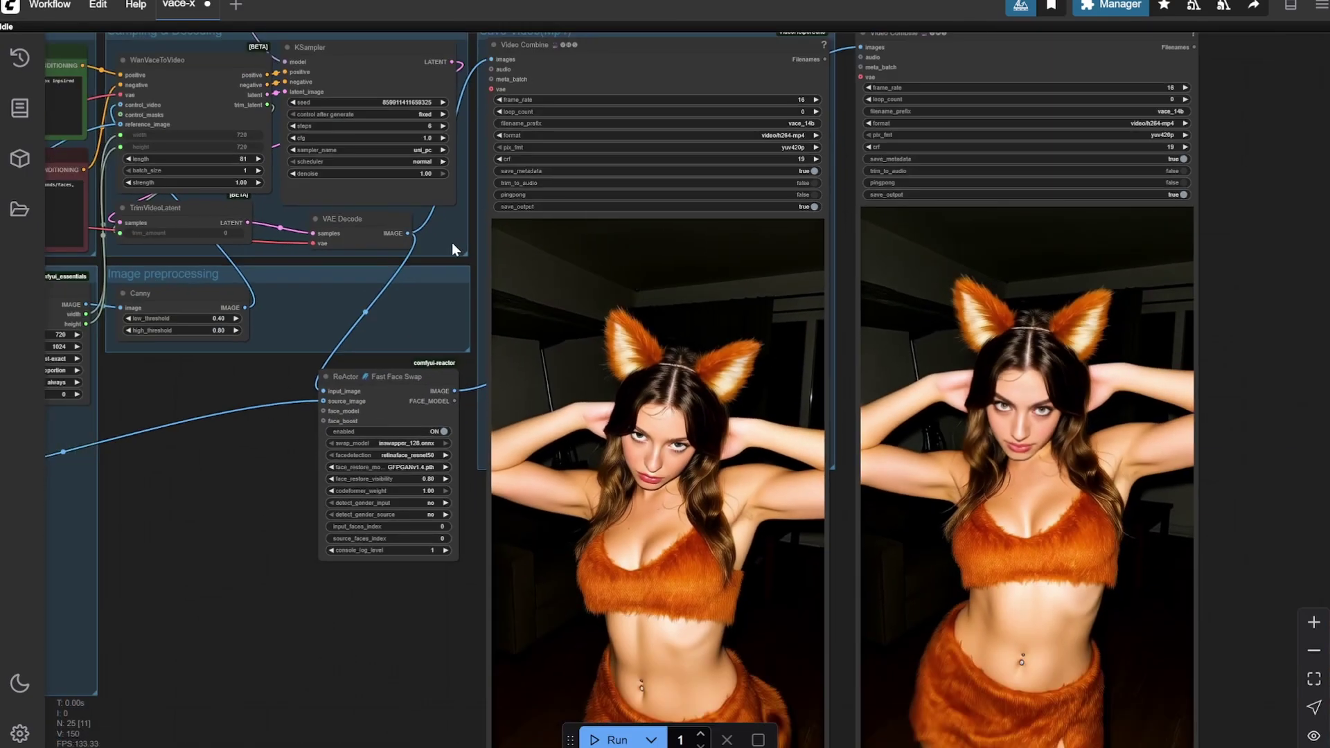
pyautogui.click(631, 130)
pyautogui.rightClick(630, 119)
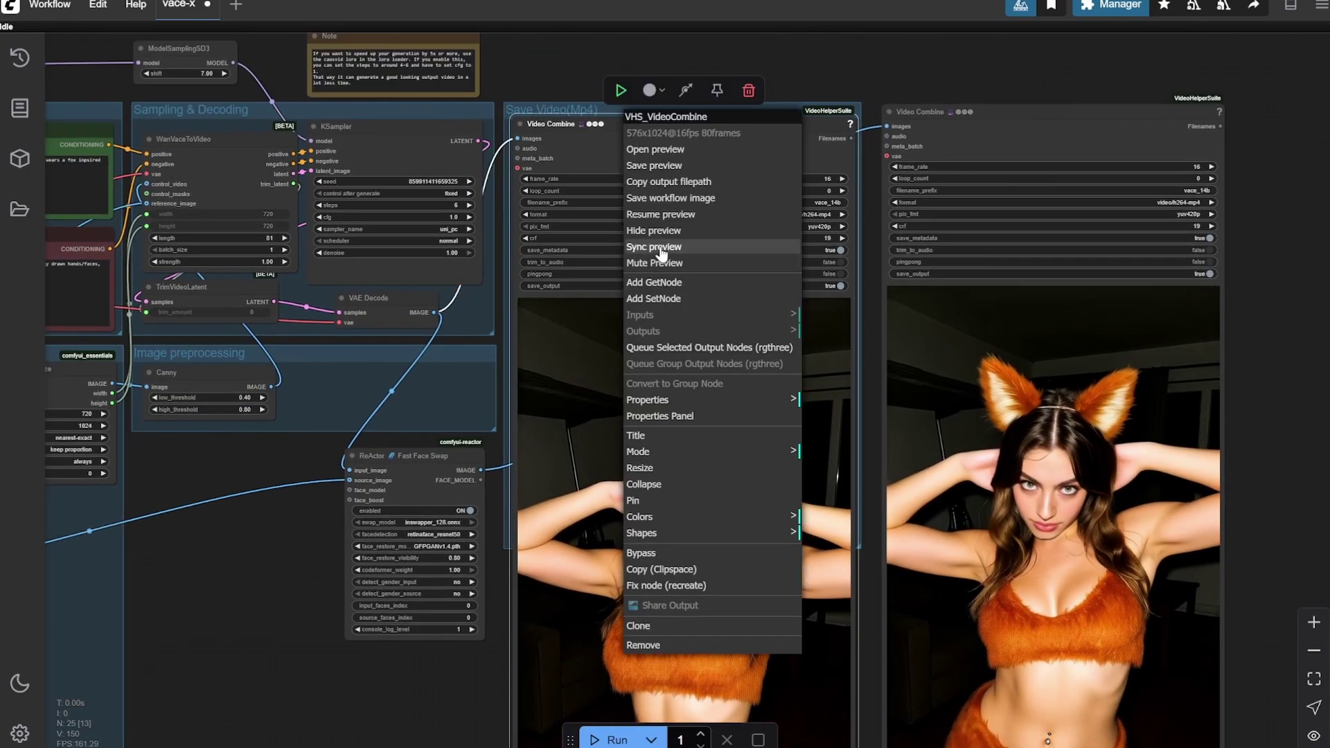
pyautogui.click(685, 216)
# Pan and zoom across the workflow to compare both fox-costume outputs with the input images.
pyautogui.scroll(-5, 319, 549)
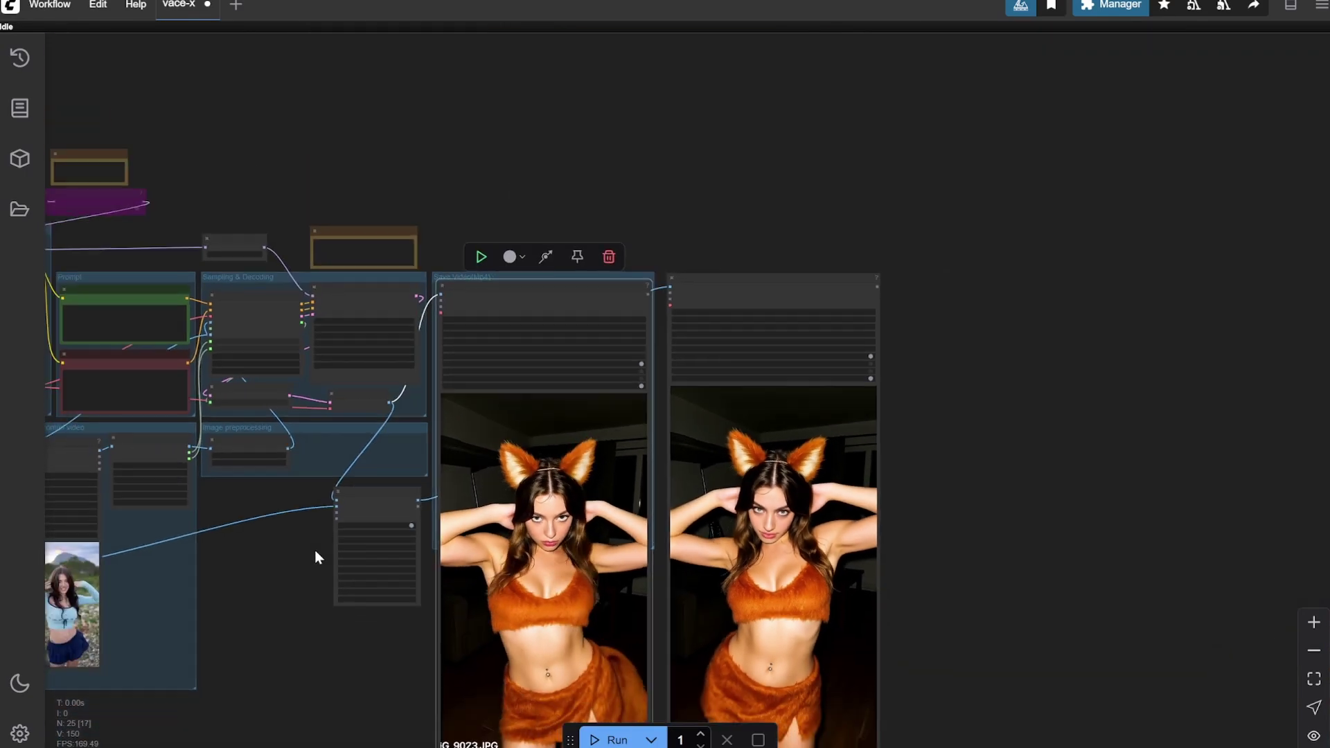
pyautogui.moveTo(302, 633); pyautogui.dragTo(468, 514)
pyautogui.scroll(2, 417, 477)
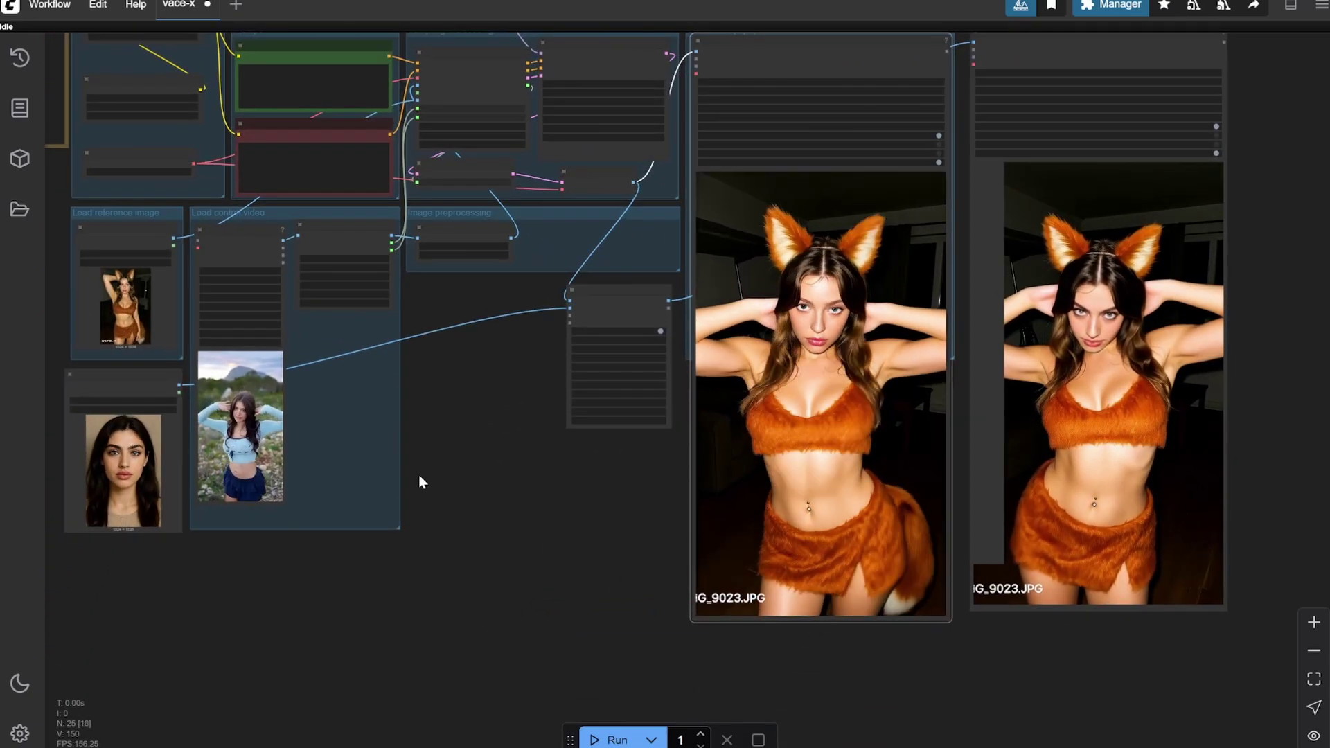
pyautogui.moveTo(419, 475); pyautogui.dragTo(498, 476)
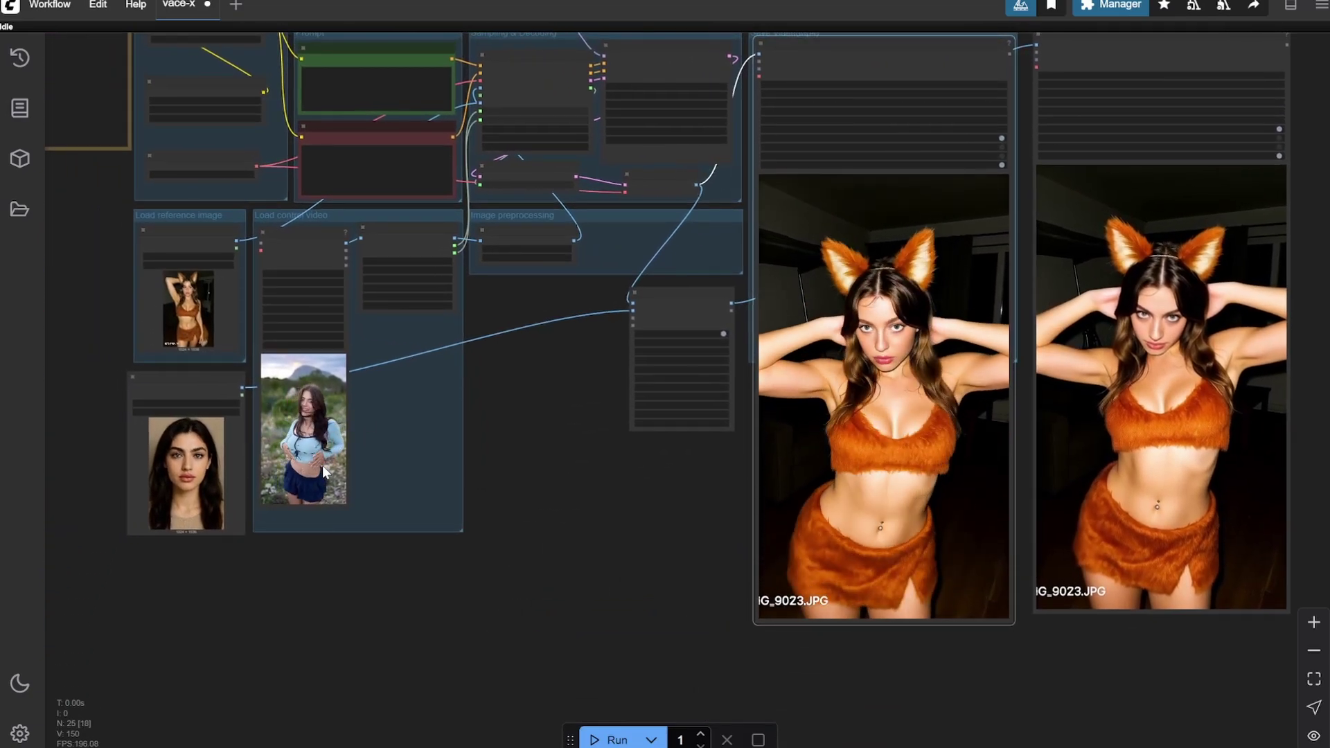
pyautogui.scroll(3, 328, 468)
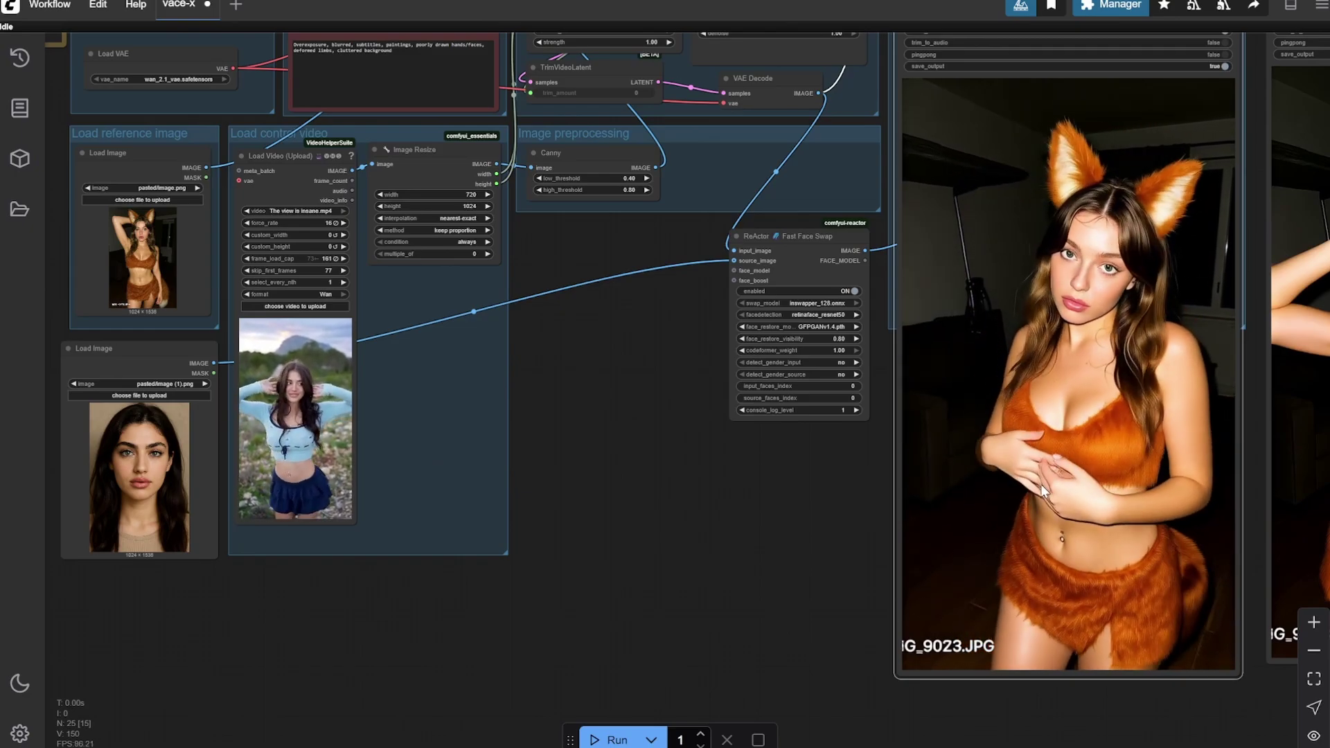
pyautogui.hscroll(-5, 518, 398)
pyautogui.scroll(15, 439, 341)
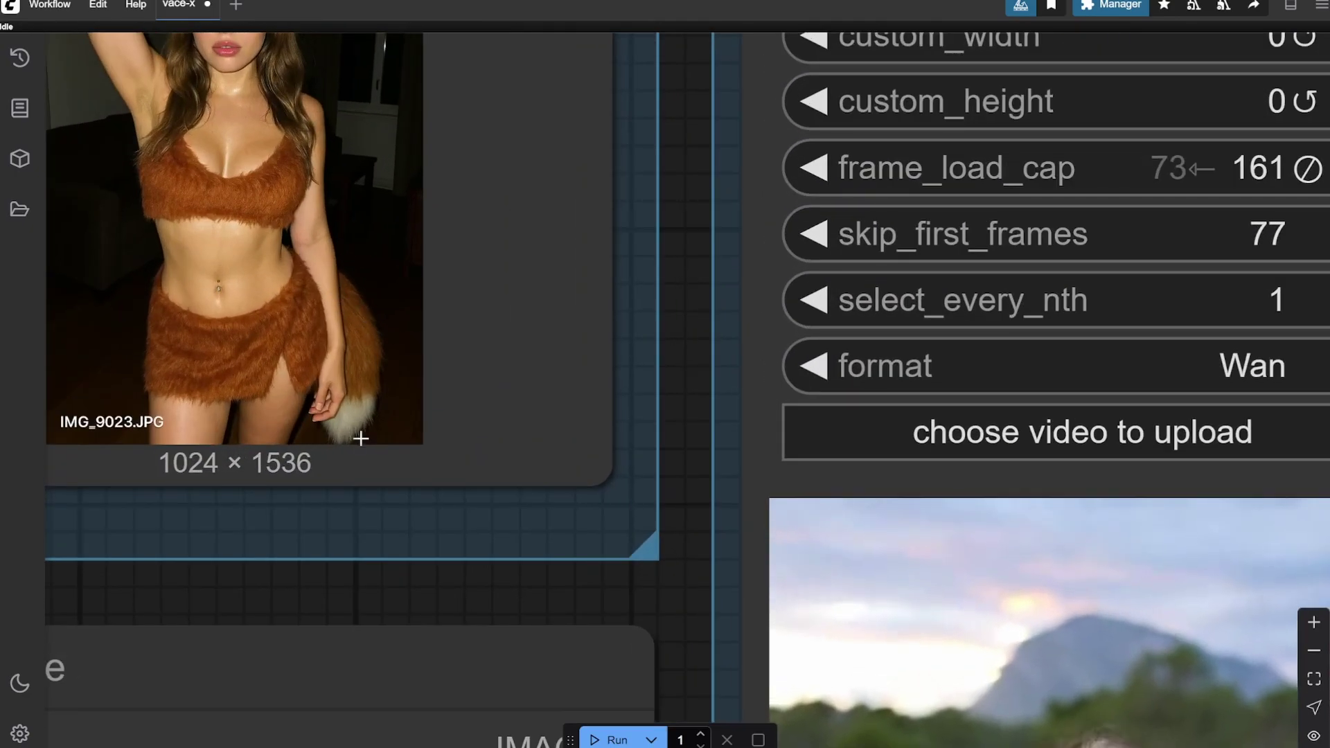
pyautogui.scroll(-20, 360, 438)
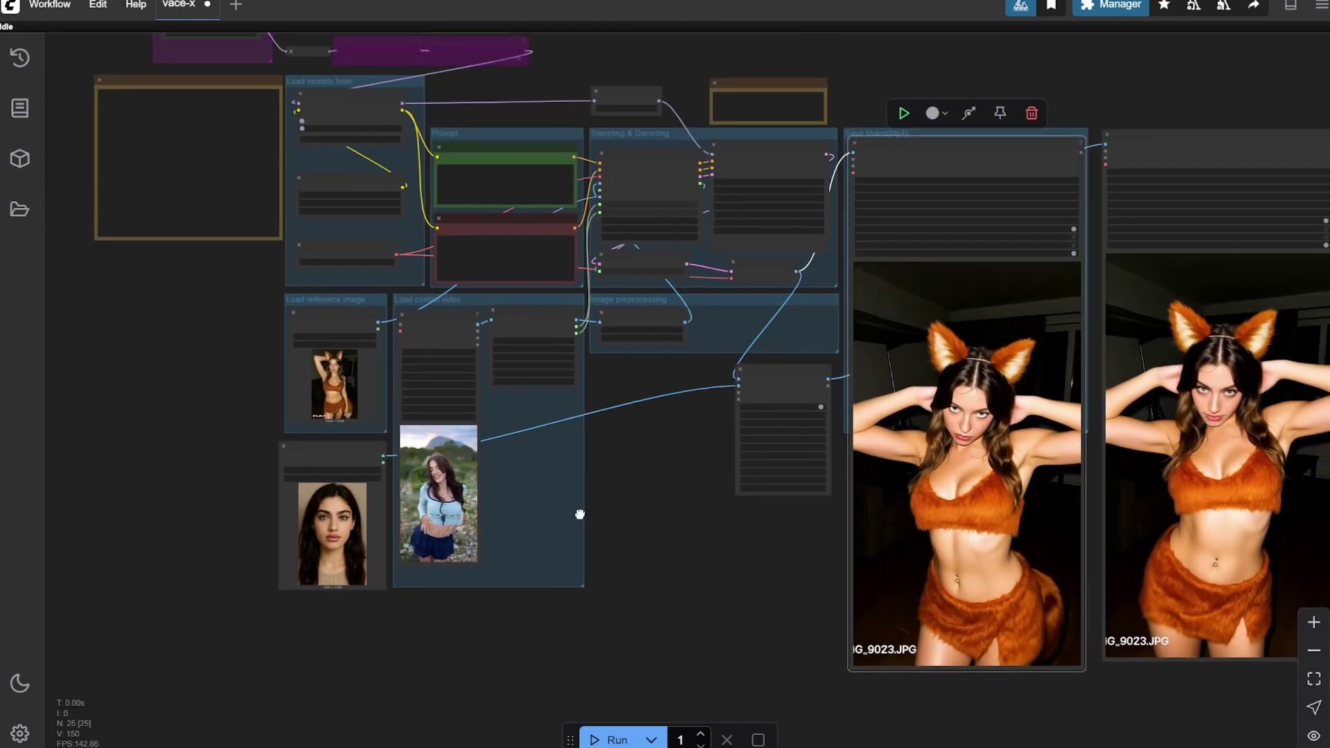
pyautogui.hscroll(5, 580, 514)
pyautogui.scroll(6, 792, 484)
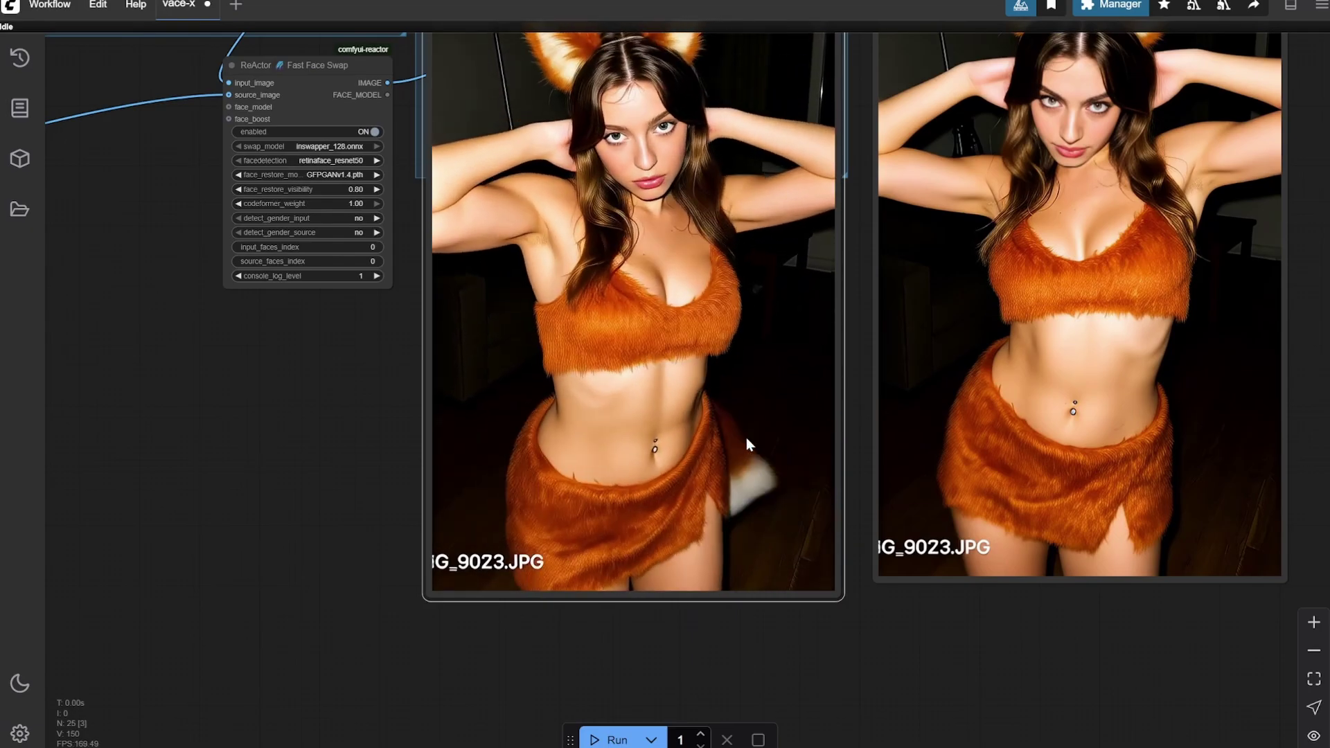
pyautogui.scroll(-6, 746, 437)
pyautogui.scroll(3, 512, 442)
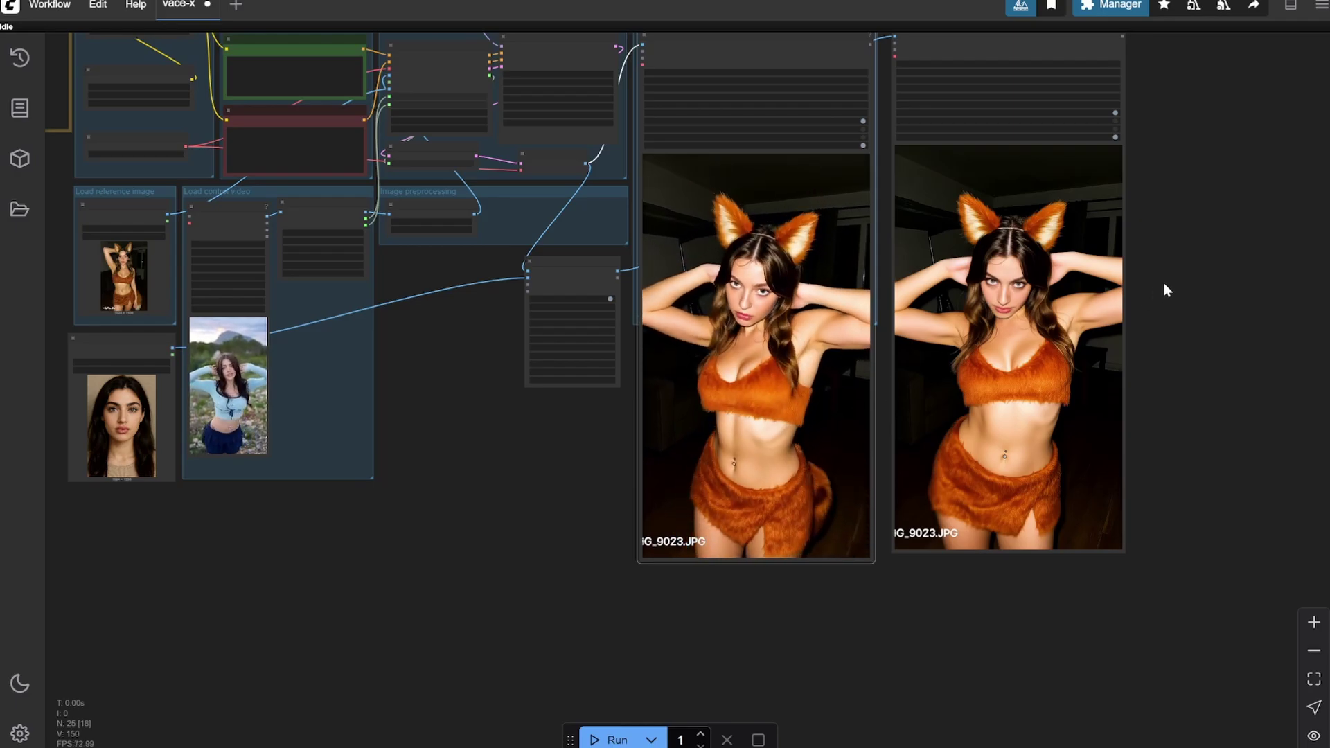
pyautogui.scroll(6, 457, 354)
pyautogui.scroll(-10, 505, 312)
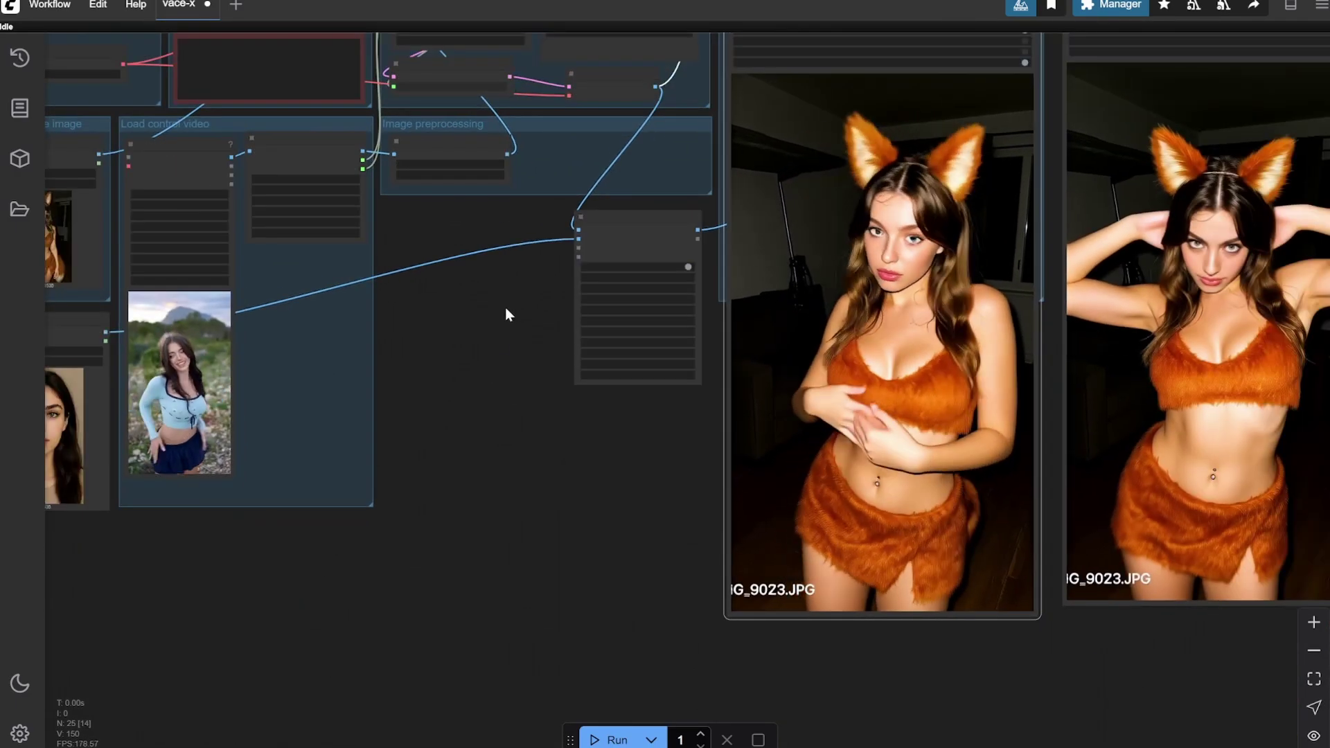
pyautogui.scroll(10, 612, 273)
pyautogui.scroll(-6, 498, 332)
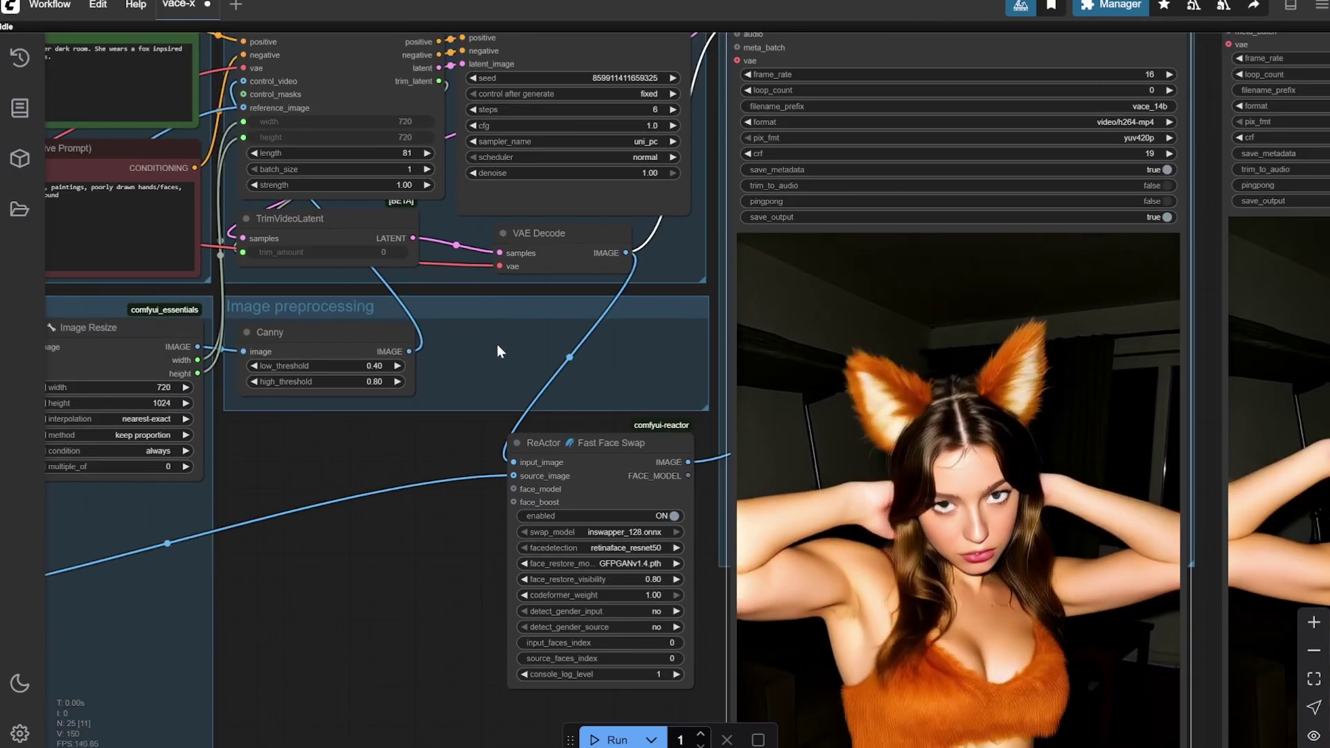
pyautogui.scroll(-6, 523, 282)
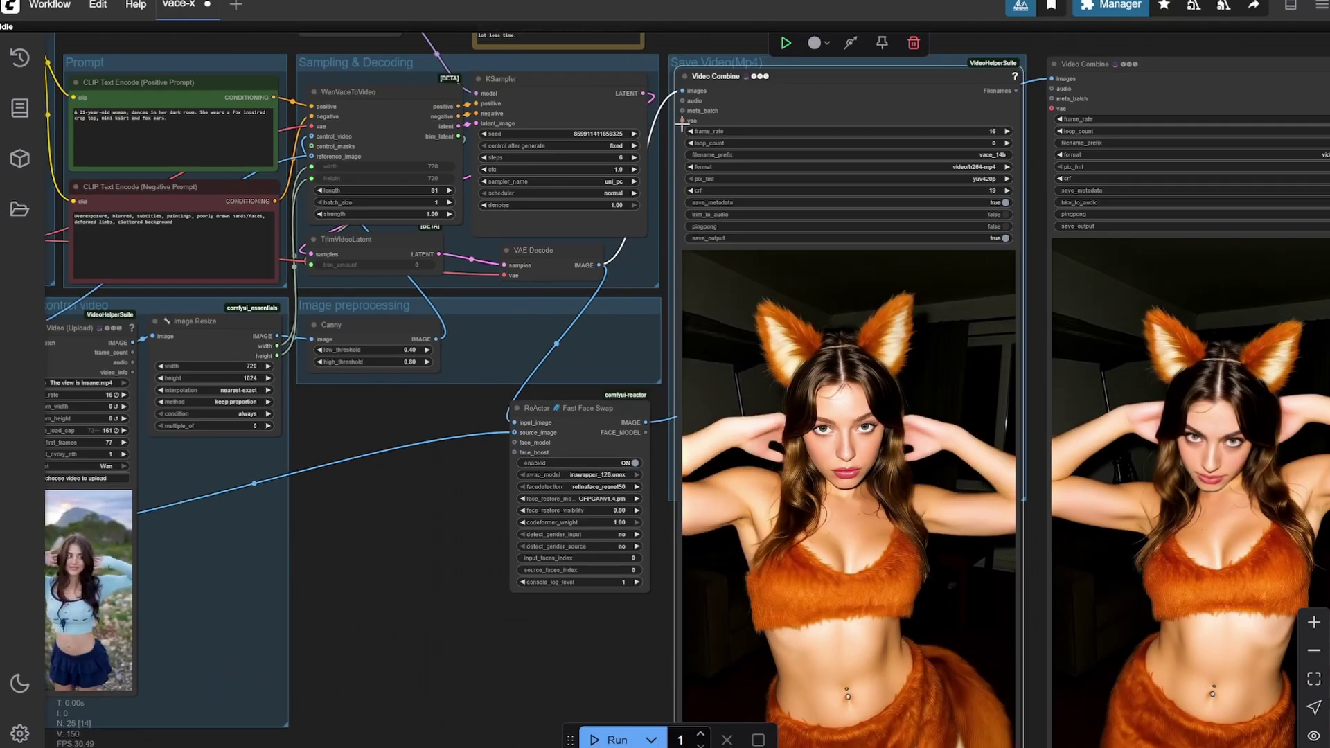
pyautogui.scroll(8, 485, 393)
pyautogui.moveTo(489, 381); pyautogui.dragTo(516, 305)
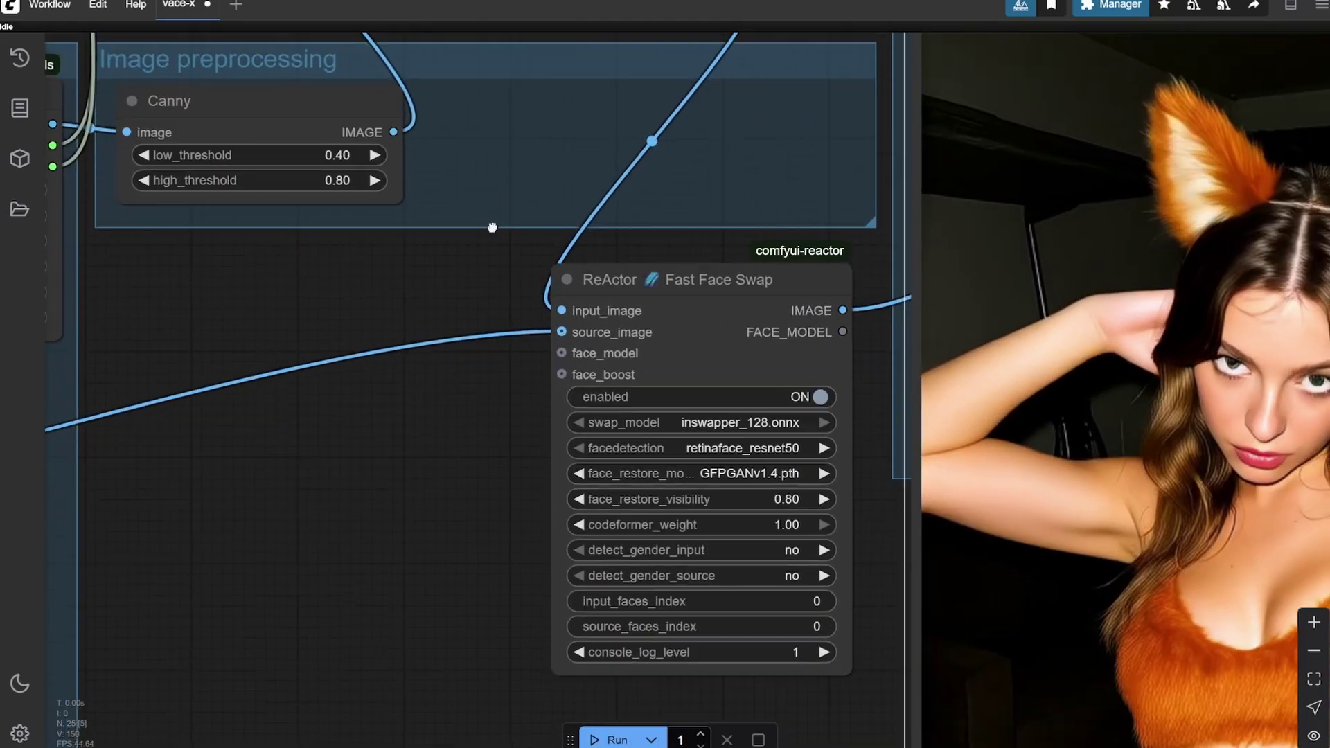
pyautogui.scroll(2, 543, 268)
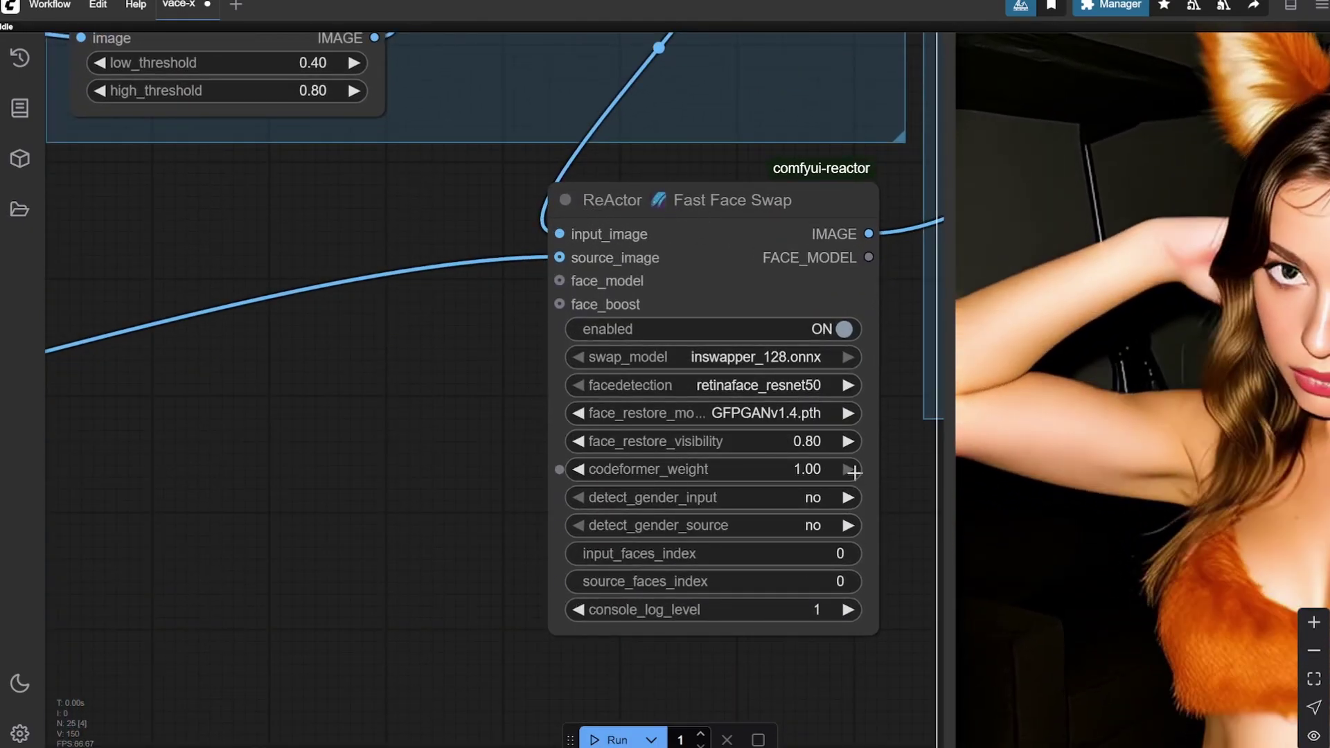
pyautogui.moveTo(384, 415); pyautogui.dragTo(333, 342)
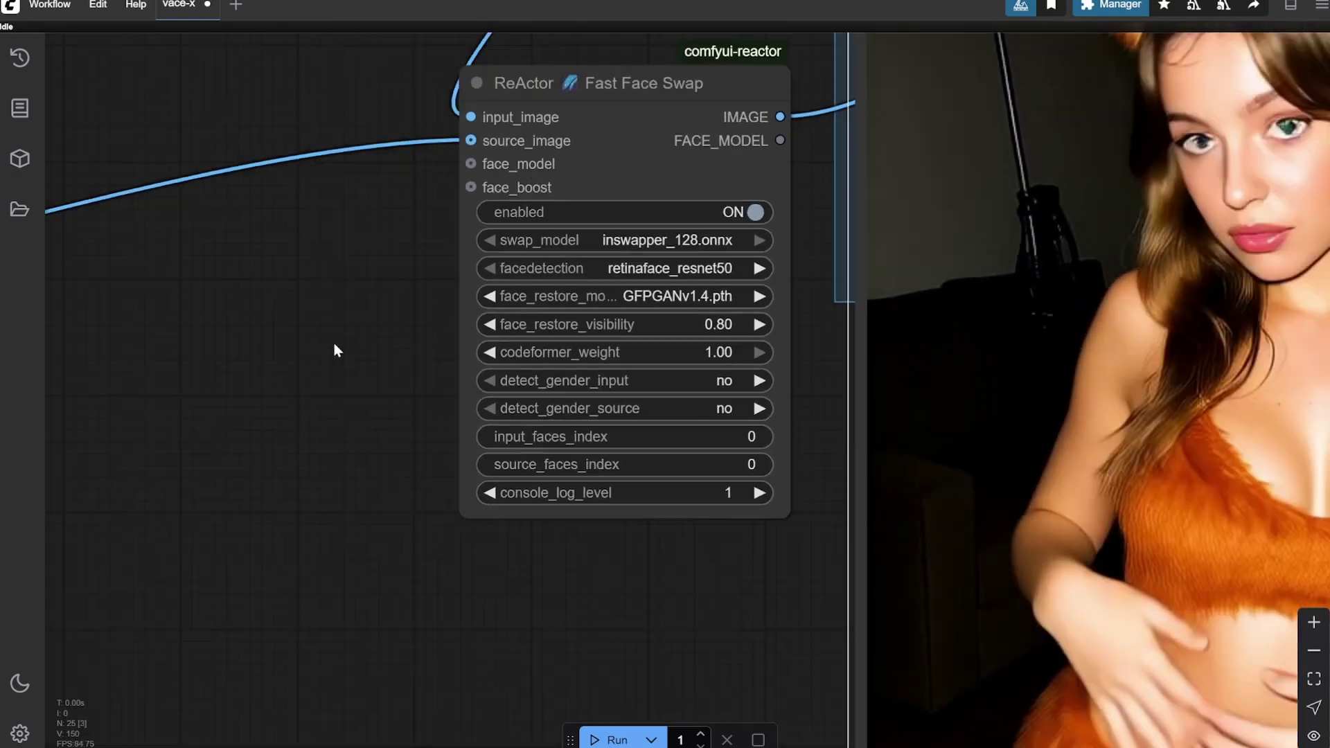
pyautogui.scroll(-3, 357, 297)
pyautogui.scroll(-3, 357, 297)
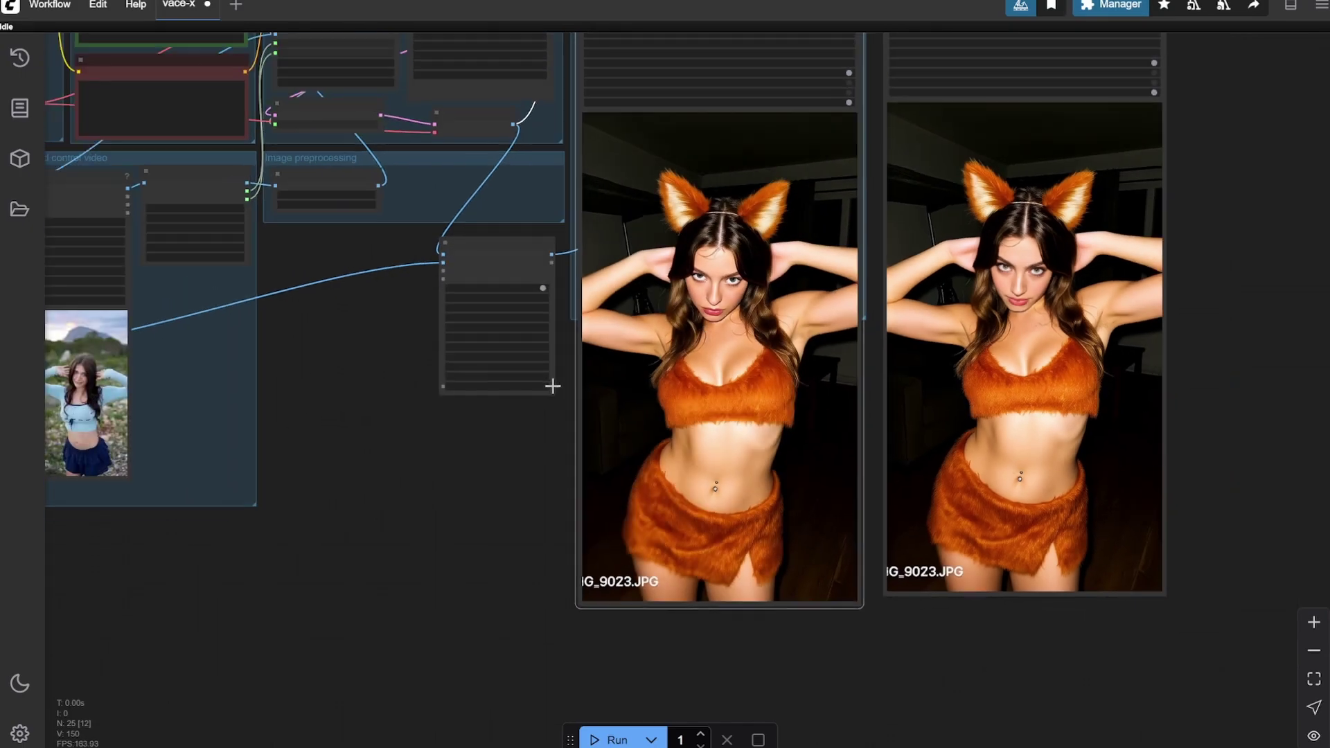
pyautogui.click(1111, 5)
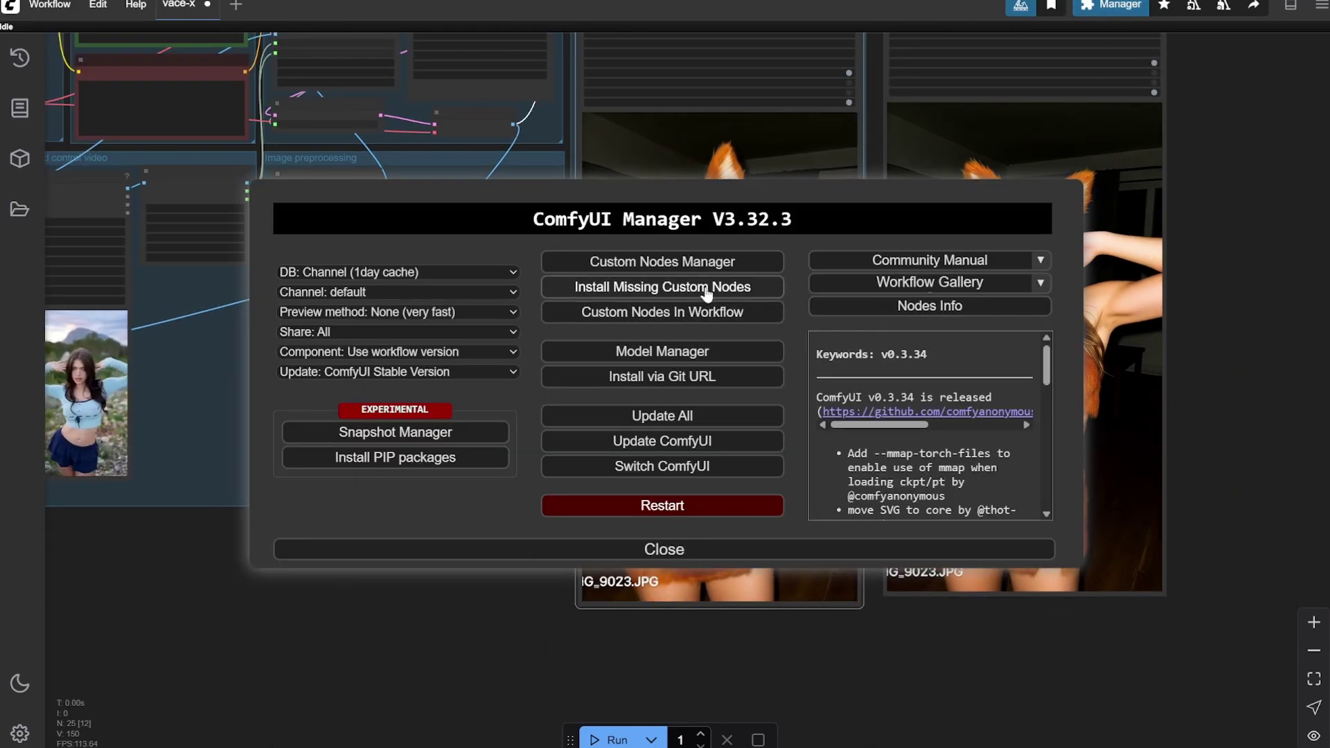
pyautogui.click(663, 549)
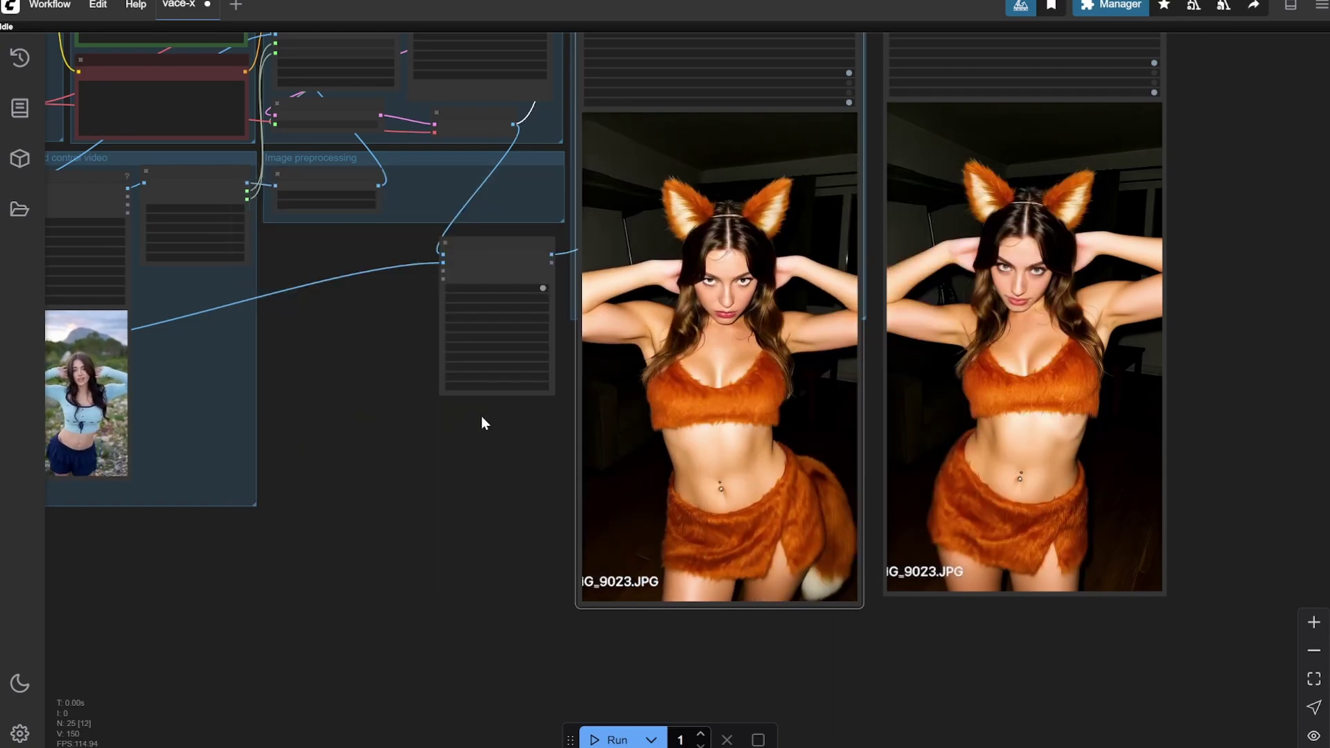
pyautogui.scroll(8, 415, 326)
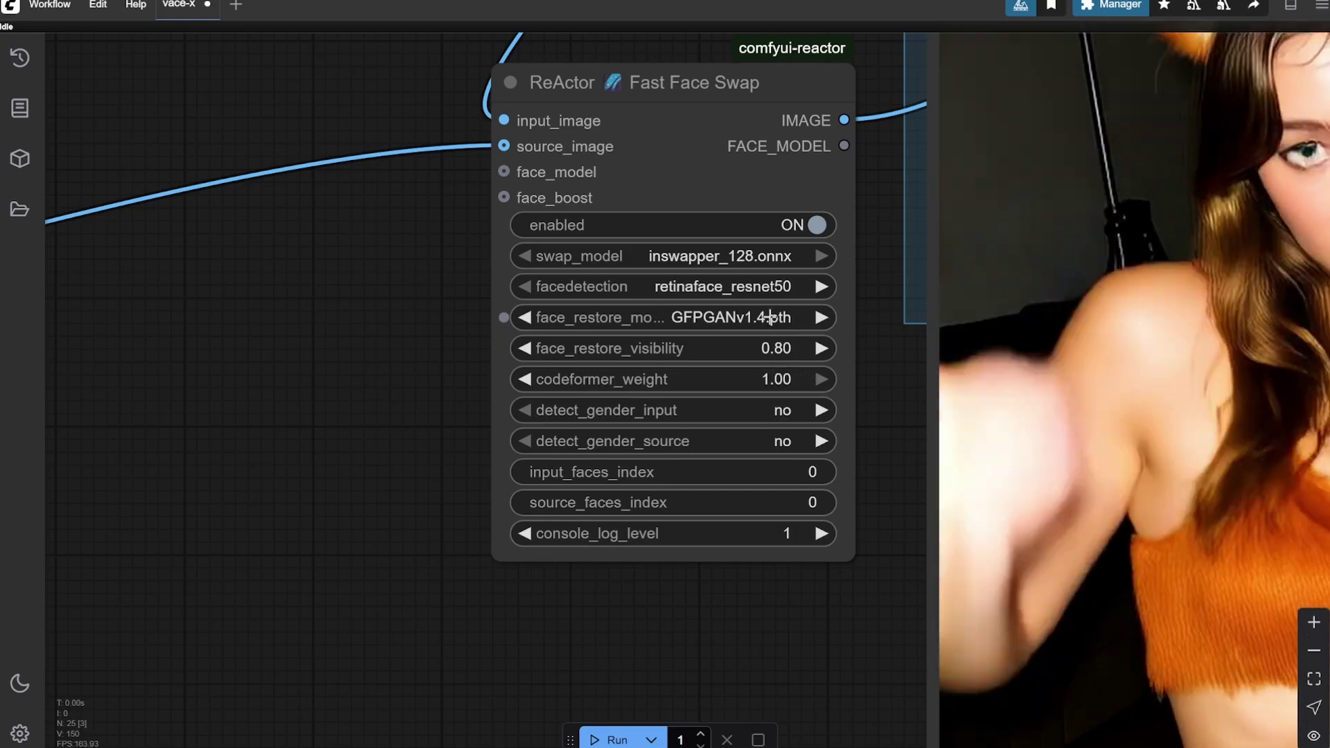
# Open the face_restore_model dropdown on the ReActor Fast Face Swap node.
pyautogui.click(770, 317)
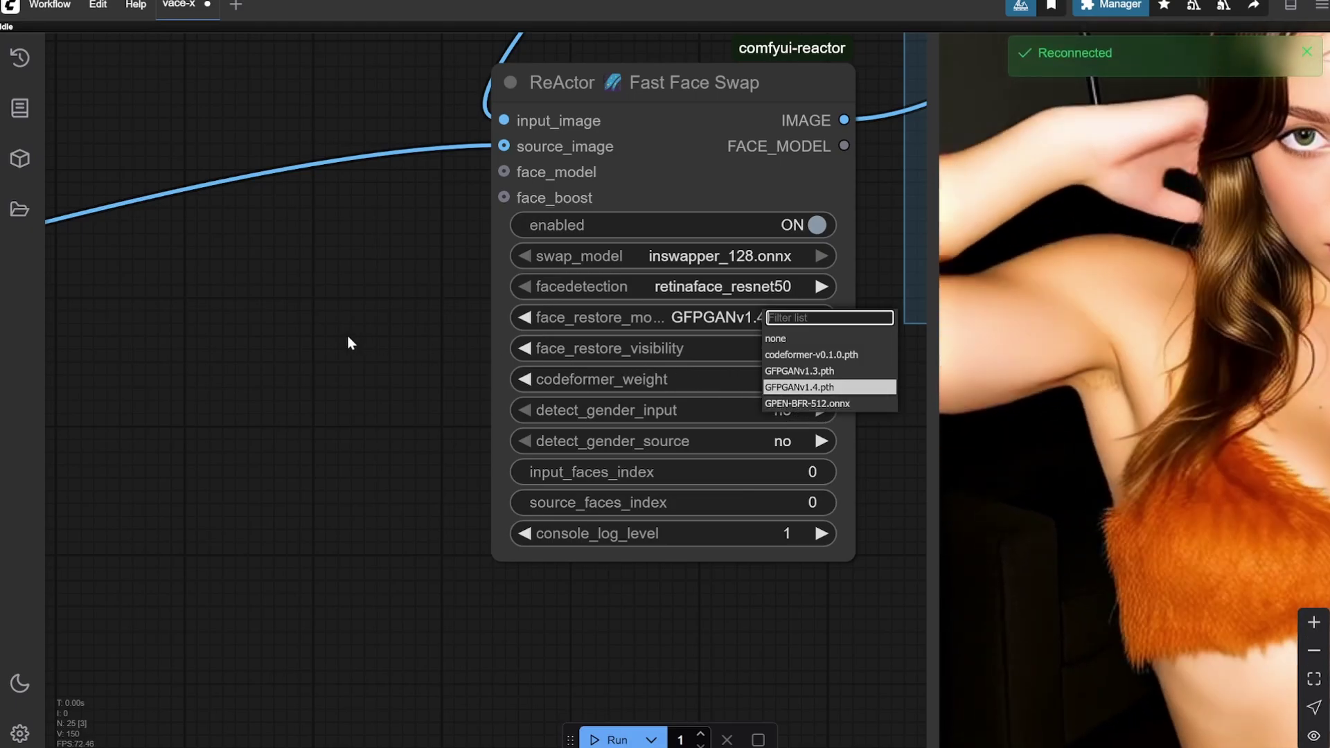
# Close the restore model list keeping GFPGANv1.4.pth, then bring the reference image and control video into view.
pyautogui.click(347, 335)
pyautogui.scroll(-6, 347, 325)
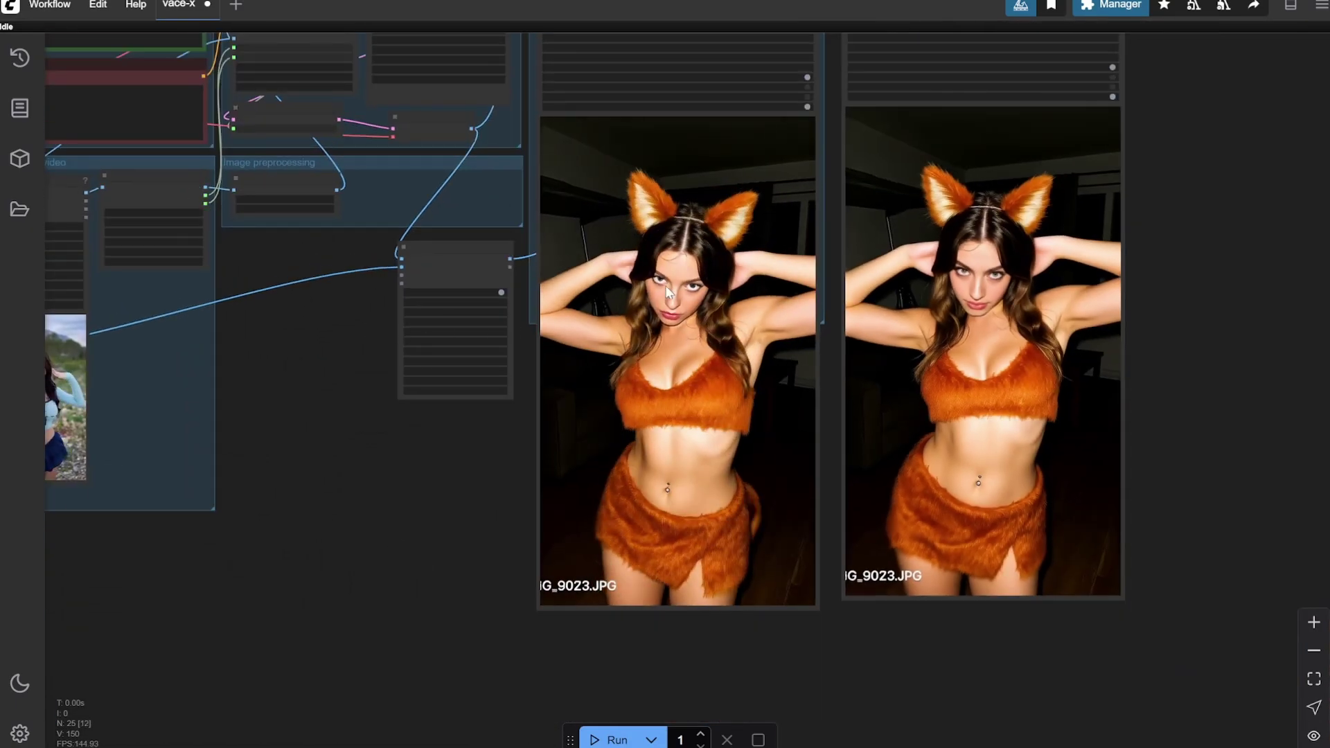
pyautogui.scroll(4, 425, 475)
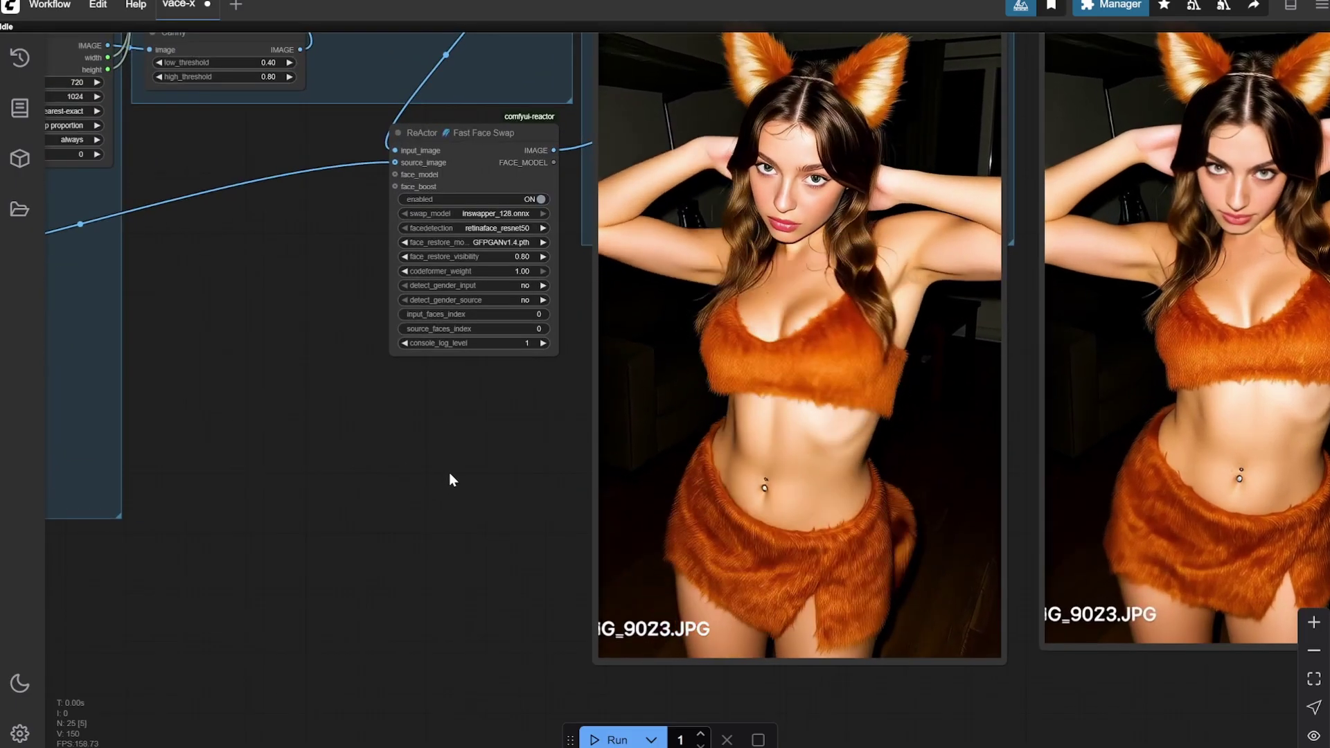
pyautogui.scroll(-4, 800, 264)
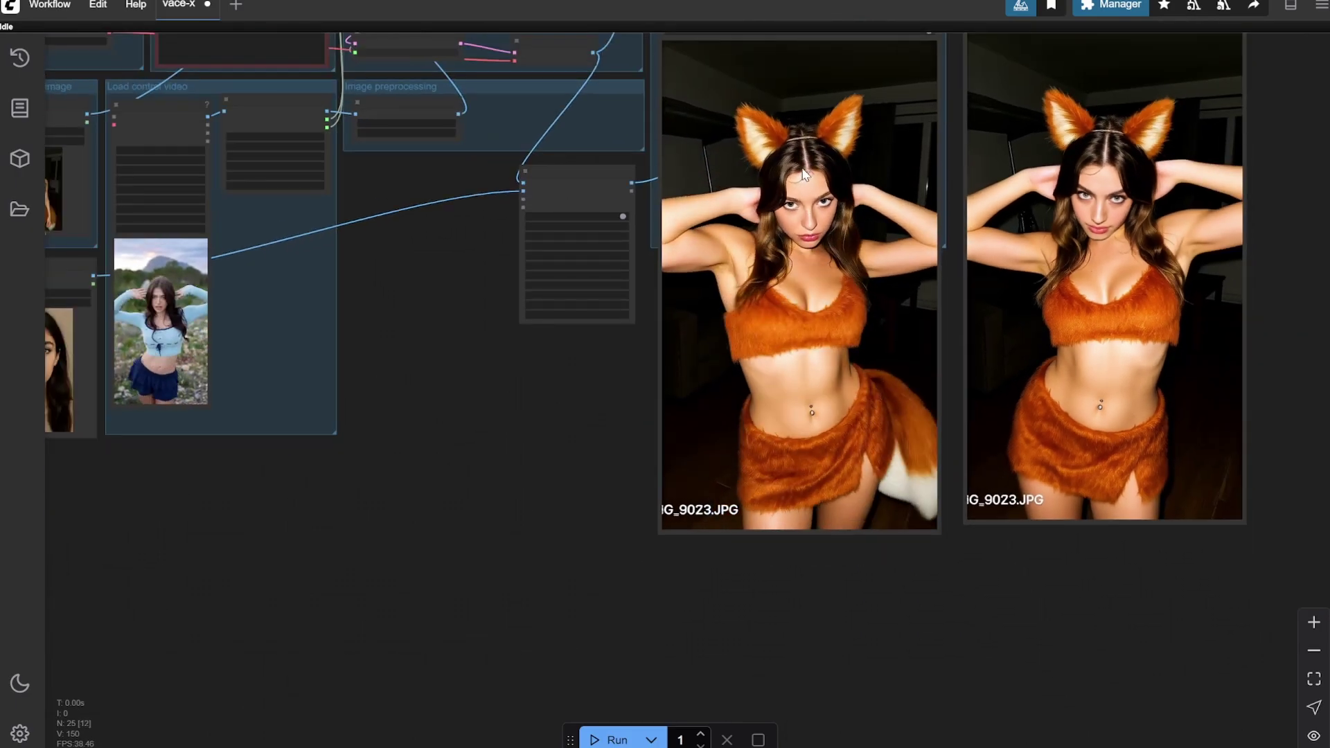
pyautogui.scroll(5, 533, 246)
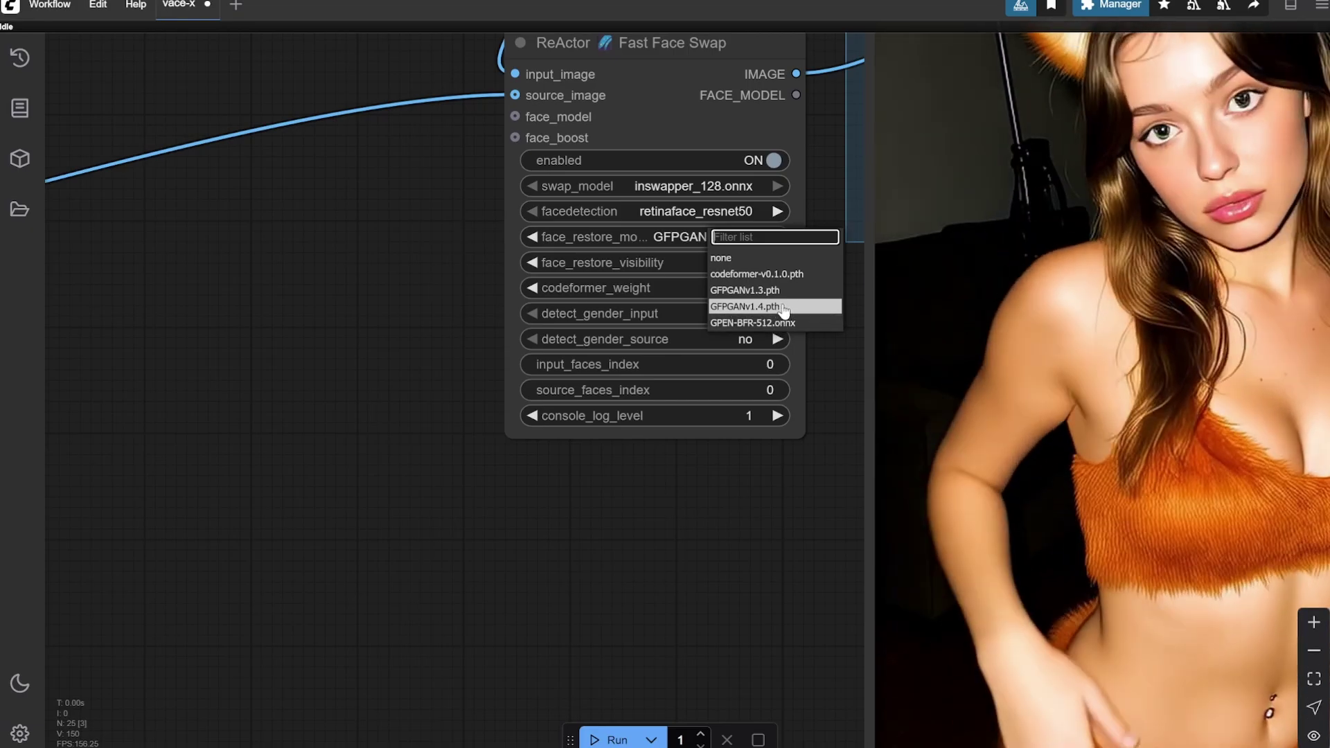
pyautogui.scroll(-5, 369, 320)
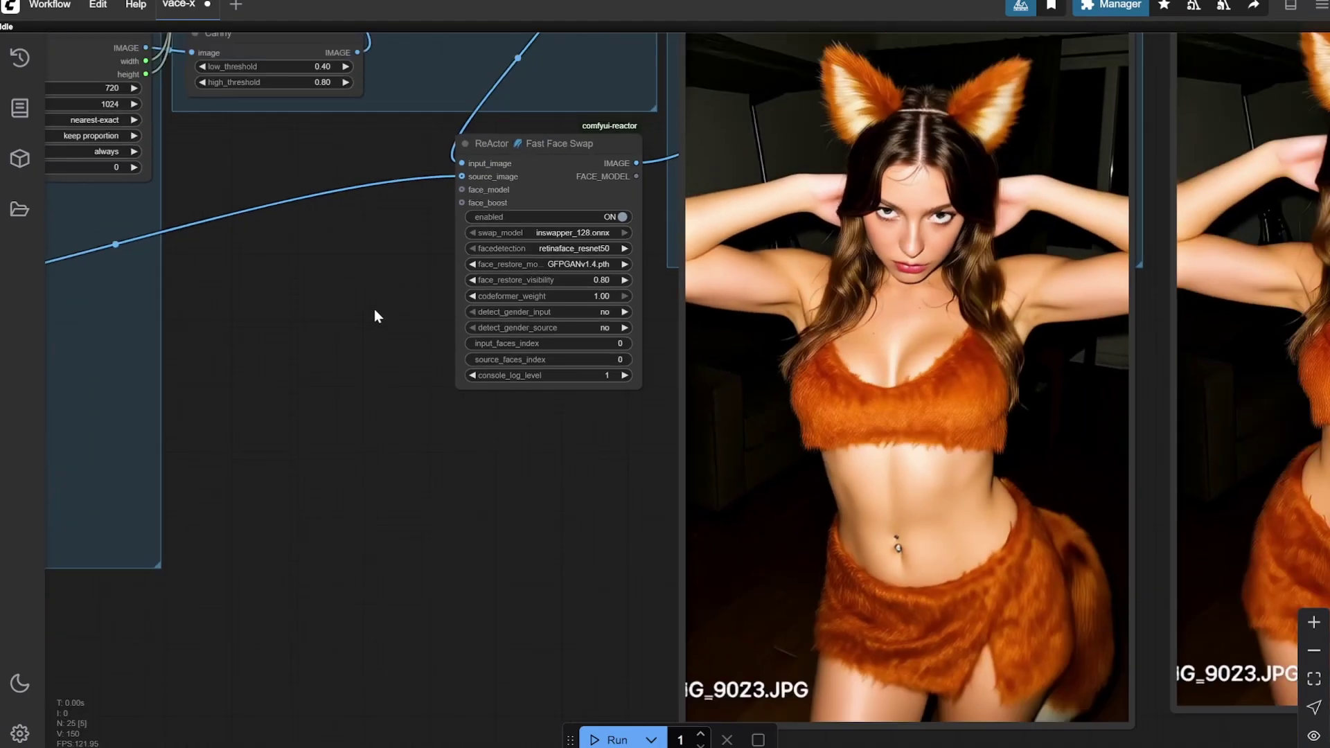
pyautogui.moveTo(378, 318); pyautogui.dragTo(638, 332)
pyautogui.scroll(3, 435, 411)
pyautogui.scroll(10, 435, 411)
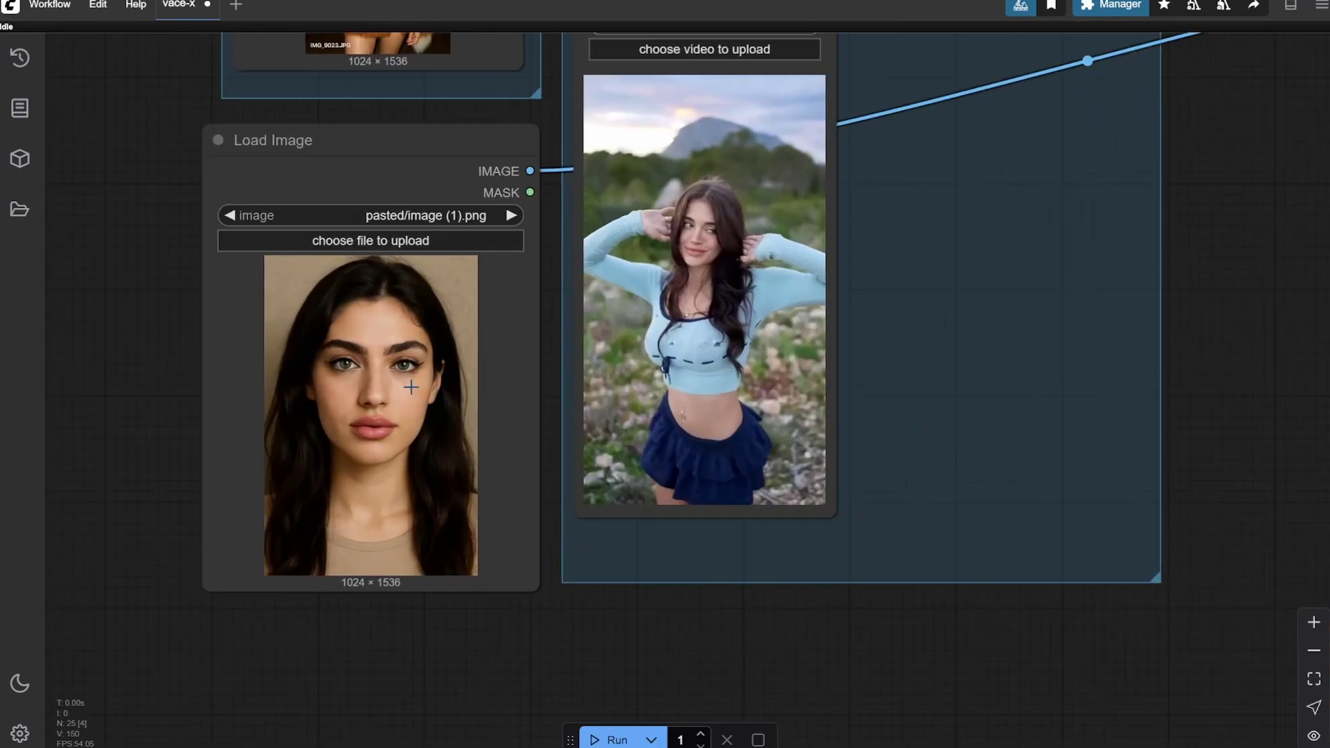
pyautogui.scroll(5, 319, 421)
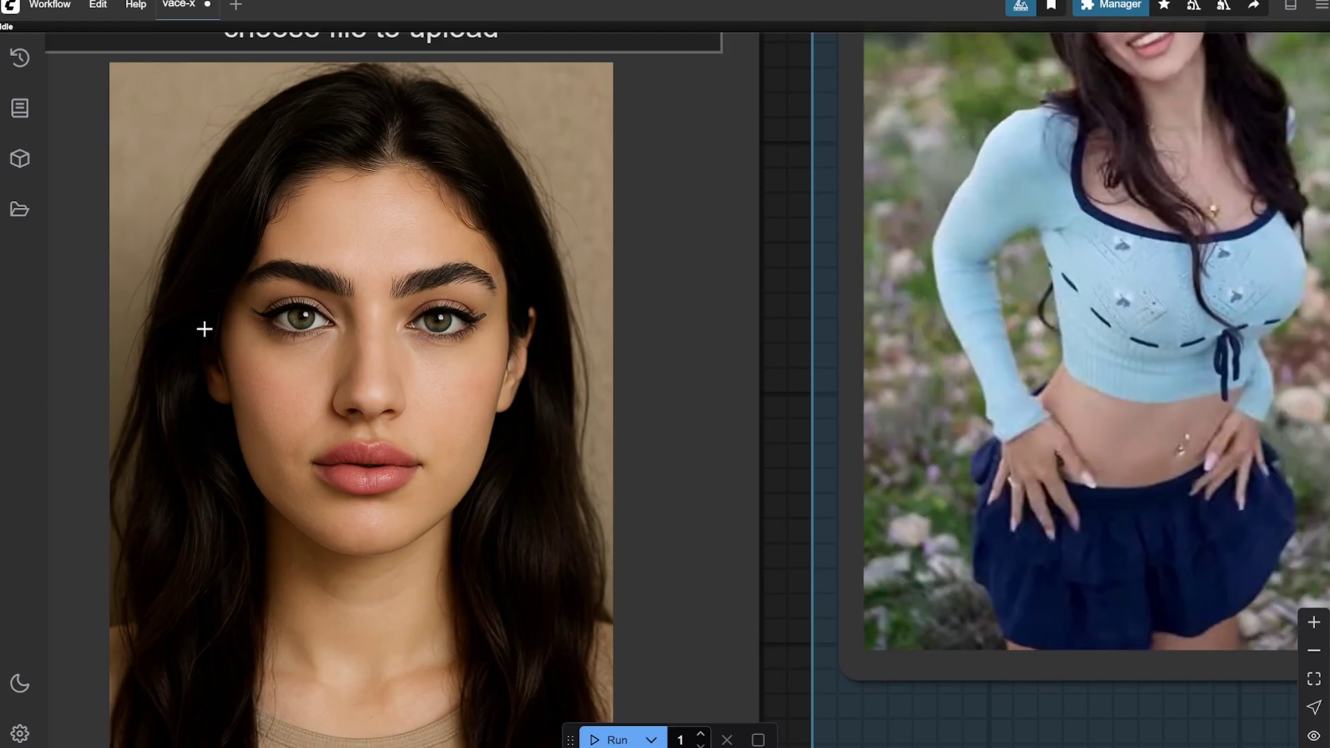
pyautogui.scroll(-8, 200, 342)
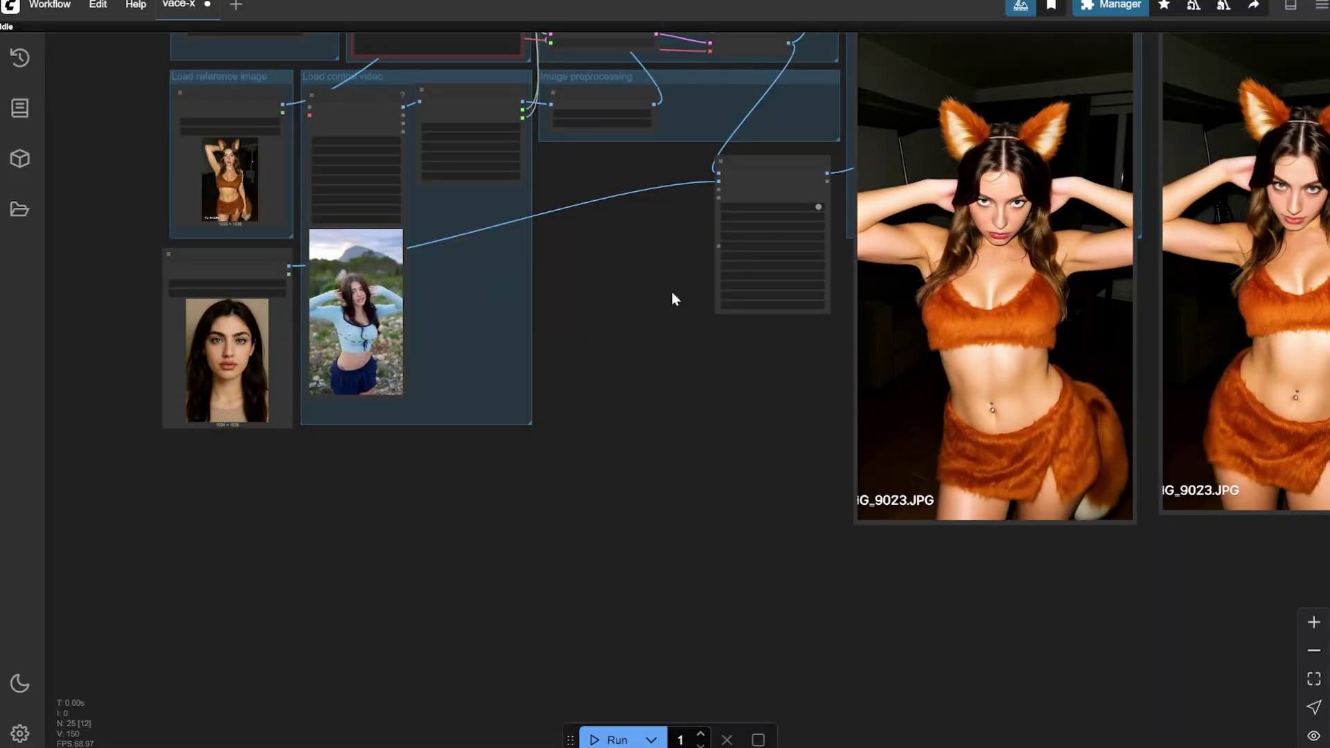
pyautogui.scroll(-5, 671, 292)
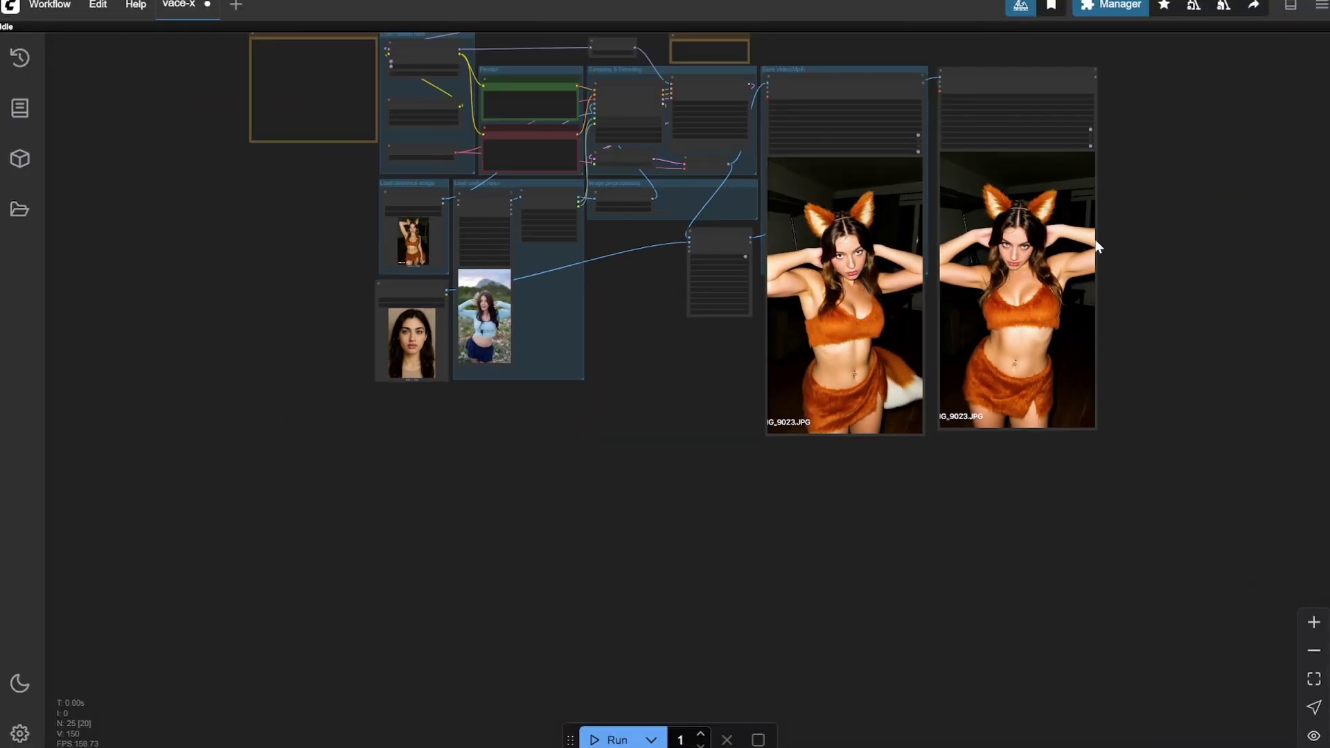
pyautogui.scroll(8, 1061, 235)
pyautogui.scroll(-3, 1038, 222)
pyautogui.scroll(5, 1080, 284)
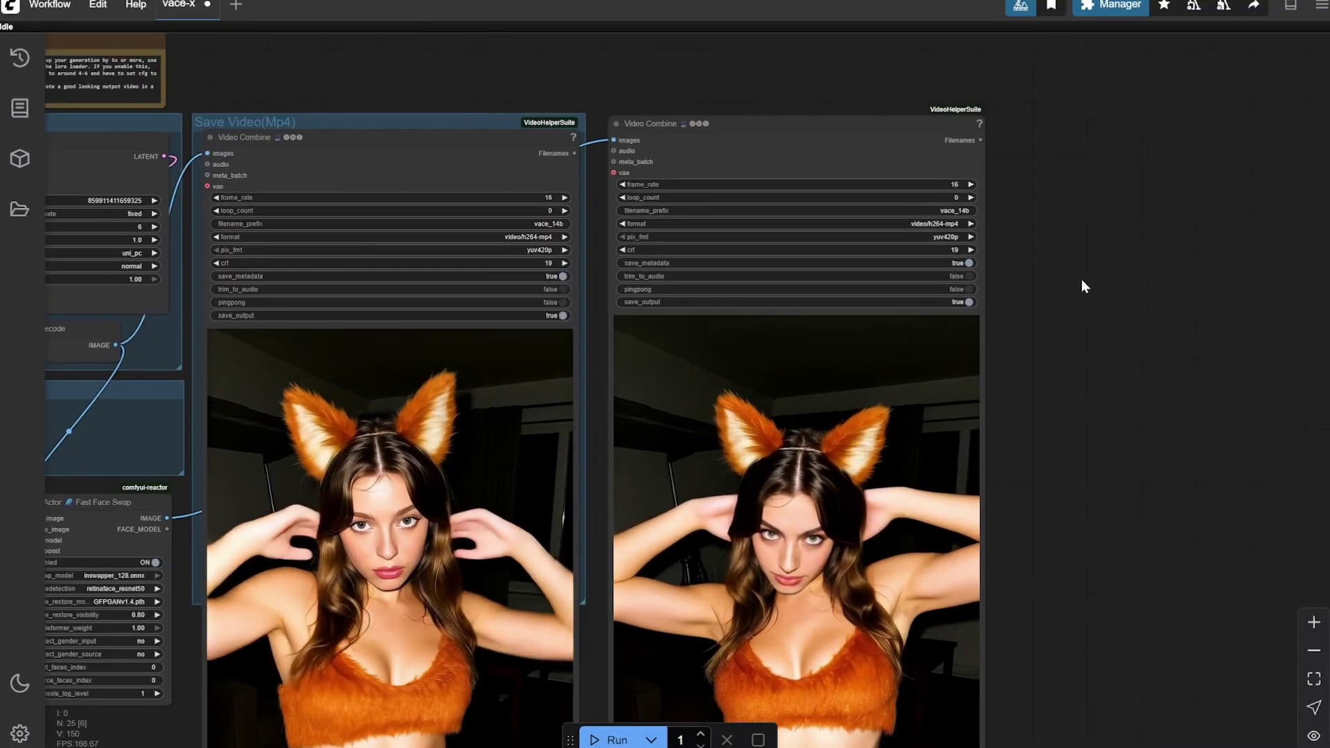
pyautogui.rightClick(801, 118)
pyautogui.click(828, 246)
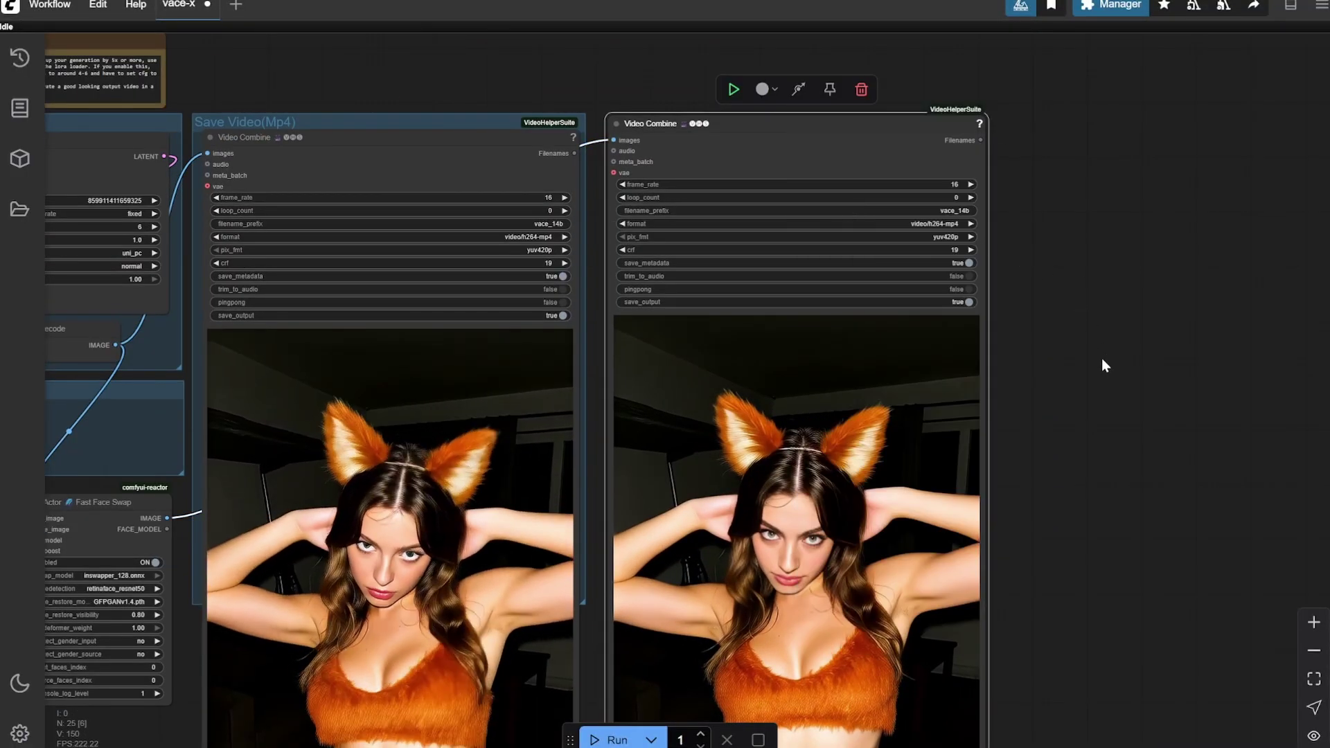
pyautogui.scroll(2, 1101, 360)
pyautogui.scroll(2, 1043, 342)
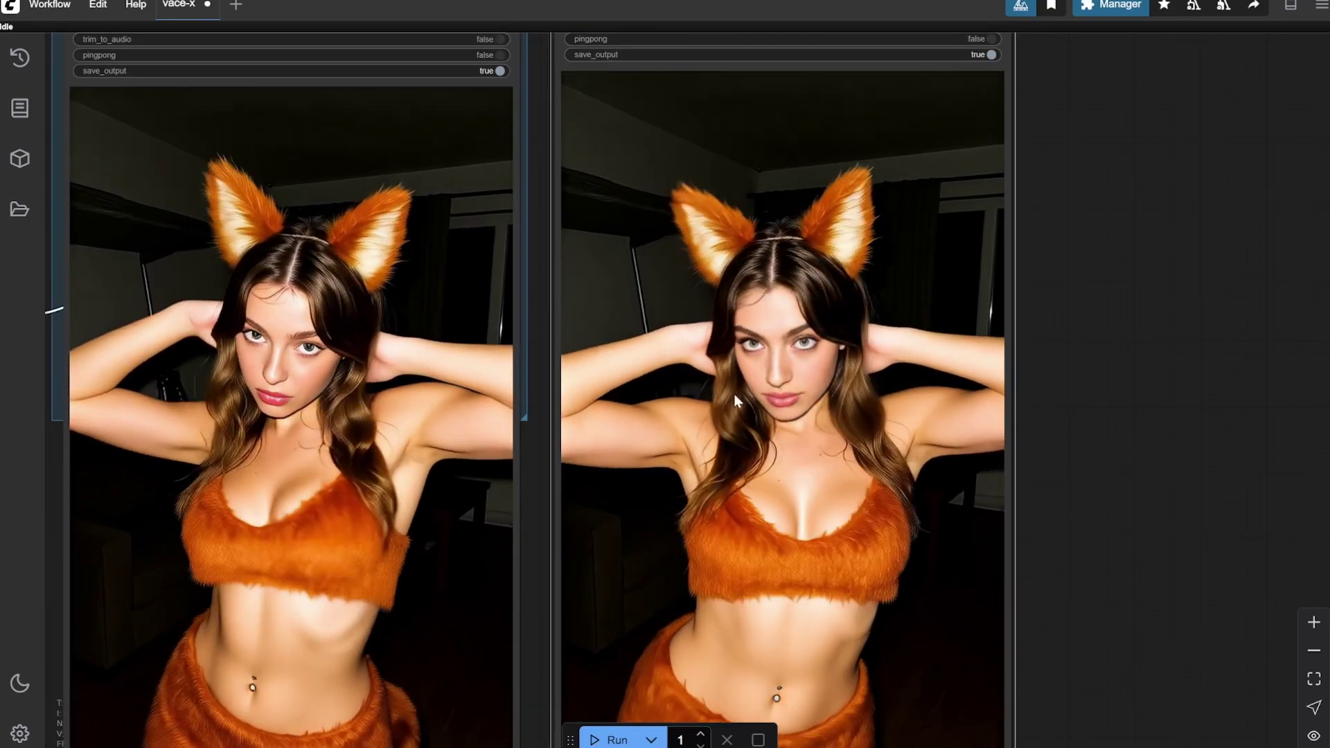
pyautogui.scroll(1, 810, 377)
pyautogui.scroll(2, 804, 381)
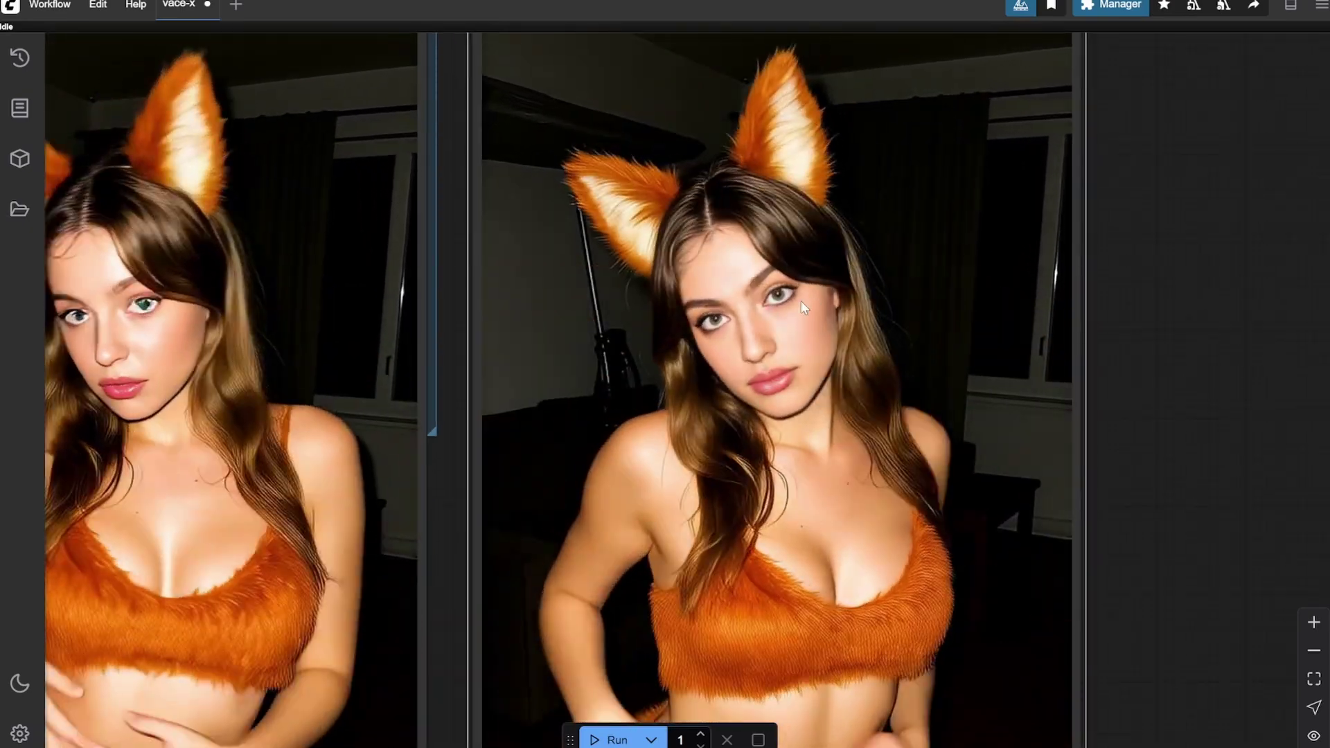
pyautogui.scroll(-6, 1041, 271)
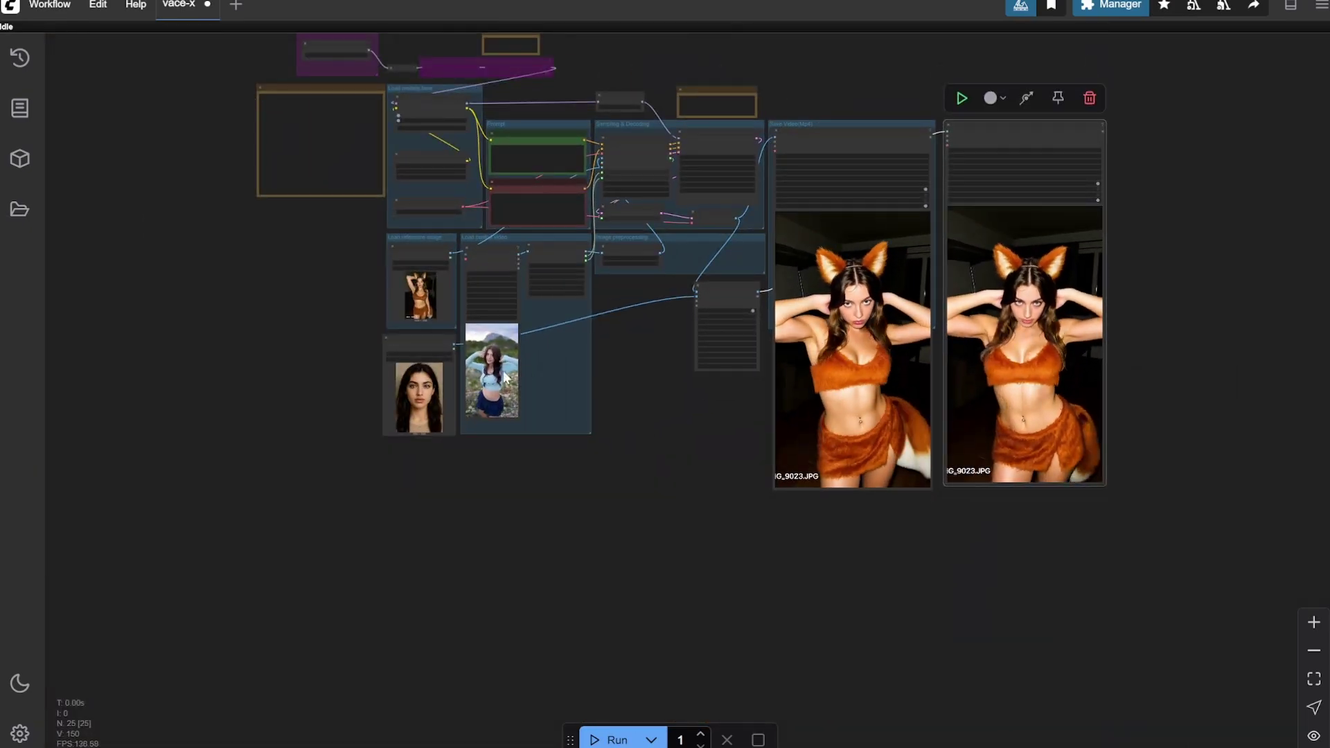
pyautogui.scroll(6, 430, 388)
pyautogui.scroll(-6, 392, 405)
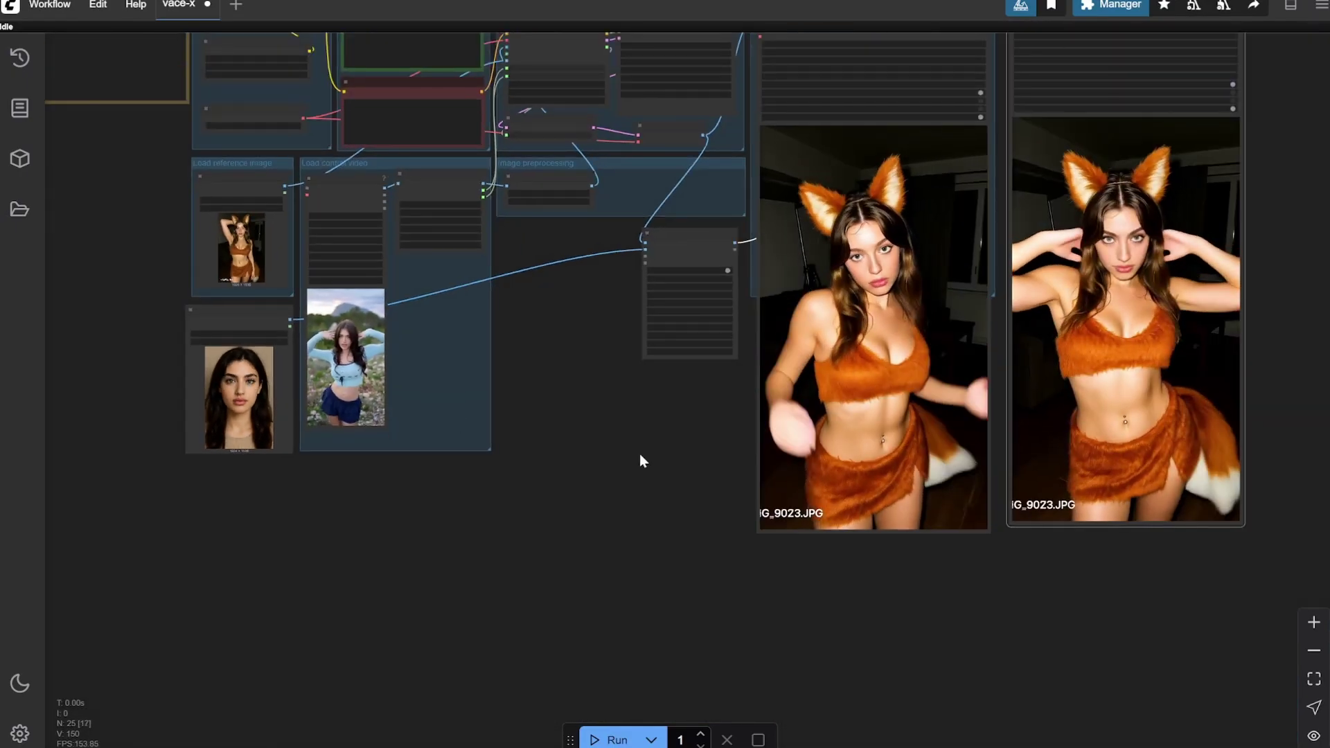
pyautogui.moveTo(638, 460); pyautogui.dragTo(579, 478)
pyautogui.scroll(4, 995, 334)
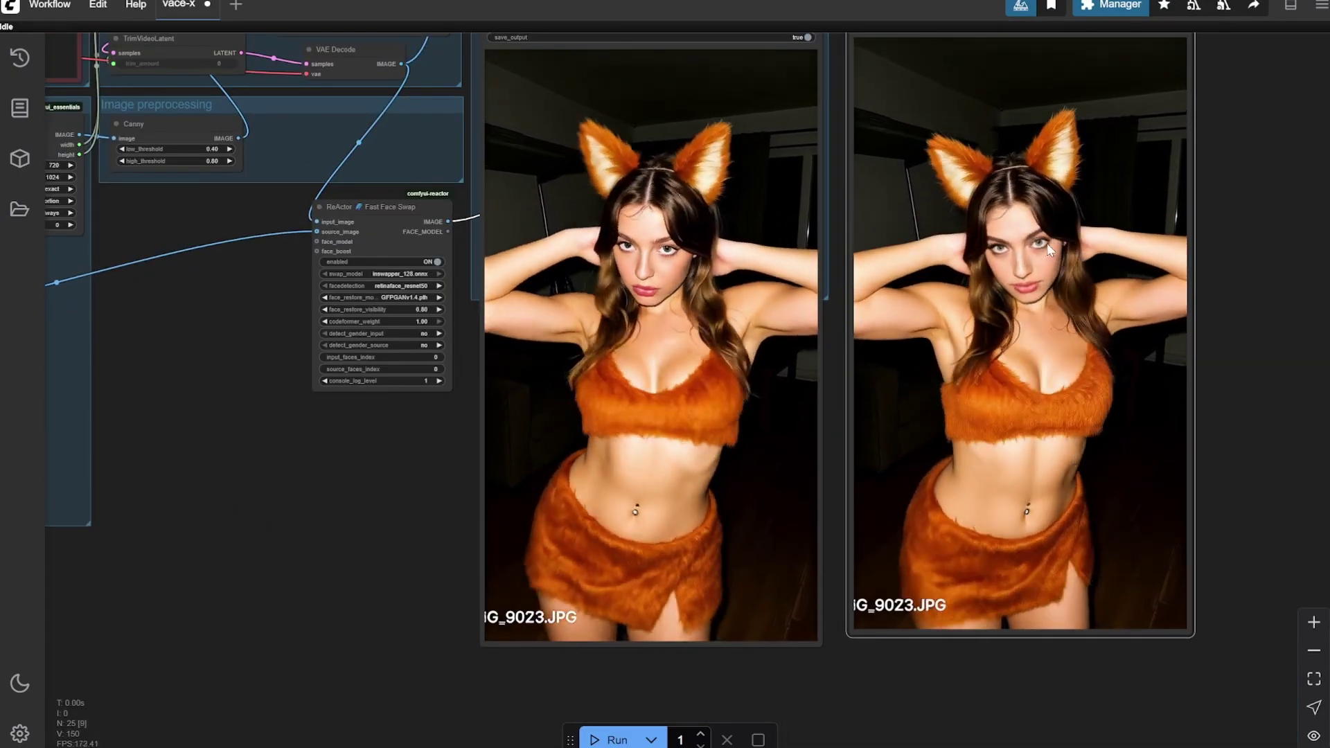
pyautogui.scroll(-3, 1202, 295)
pyautogui.scroll(15, 522, 386)
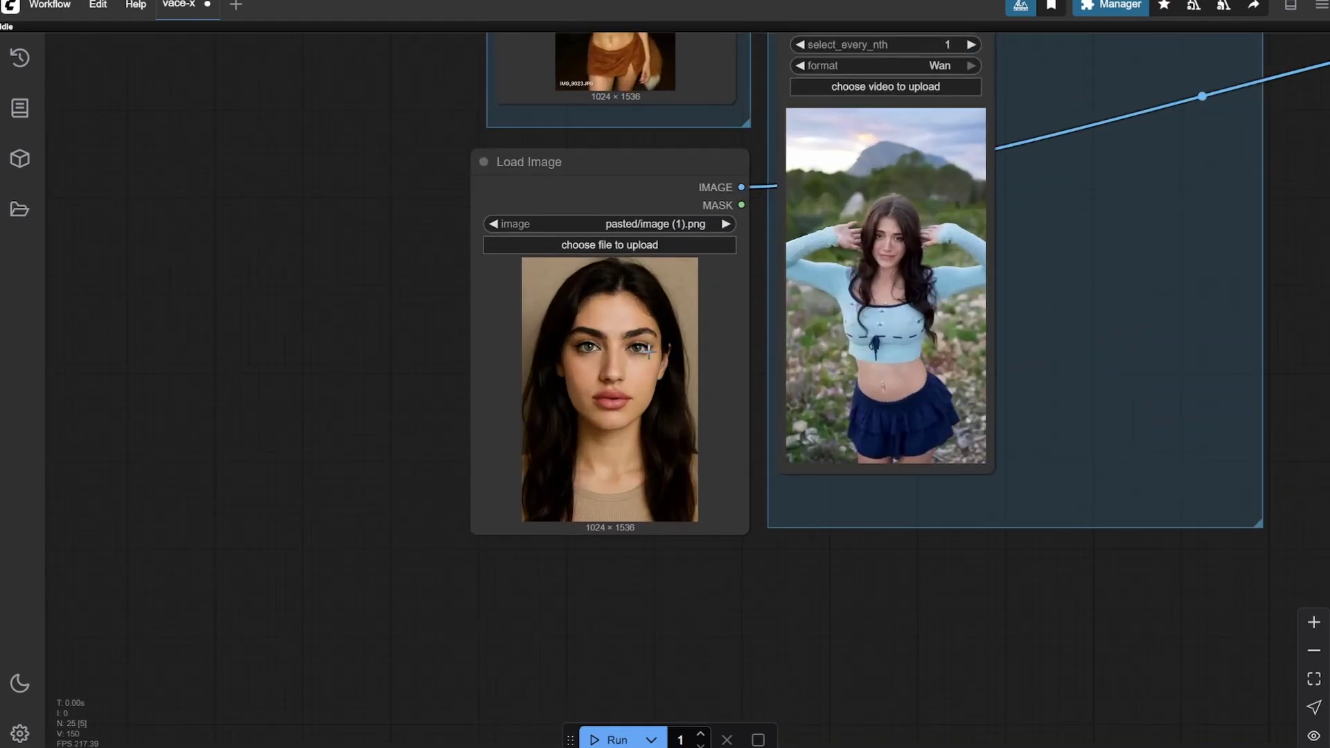
pyautogui.scroll(-15, 422, 357)
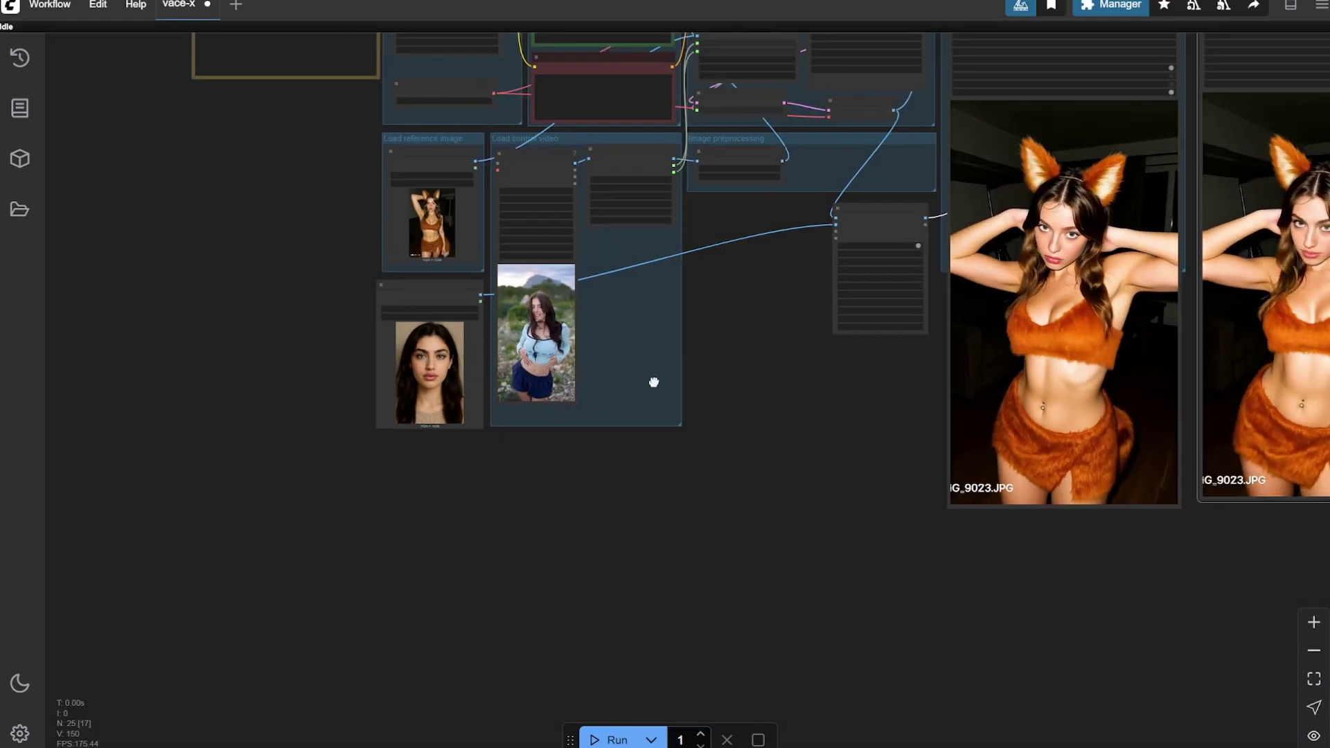
pyautogui.moveTo(653, 382); pyautogui.dragTo(270, 367)
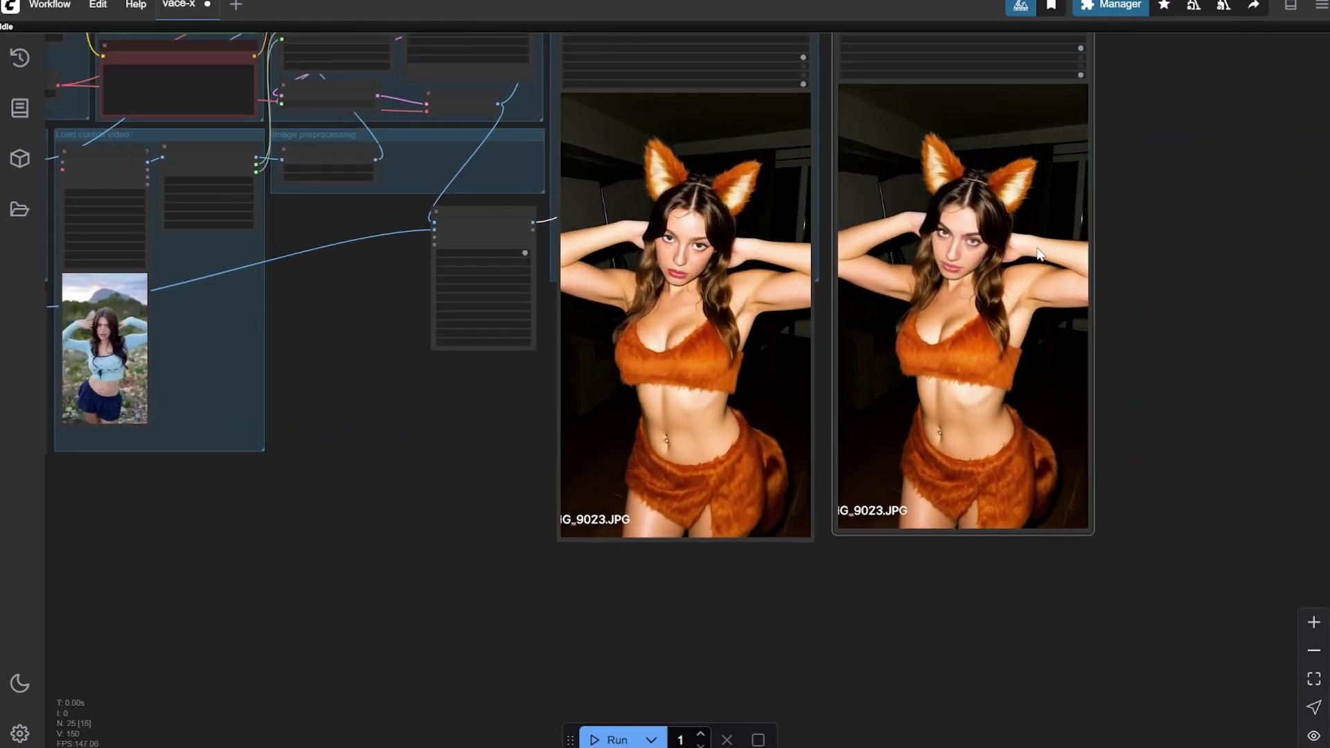
pyautogui.scroll(4, 931, 223)
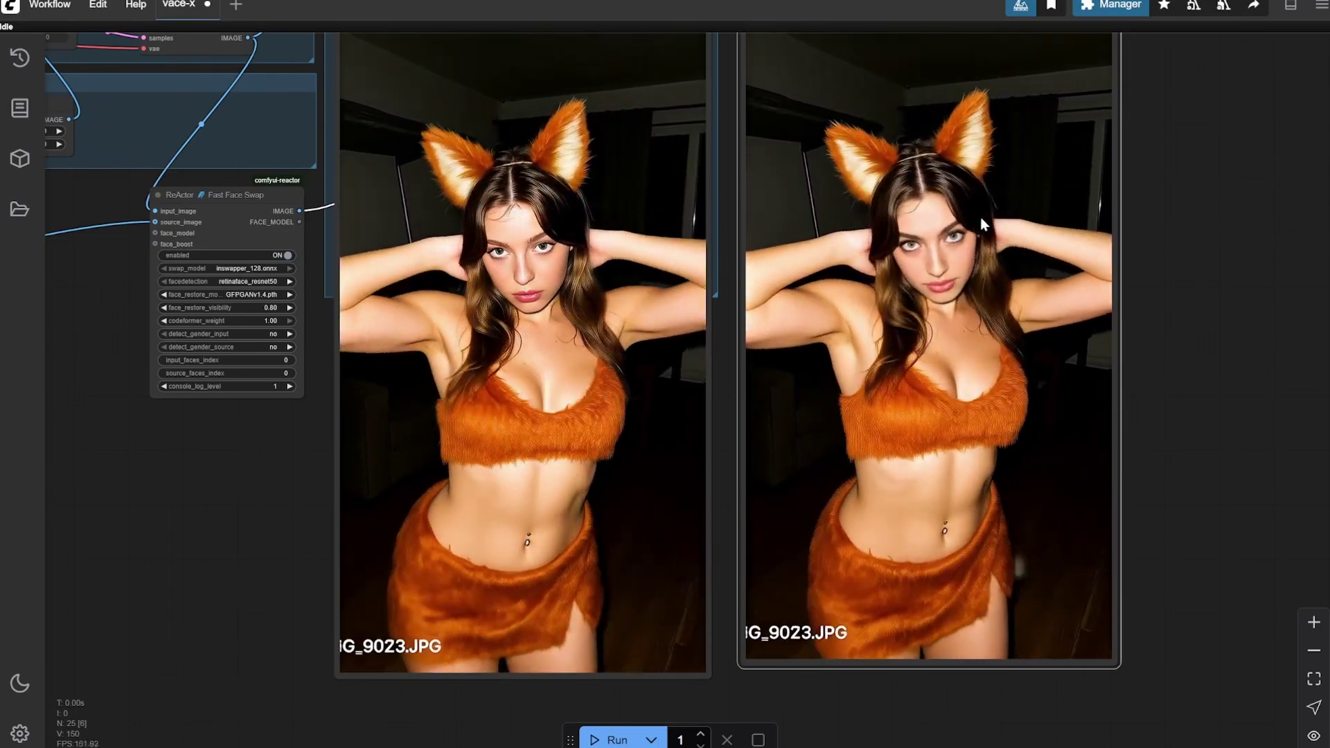
pyautogui.scroll(-3, 980, 218)
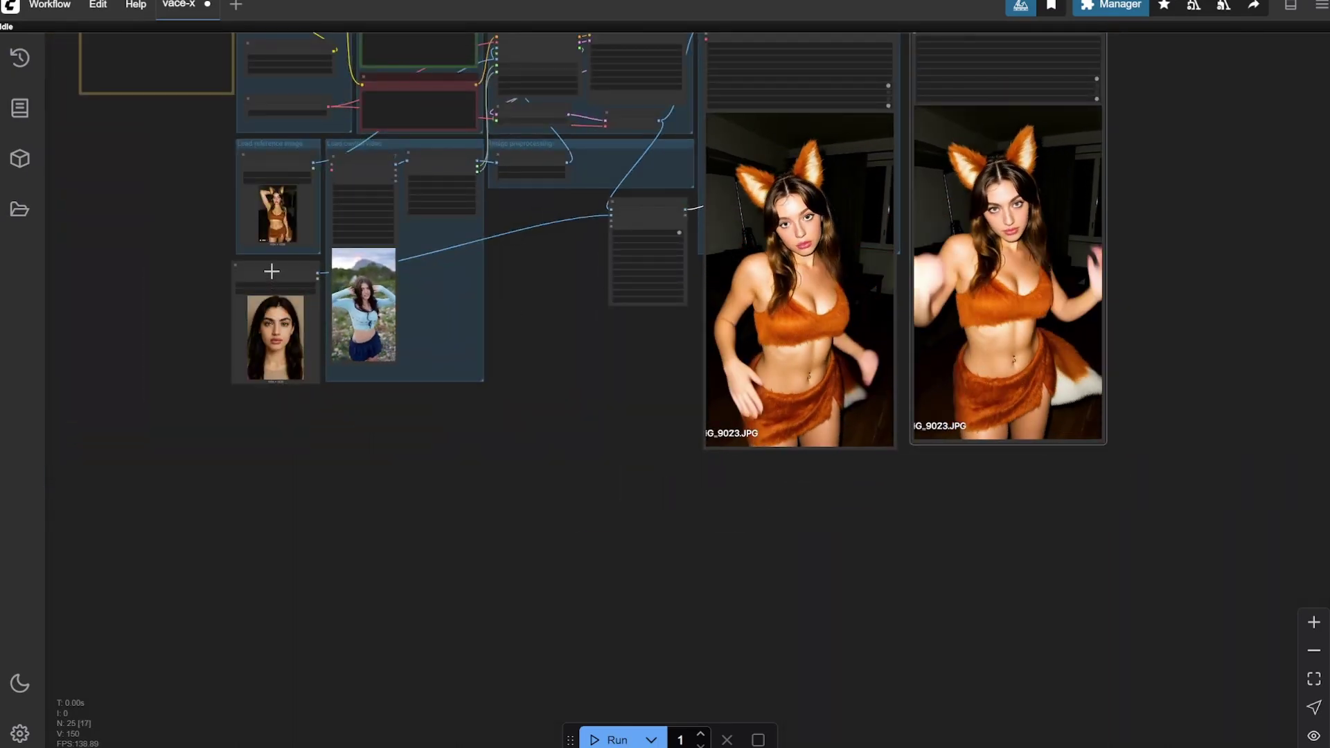
pyautogui.moveTo(270, 281); pyautogui.dragTo(1150, 170)
pyautogui.scroll(10, 1164, 205)
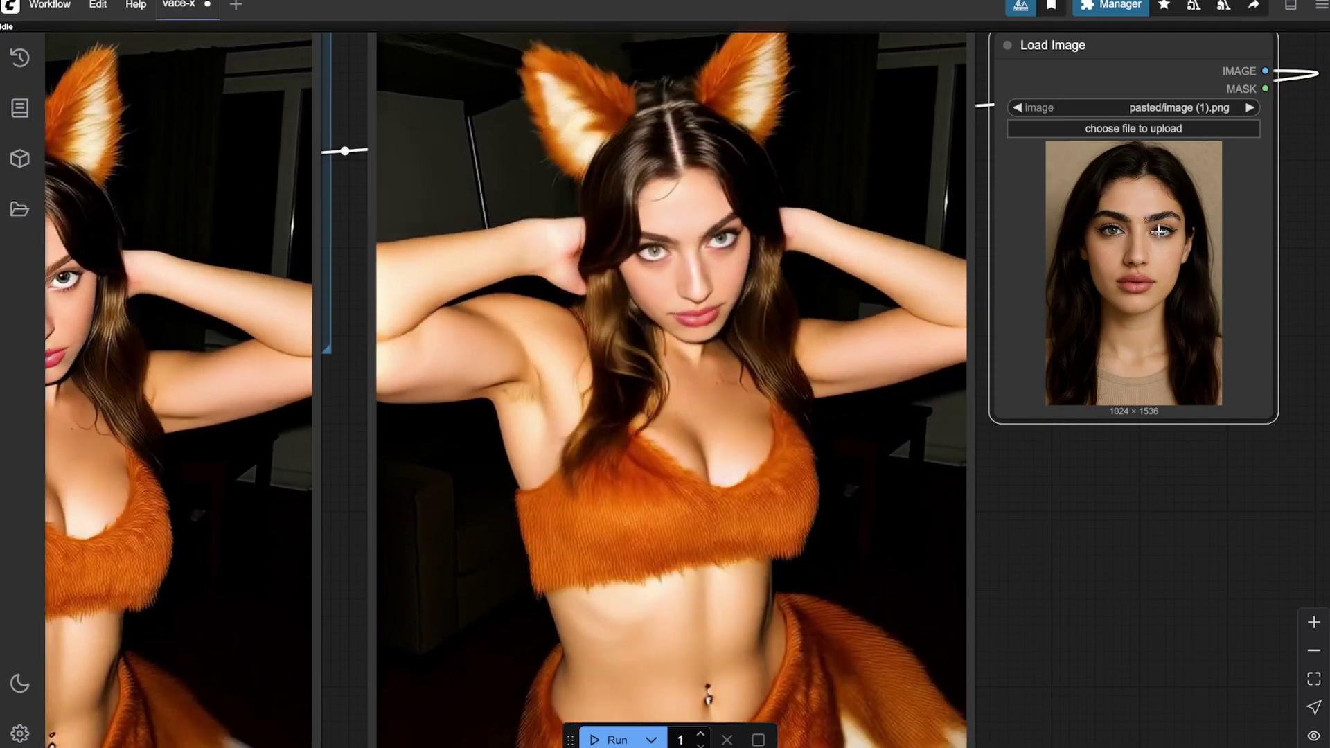
pyautogui.scroll(-10, 1205, 284)
# Move the face photo Load Image node beneath the Load reference image group.
pyautogui.scroll(3, 743, 285)
pyautogui.scroll(10, 742, 286)
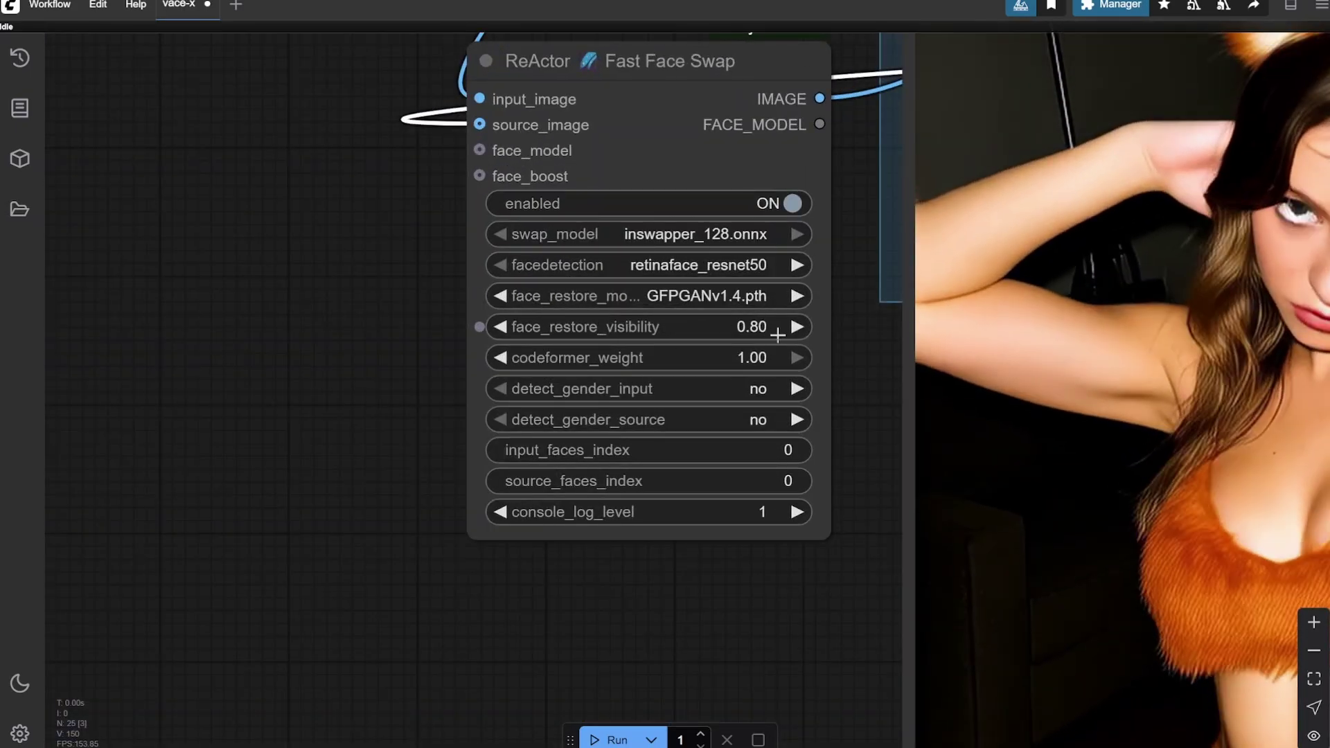
pyautogui.scroll(-6, 797, 327)
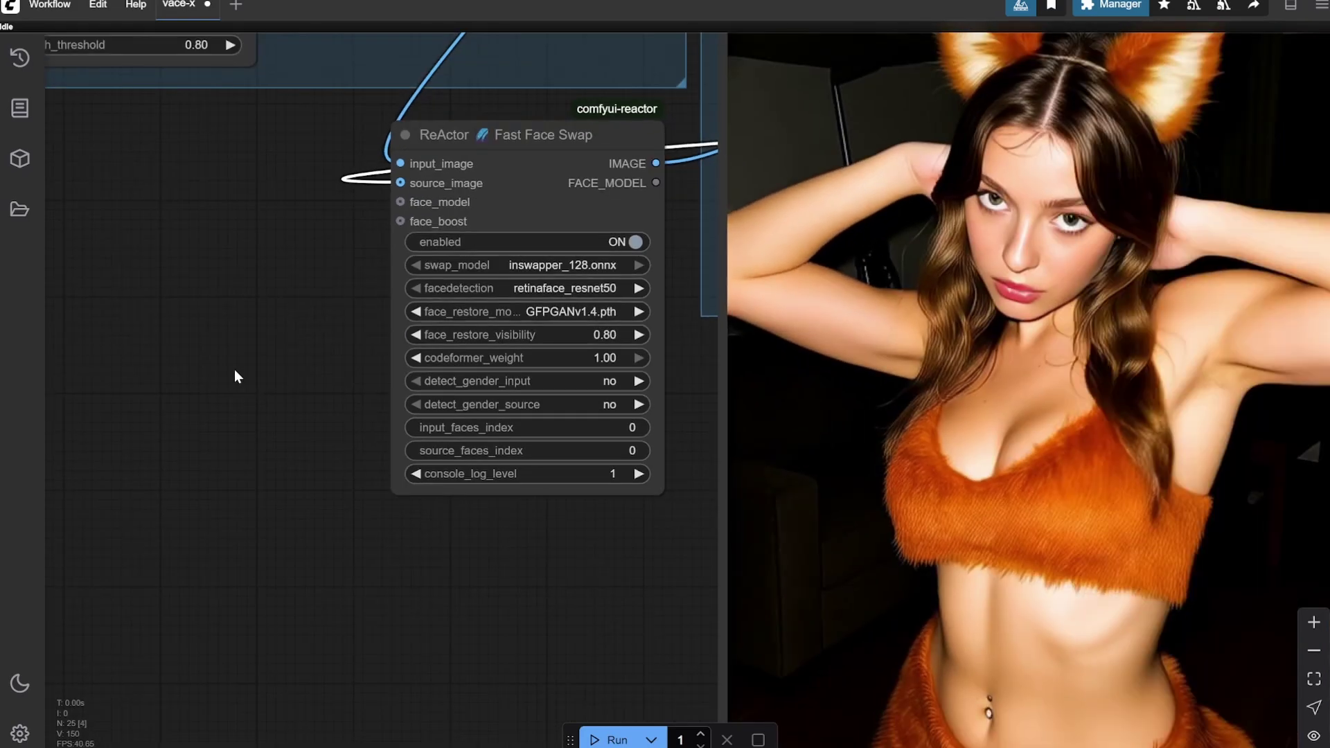
pyautogui.scroll(2, 856, 326)
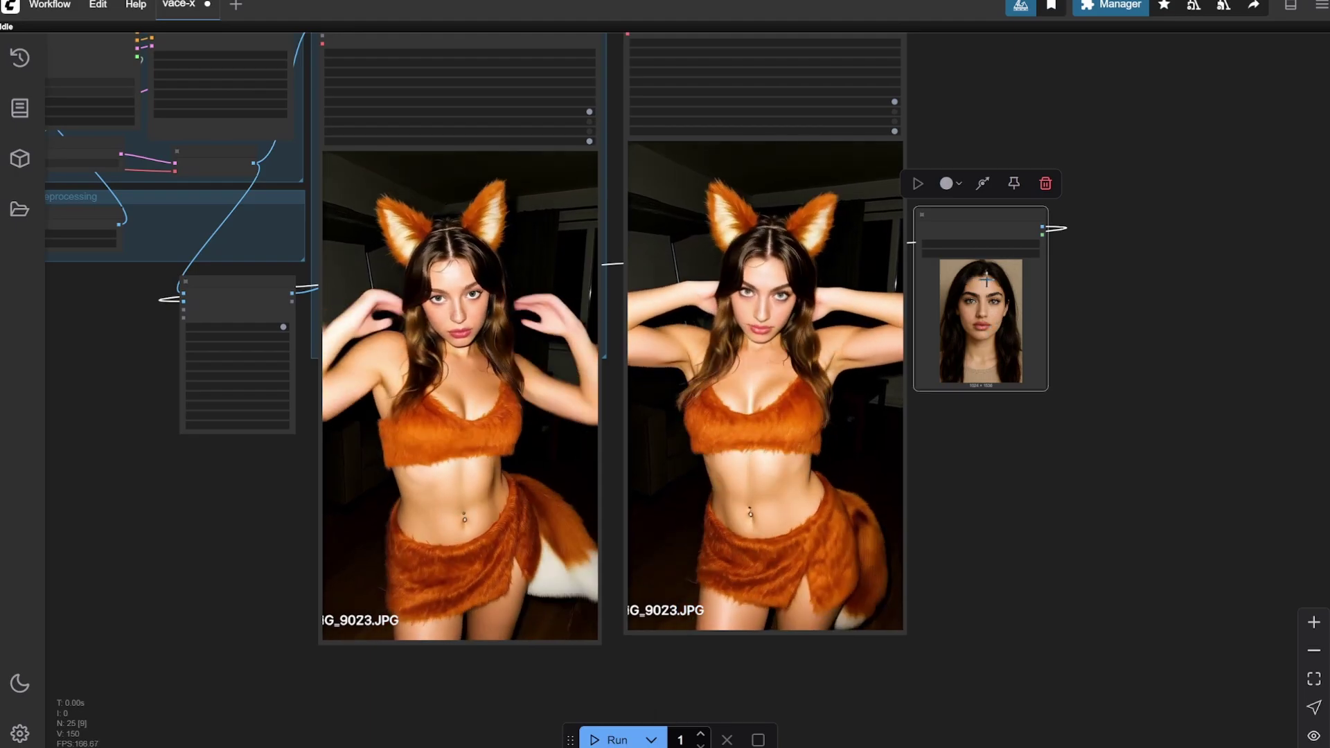
pyautogui.scroll(-3, 1154, 209)
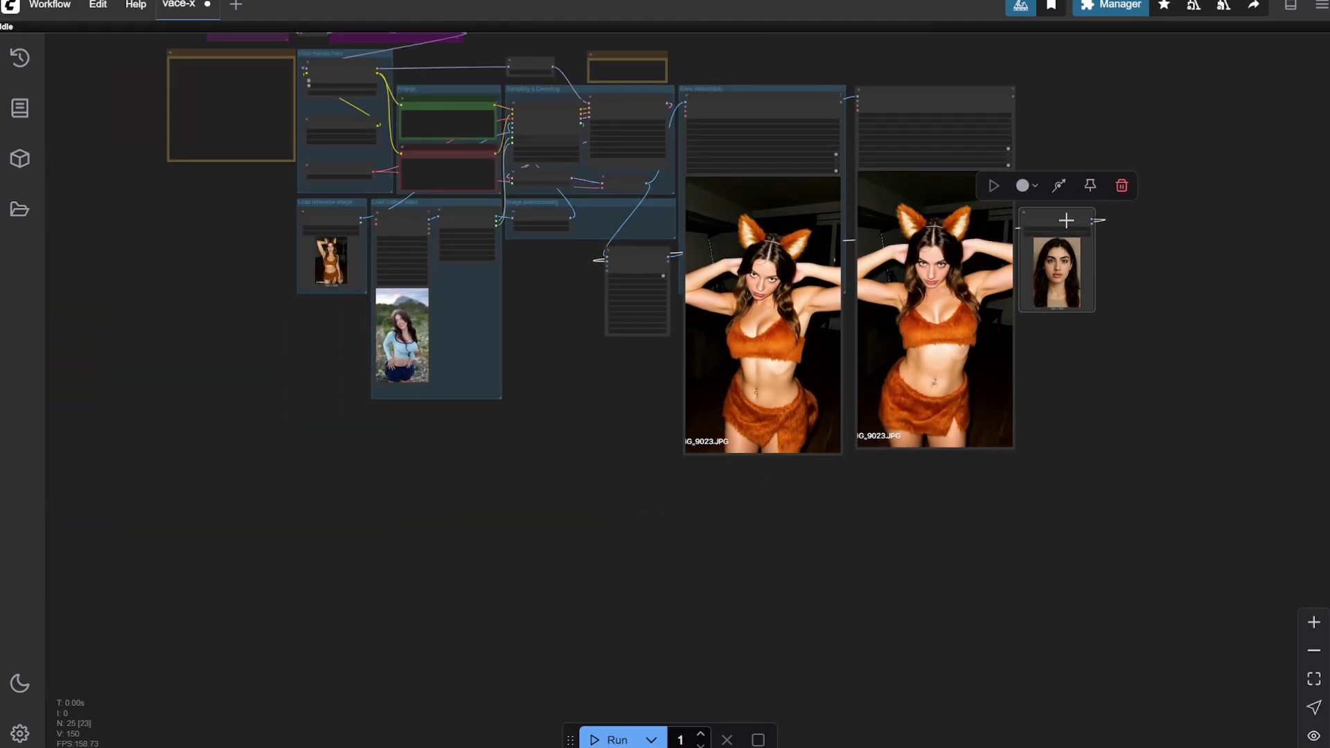
pyautogui.moveTo(1067, 220); pyautogui.dragTo(335, 308)
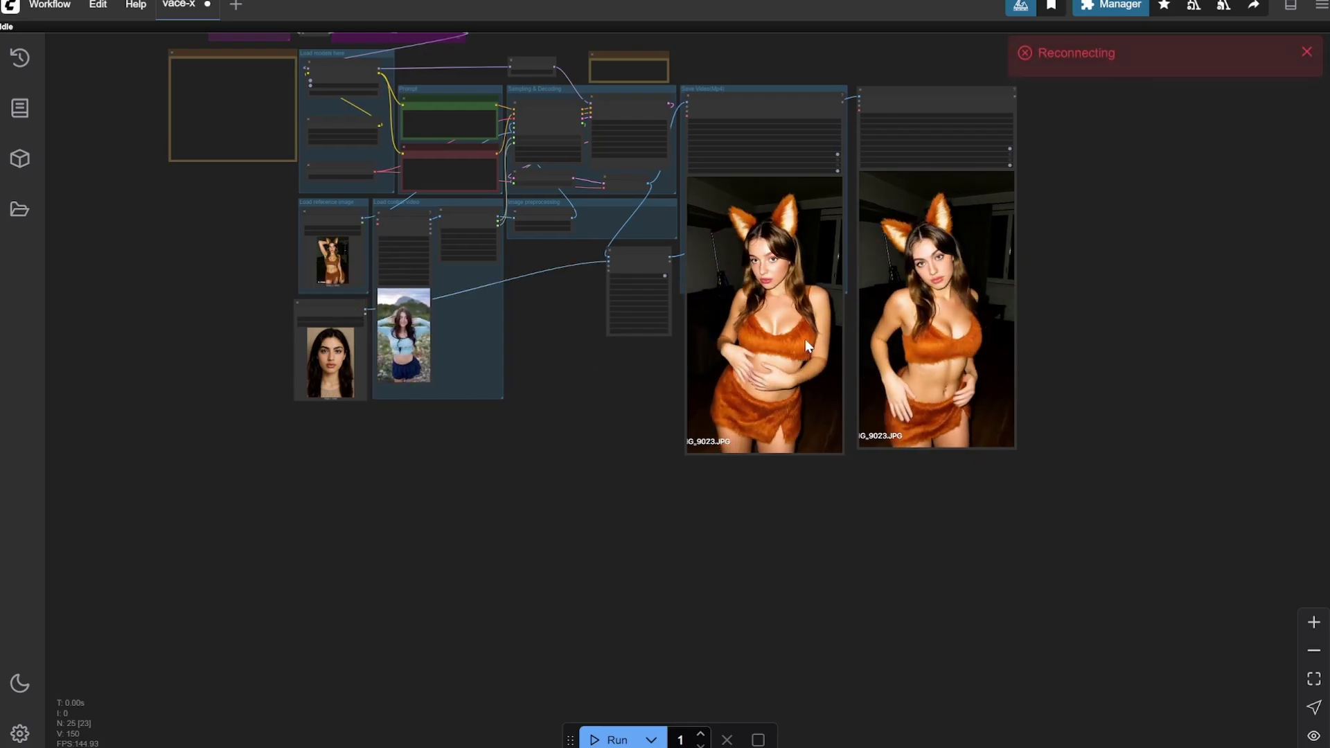
pyautogui.scroll(5, 1049, 239)
pyautogui.scroll(3, 1060, 235)
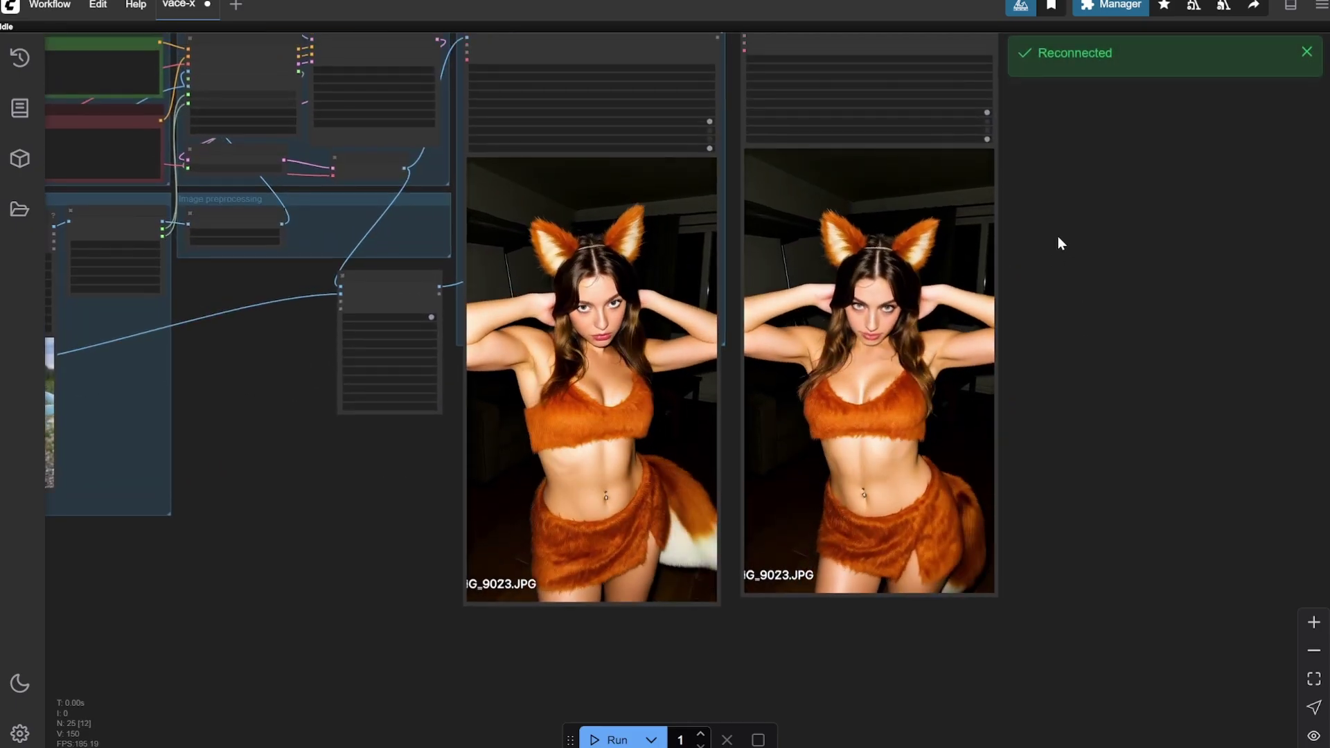
pyautogui.scroll(-5, 941, 414)
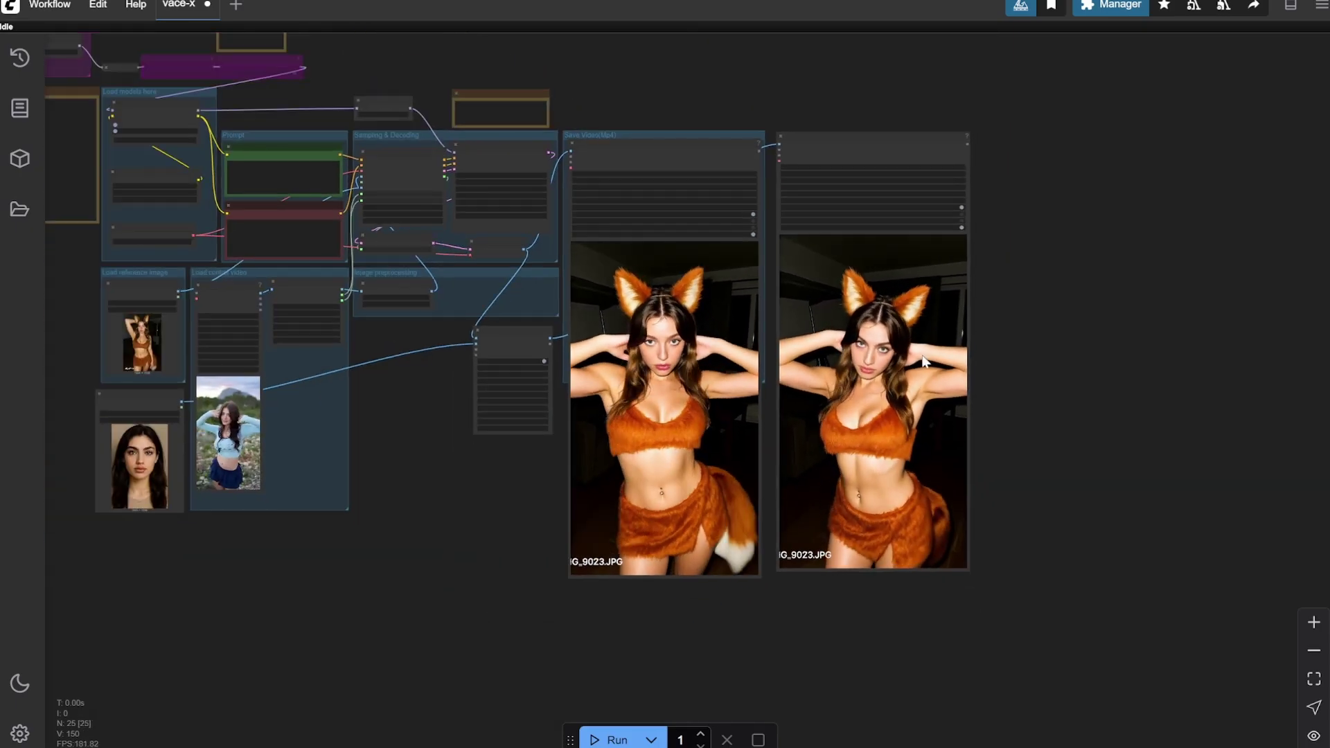
pyautogui.scroll(5, 222, 483)
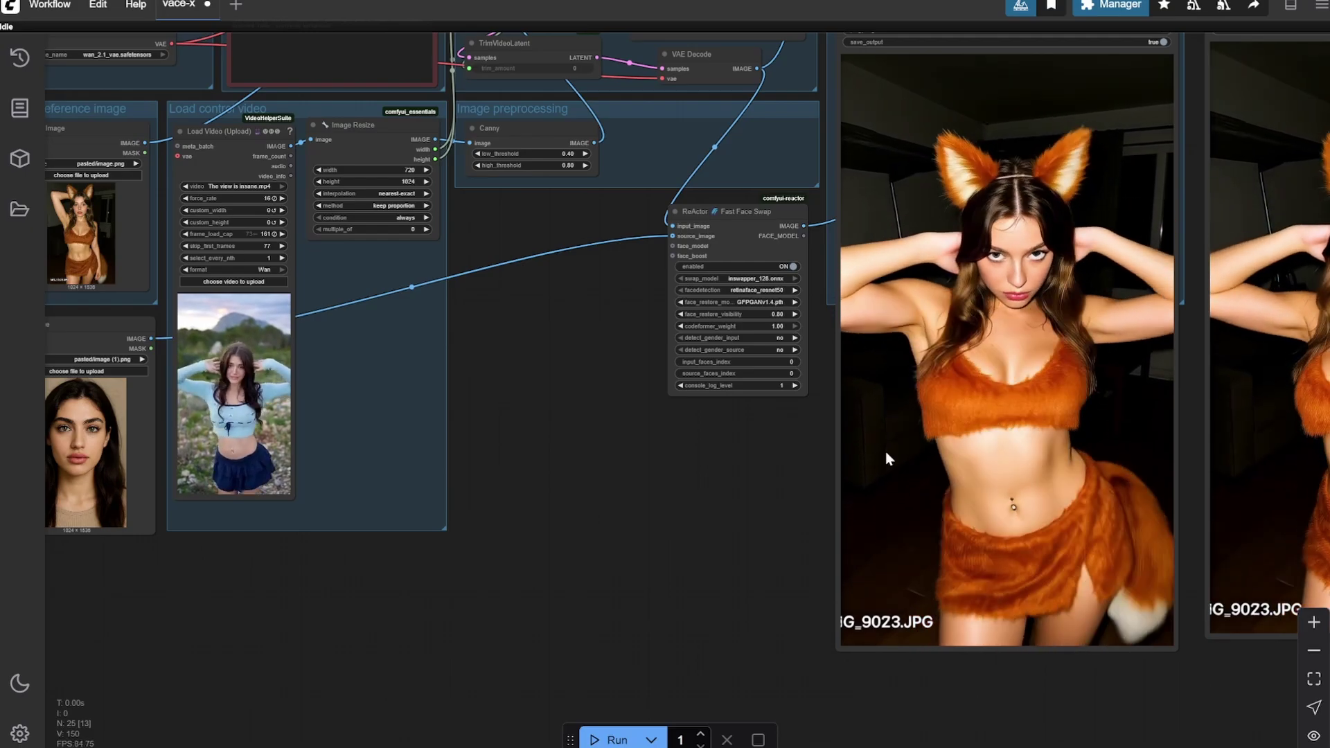
pyautogui.scroll(-5, 613, 450)
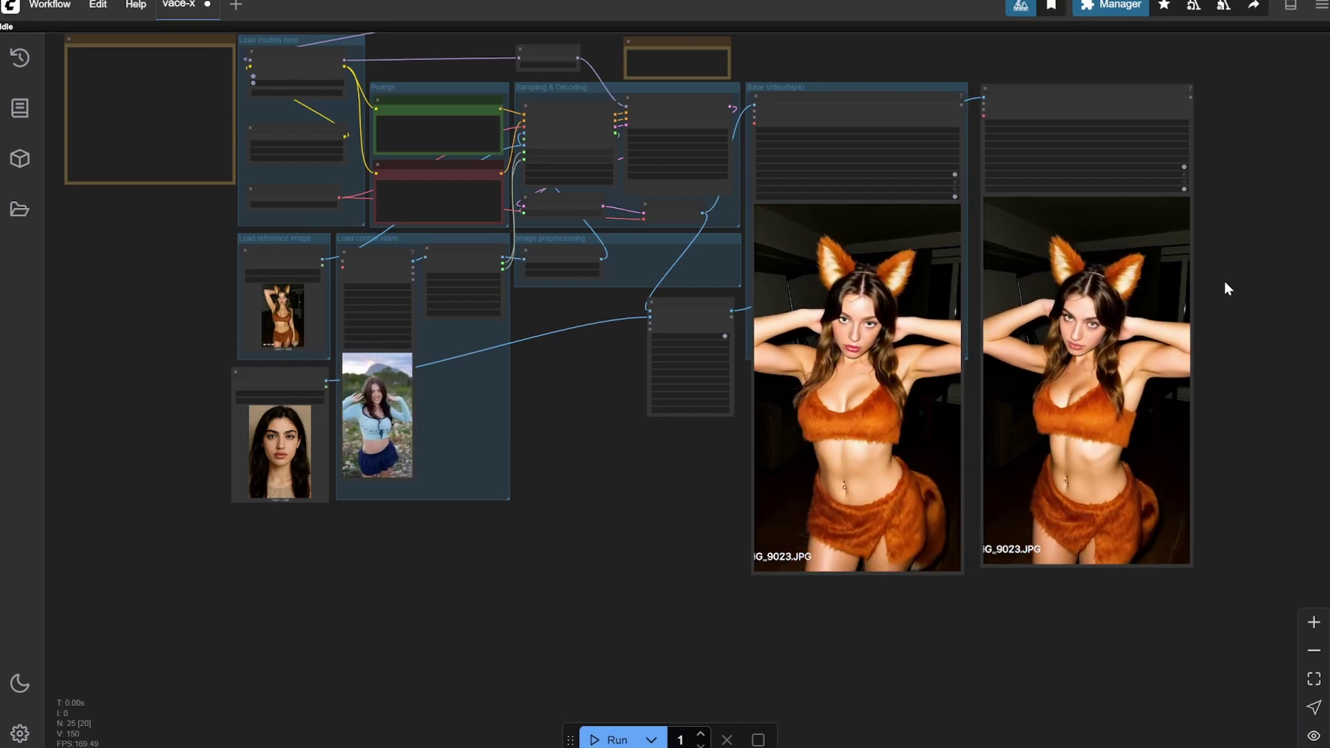
pyautogui.scroll(8, 558, 325)
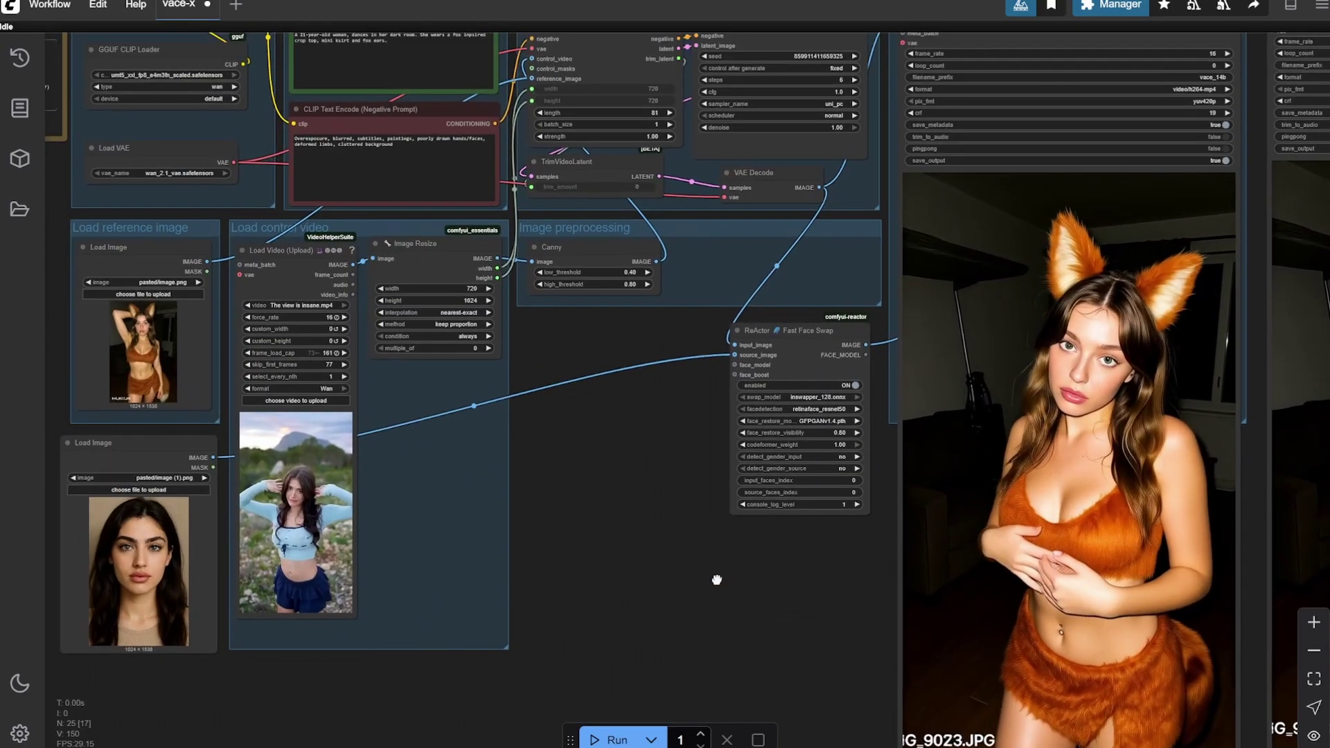
pyautogui.scroll(2, 326, 251)
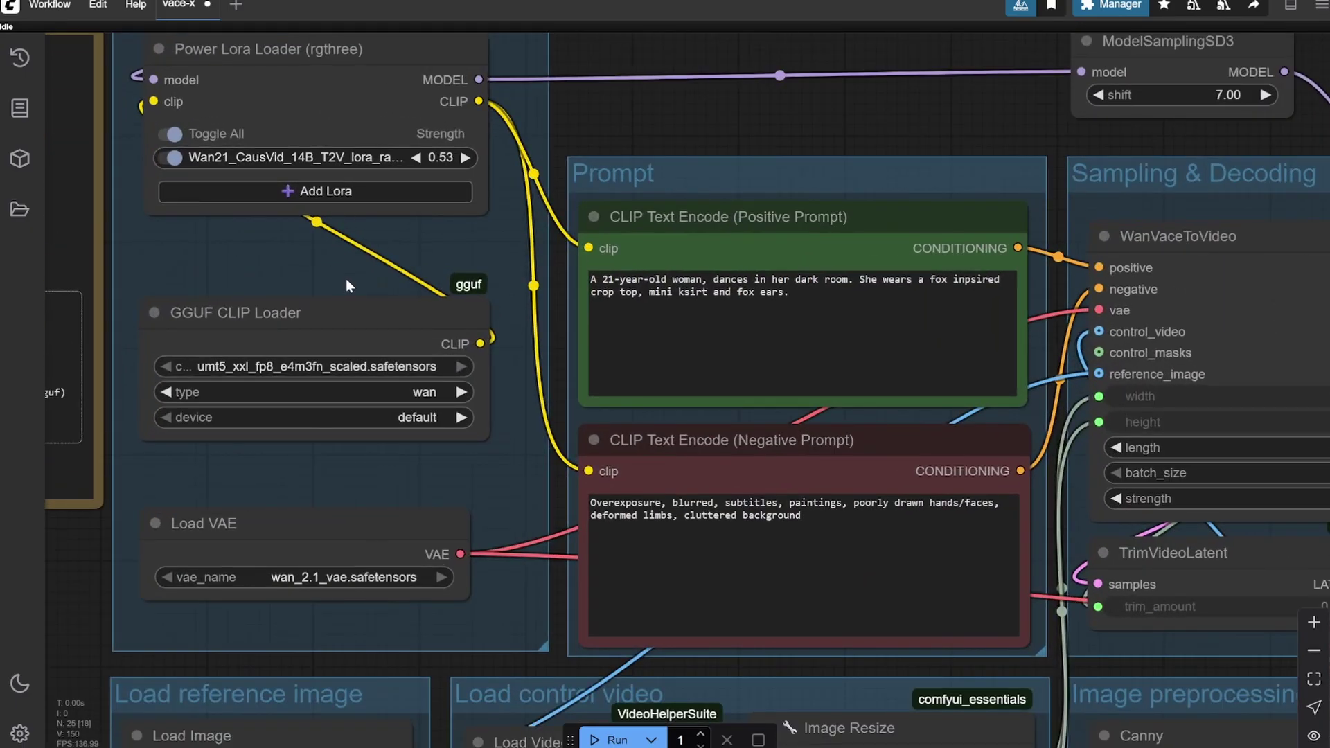
pyautogui.moveTo(323, 243); pyautogui.dragTo(372, 426)
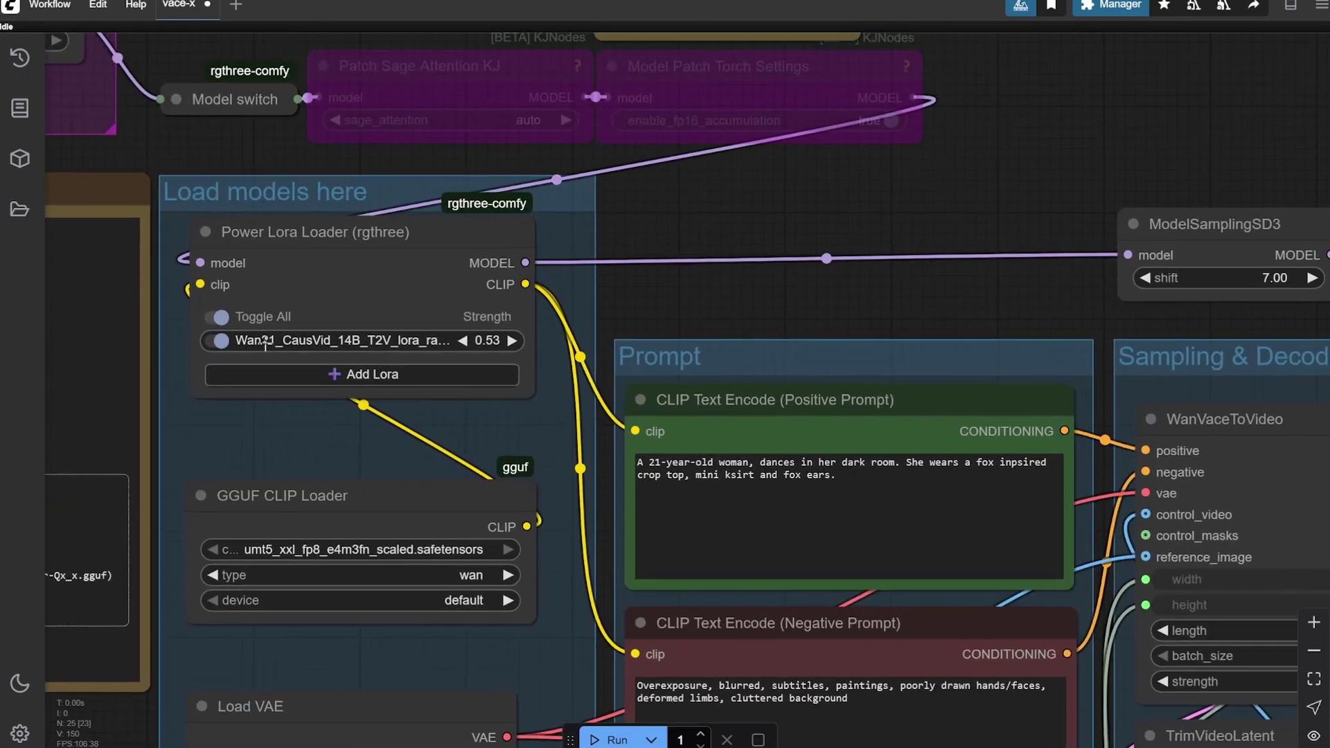
pyautogui.scroll(6, 265, 343)
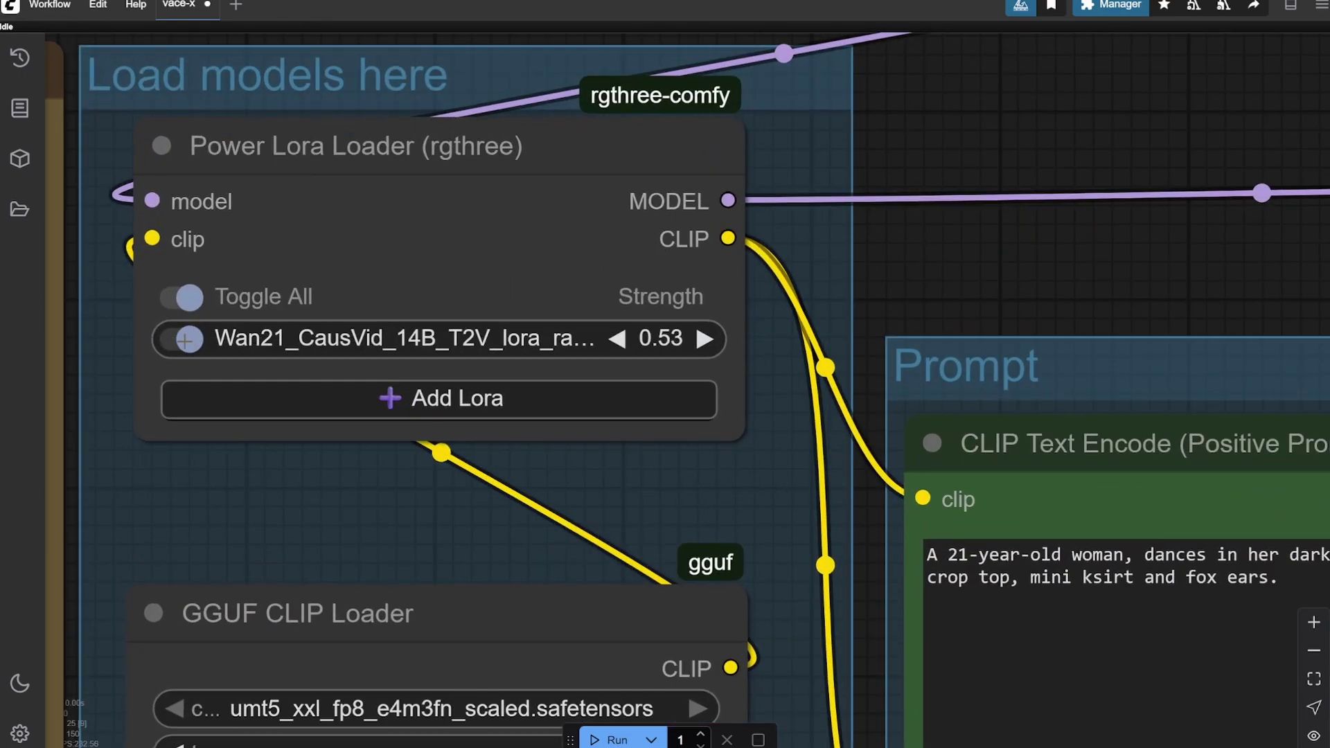
pyautogui.click(142, 340)
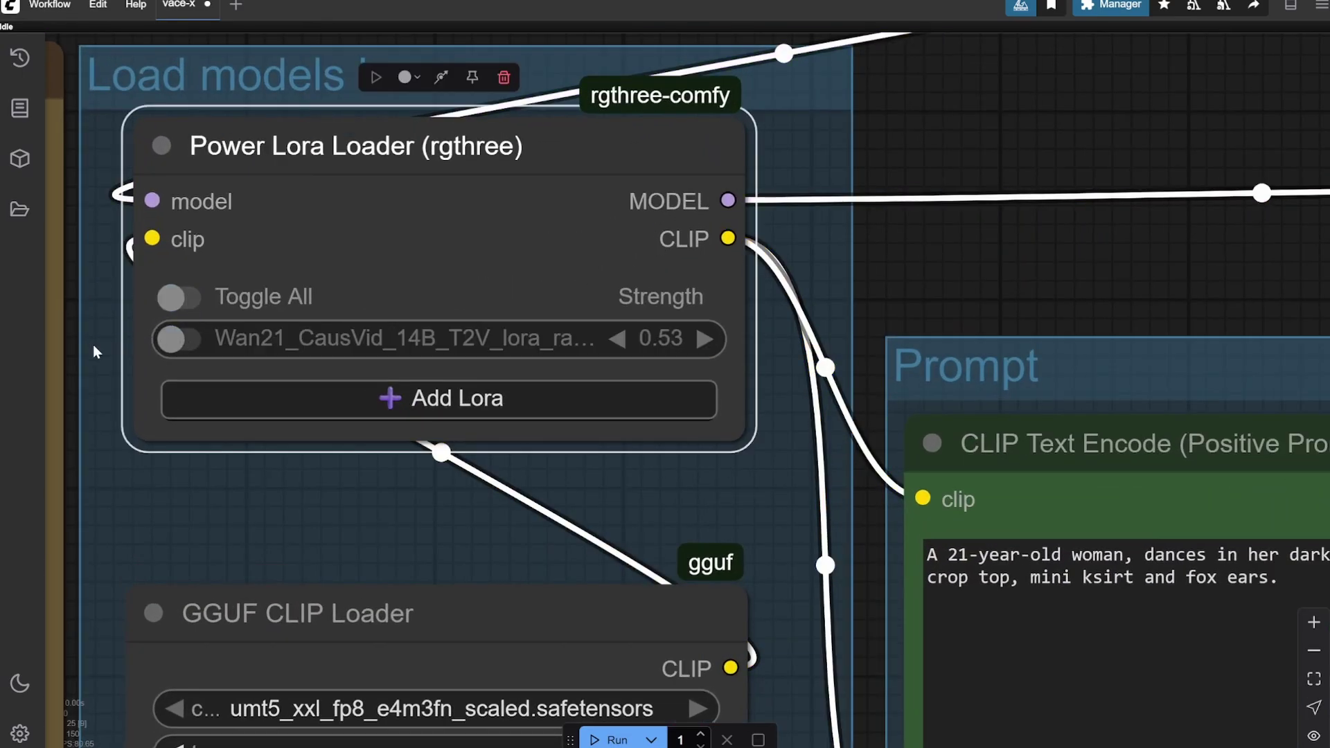
pyautogui.scroll(-14, 96, 346)
pyautogui.scroll(10, 721, 428)
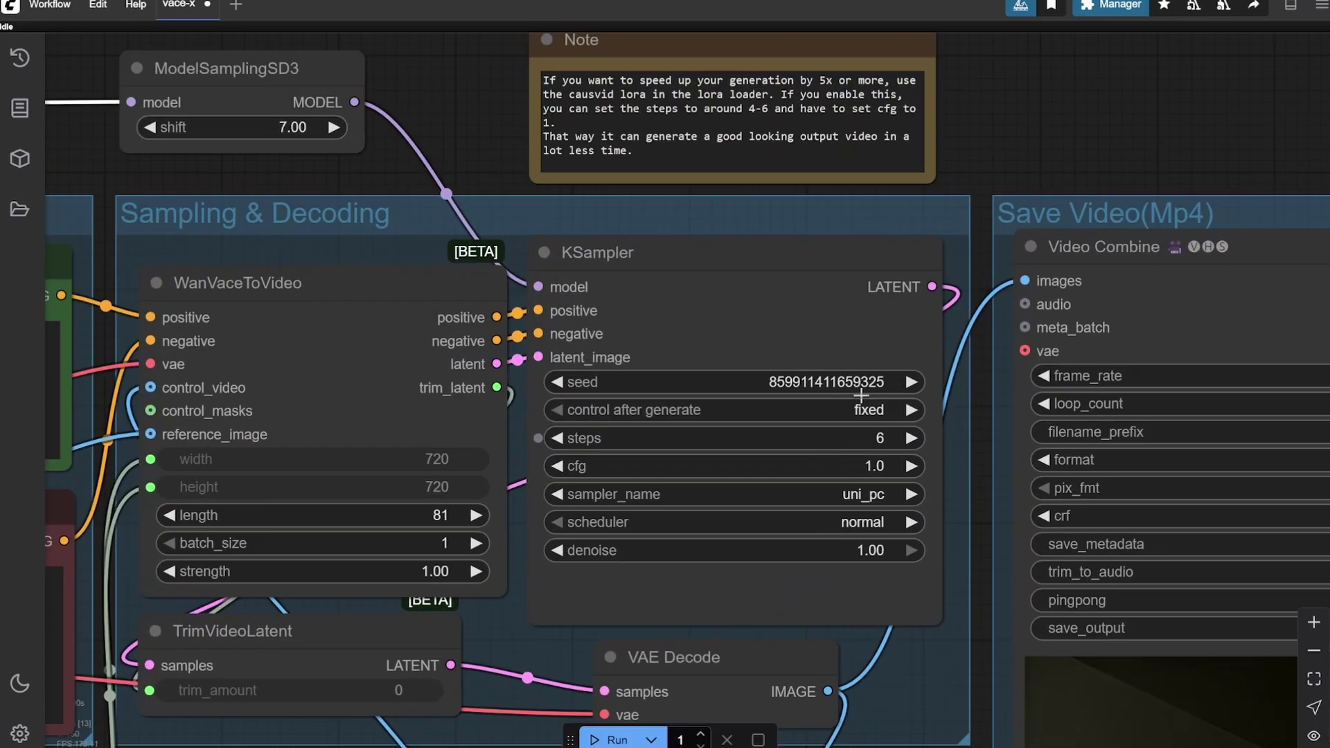
pyautogui.scroll(4, 882, 516)
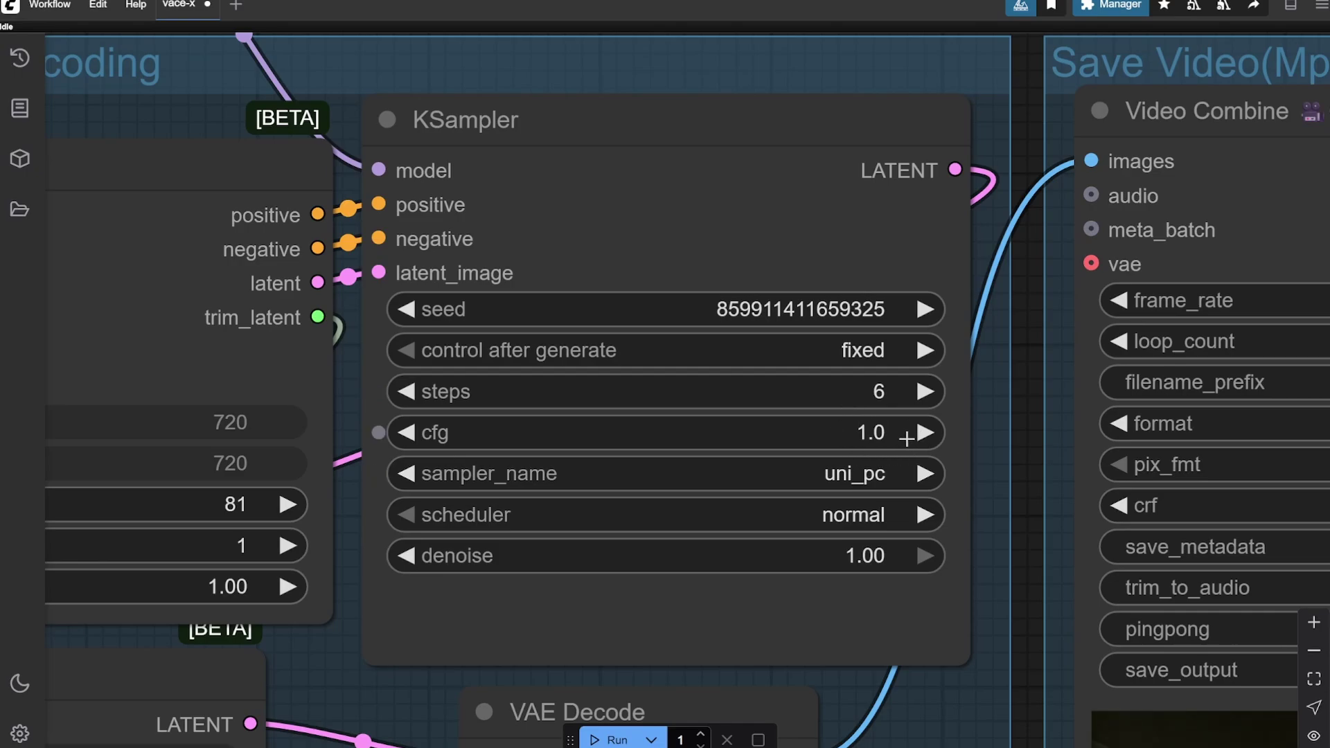
pyautogui.scroll(-3, 809, 214)
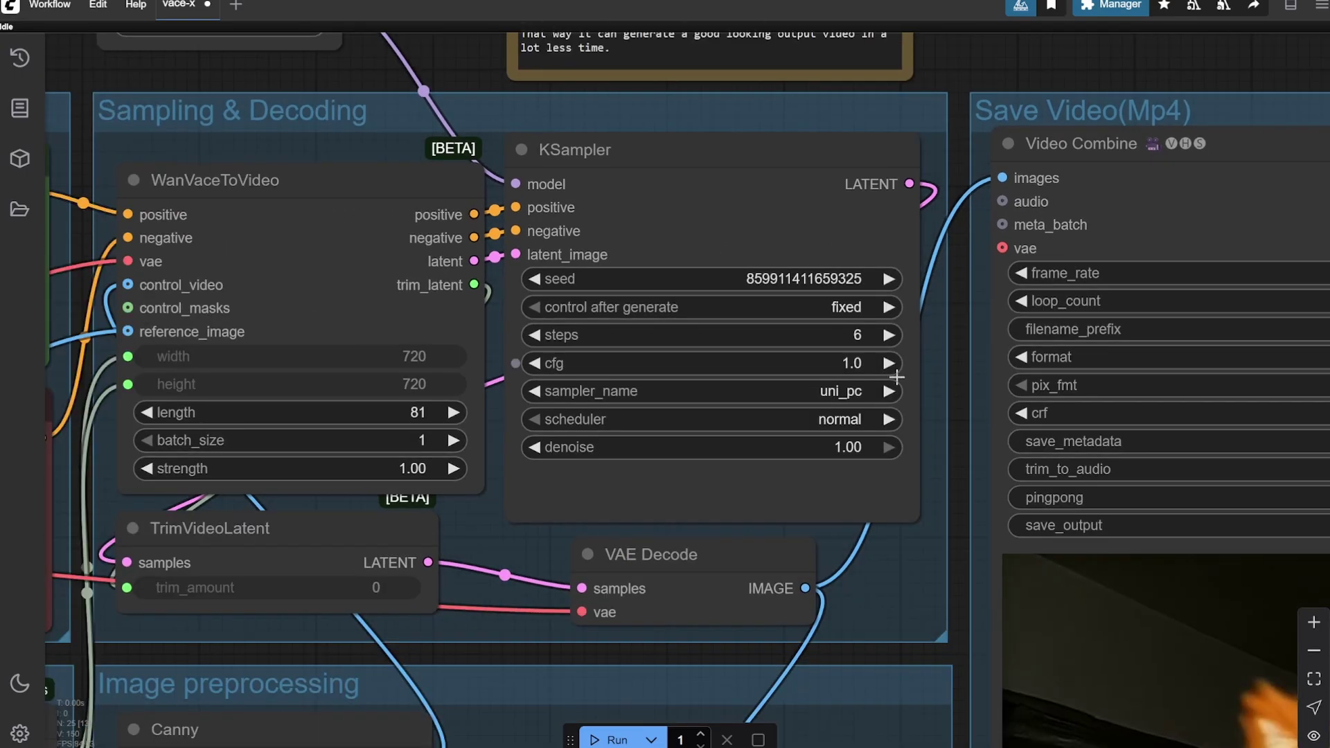
pyautogui.scroll(2, 853, 363)
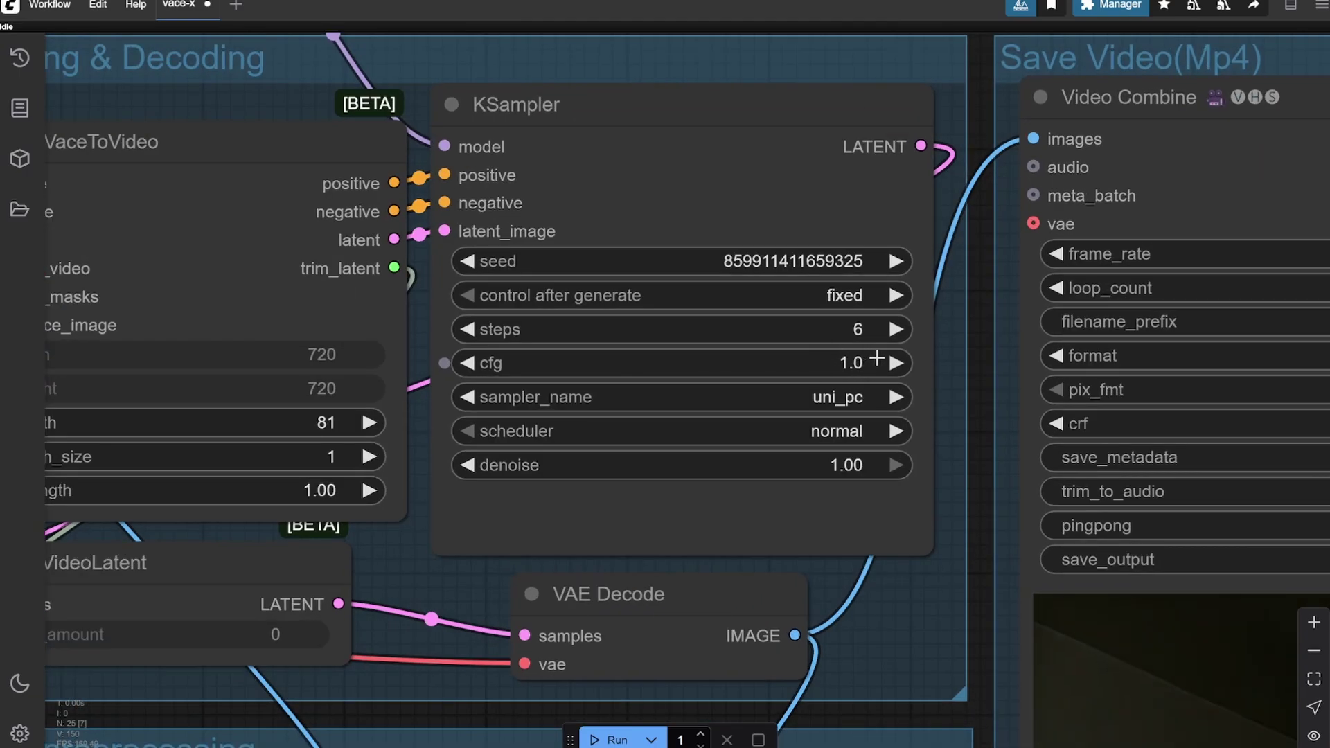
pyautogui.scroll(-5, 877, 358)
pyautogui.scroll(5, 859, 326)
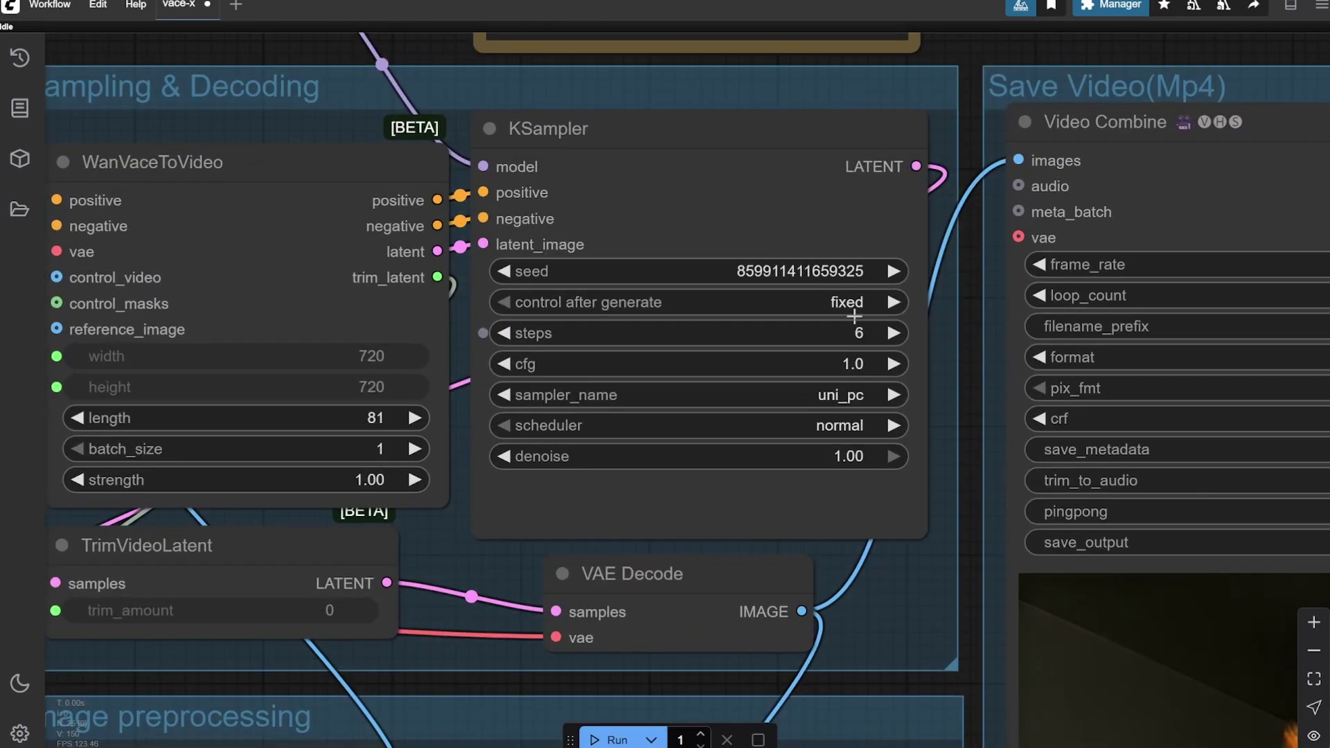
pyautogui.click(1297, 7)
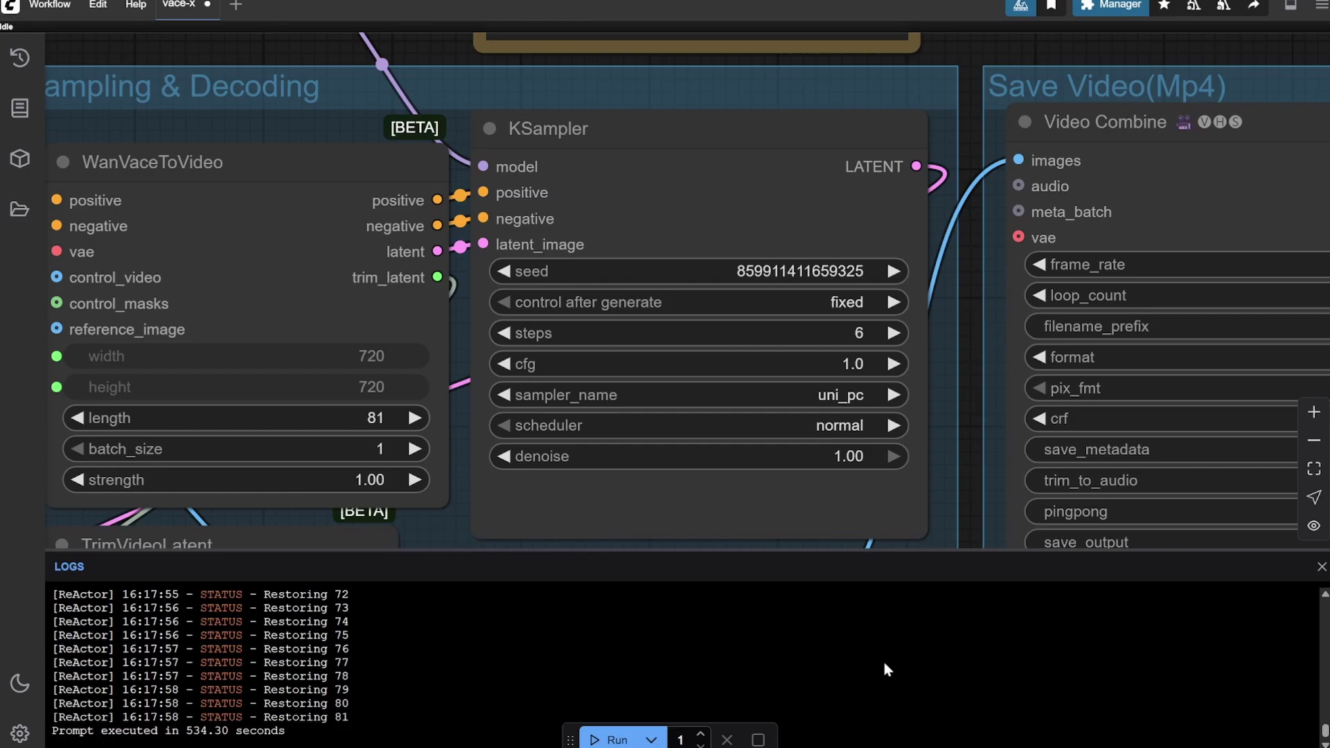
pyautogui.click(1320, 567)
pyautogui.scroll(-5, 903, 597)
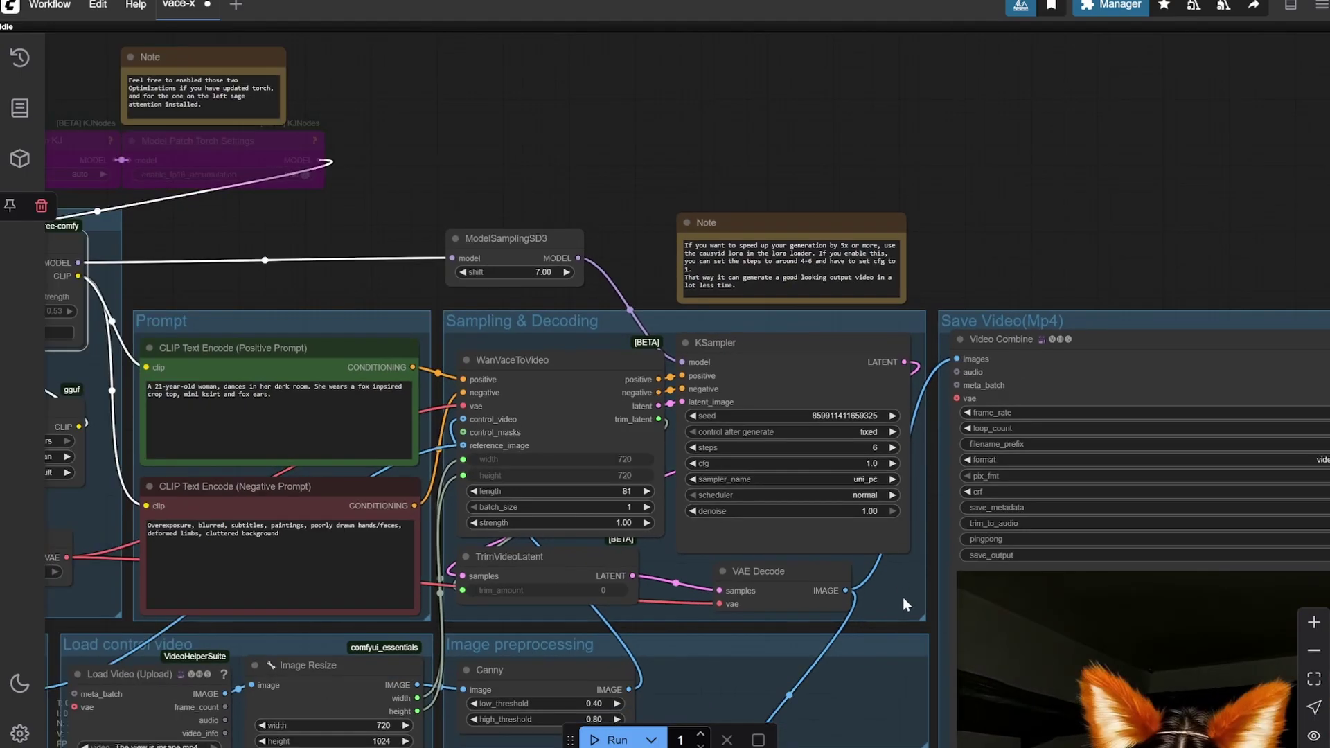
pyautogui.scroll(4, 517, 596)
pyautogui.scroll(-5, 609, 566)
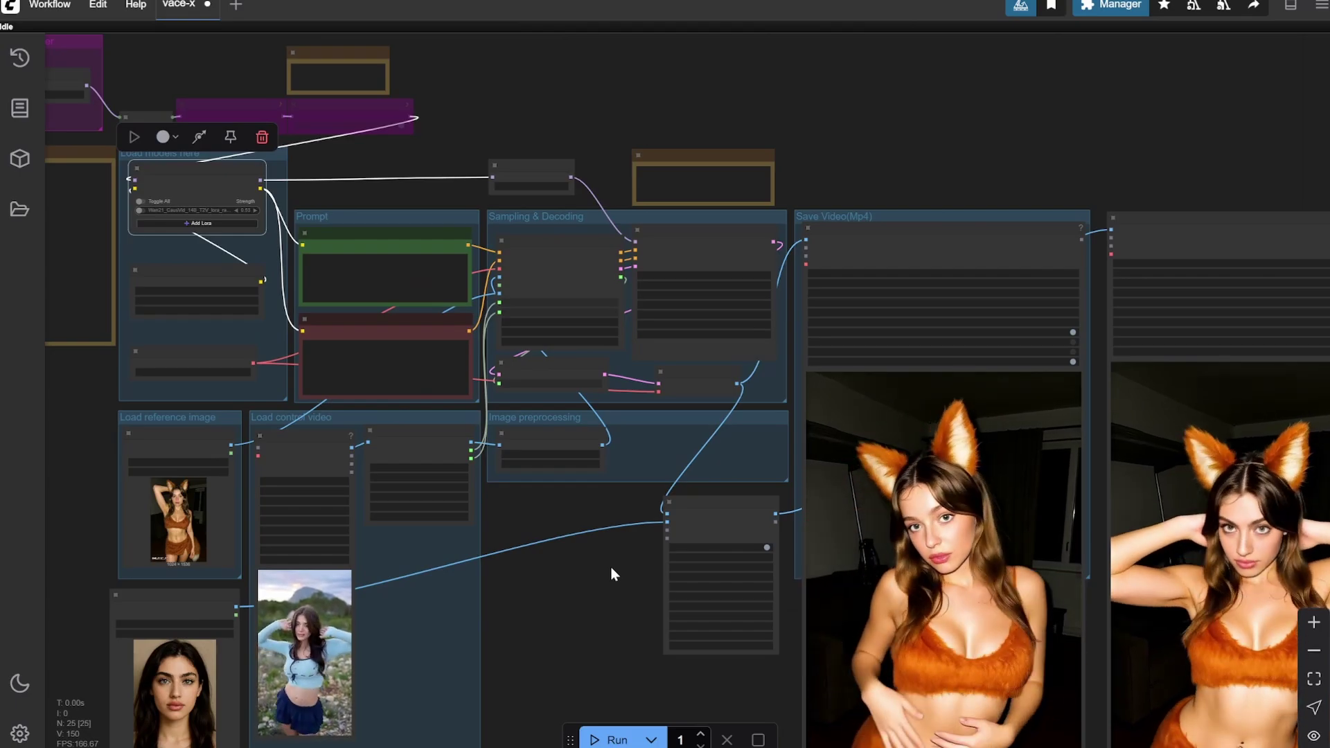
pyautogui.scroll(6, 779, 277)
pyautogui.scroll(5, 718, 322)
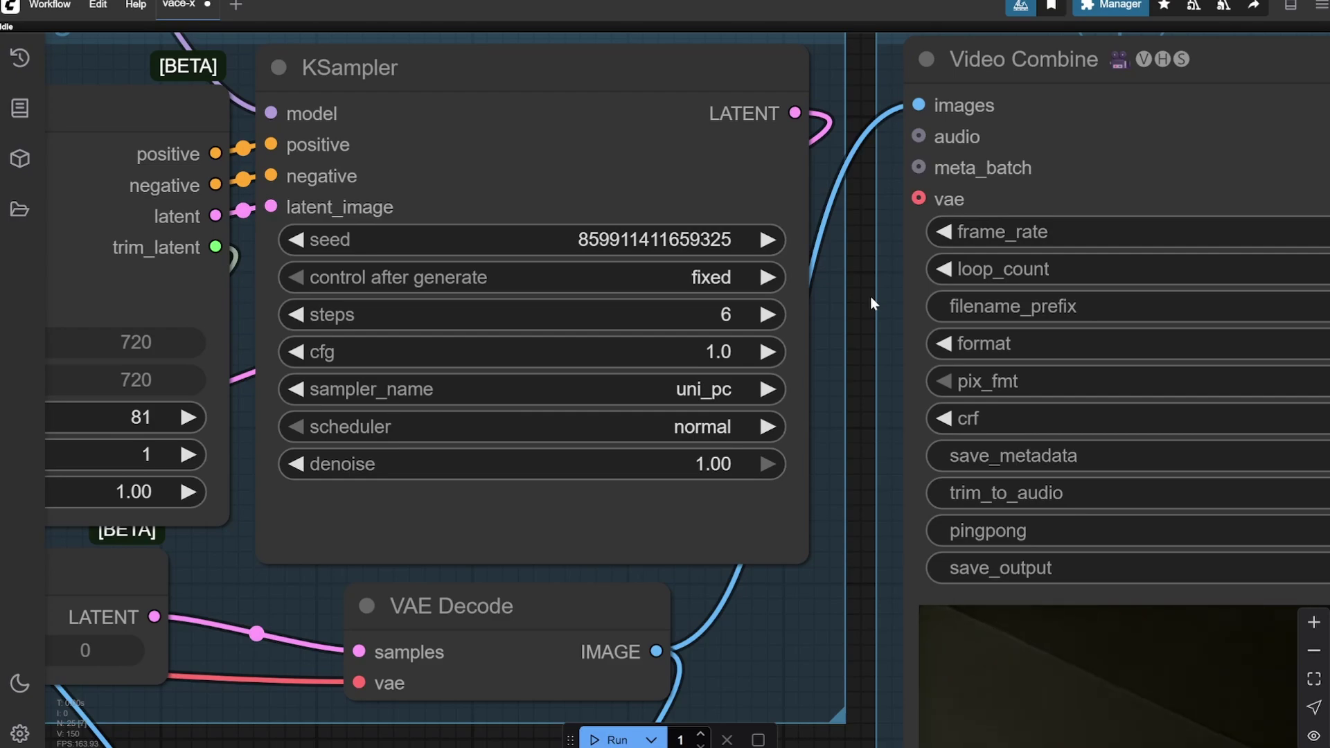
pyautogui.scroll(-15, 870, 296)
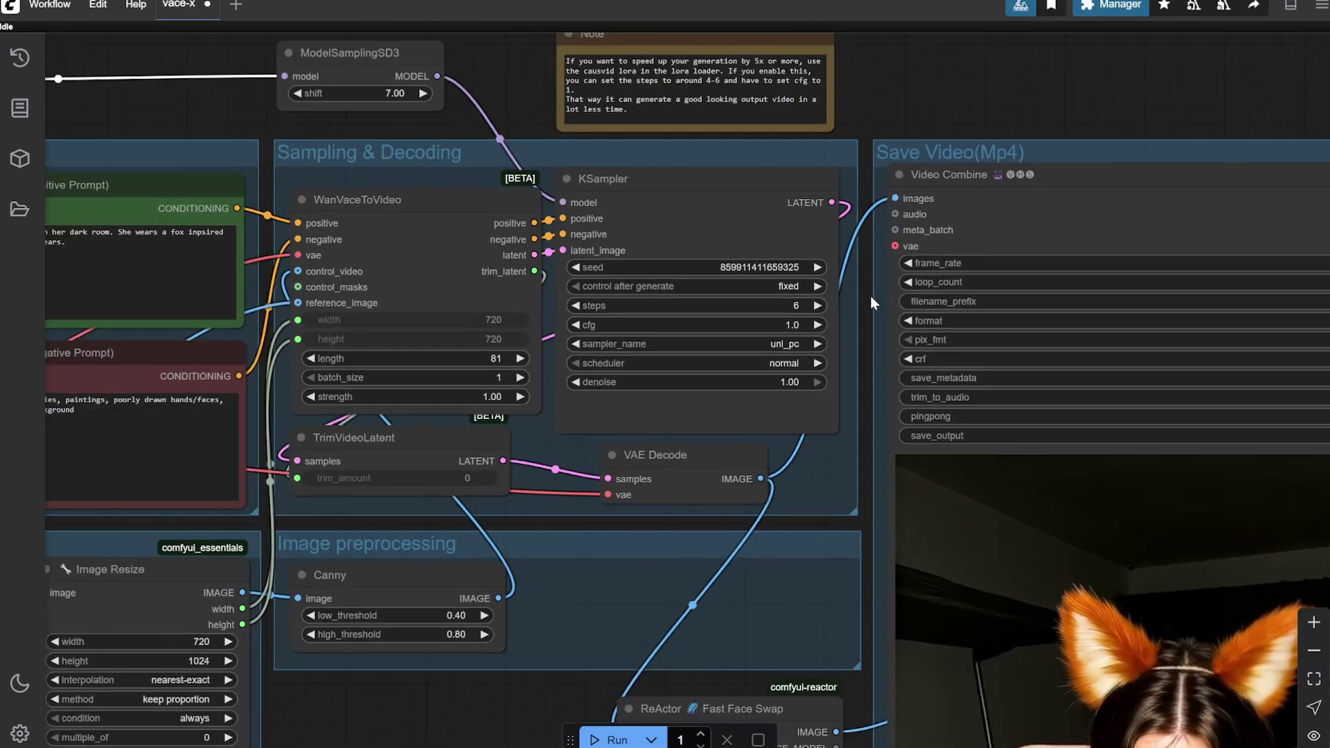
pyautogui.scroll(10, 113, 351)
pyautogui.moveTo(114, 350); pyautogui.dragTo(155, 396)
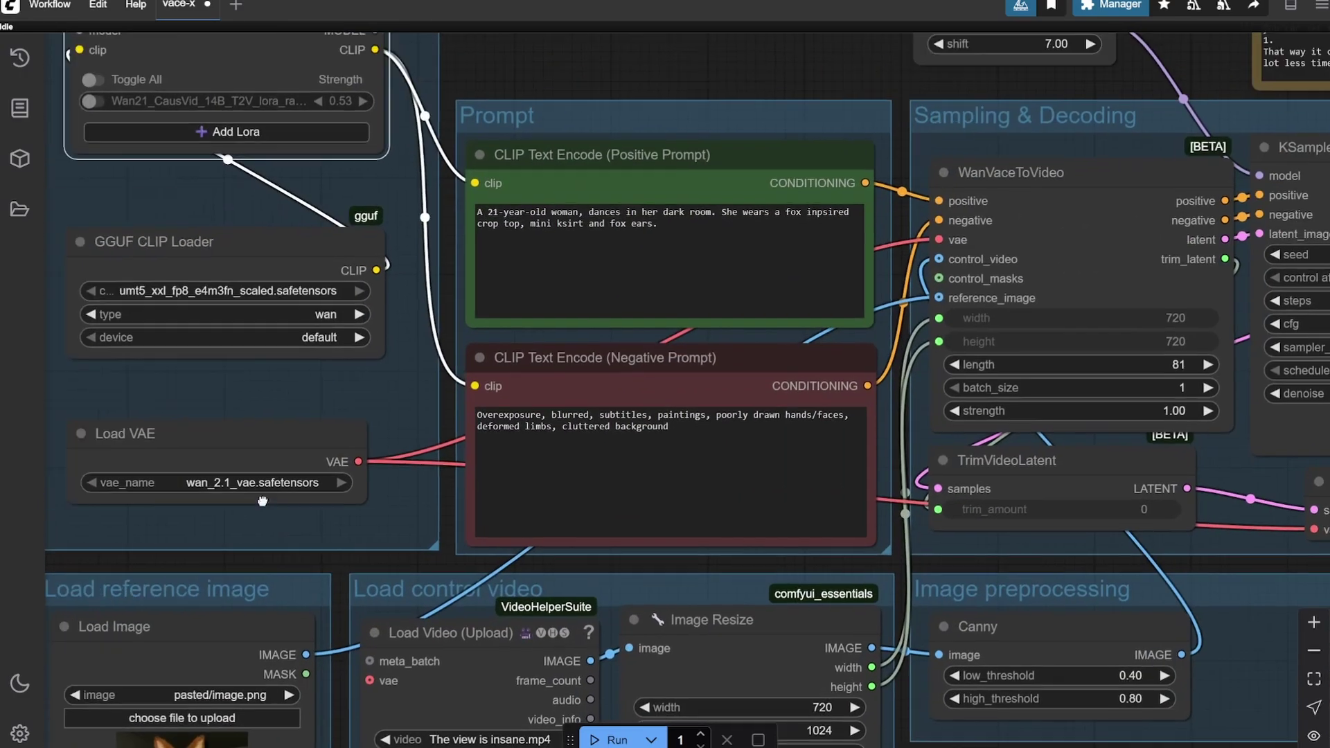
pyautogui.scroll(5, 155, 396)
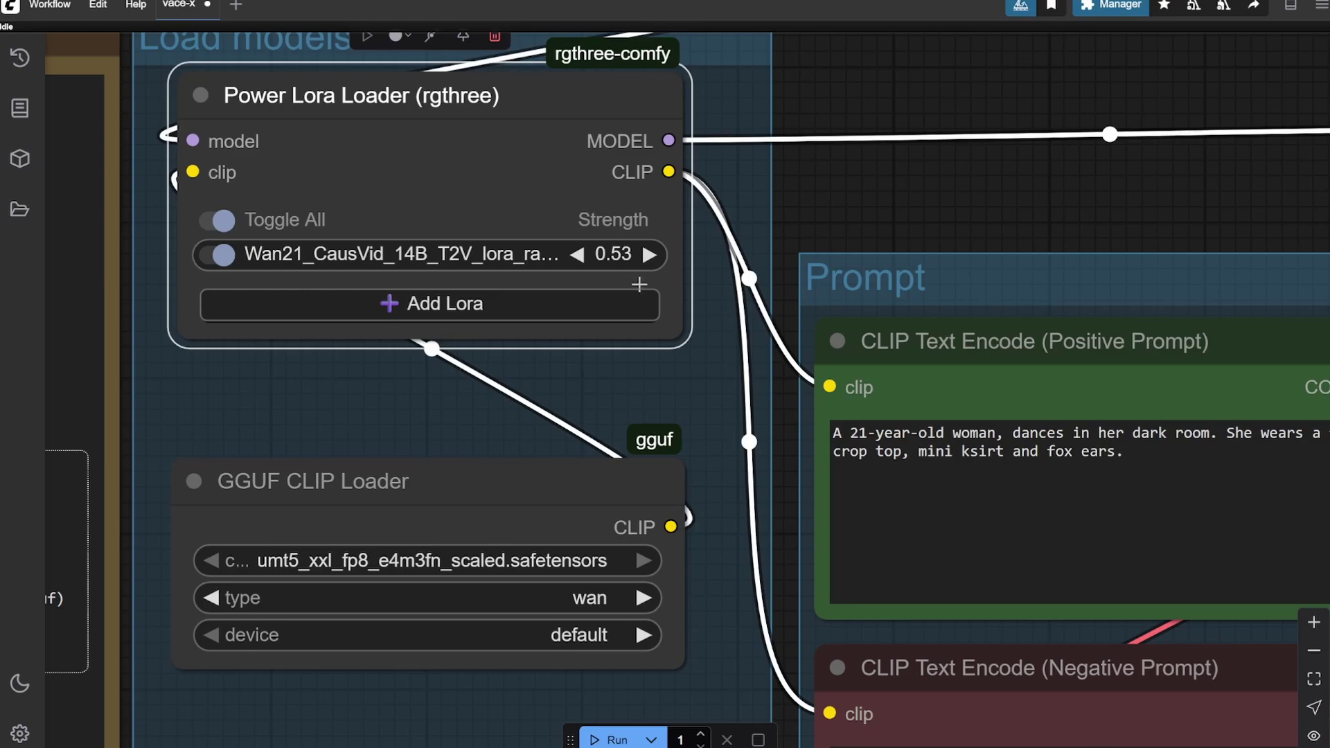
pyautogui.scroll(-12, 720, 258)
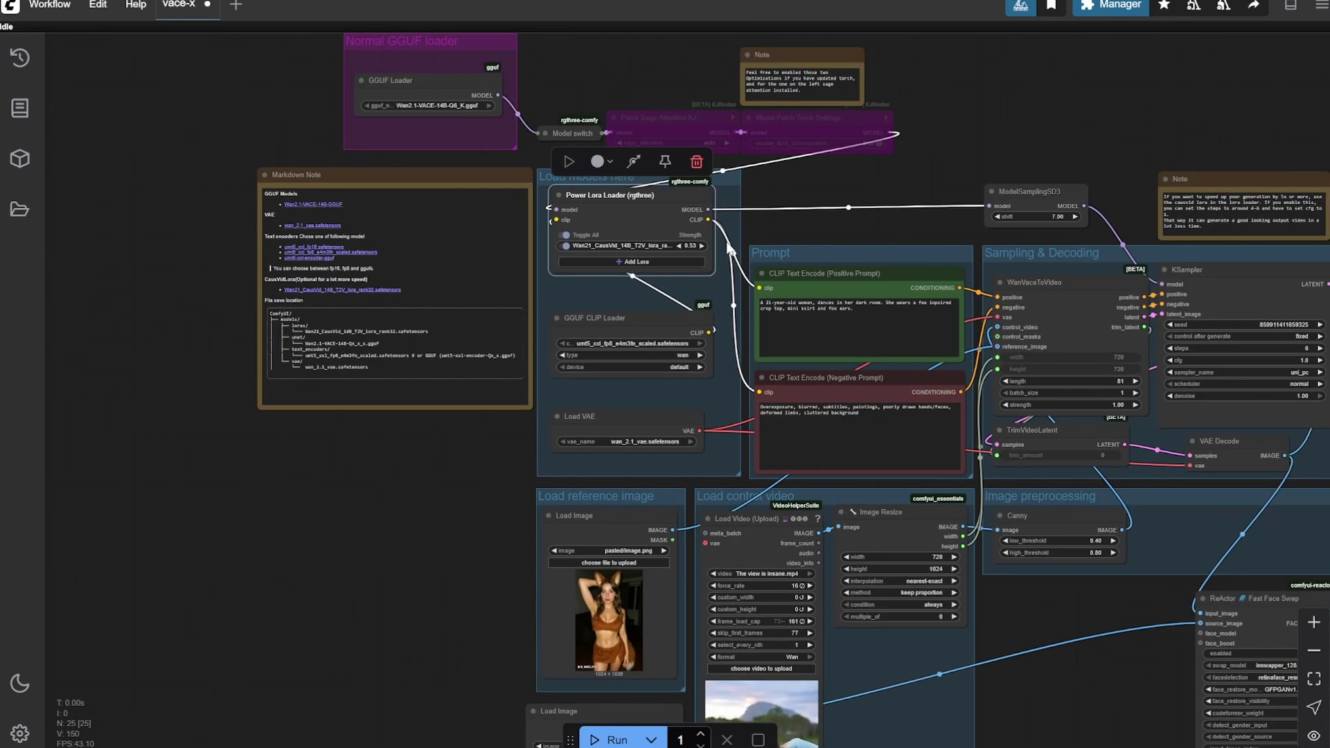
pyautogui.scroll(-5, 730, 248)
pyautogui.scroll(5, 937, 521)
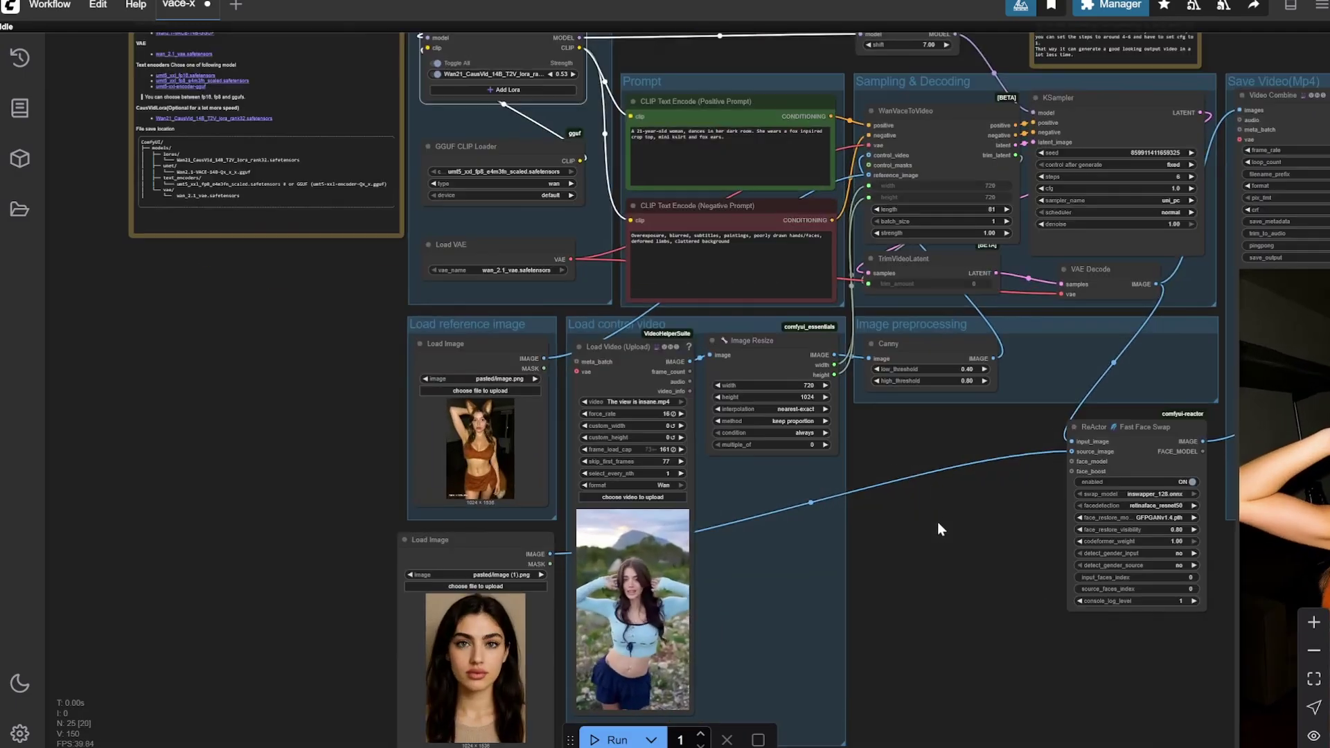
pyautogui.moveTo(708, 463); pyautogui.dragTo(665, 455)
pyautogui.scroll(-5, 664, 454)
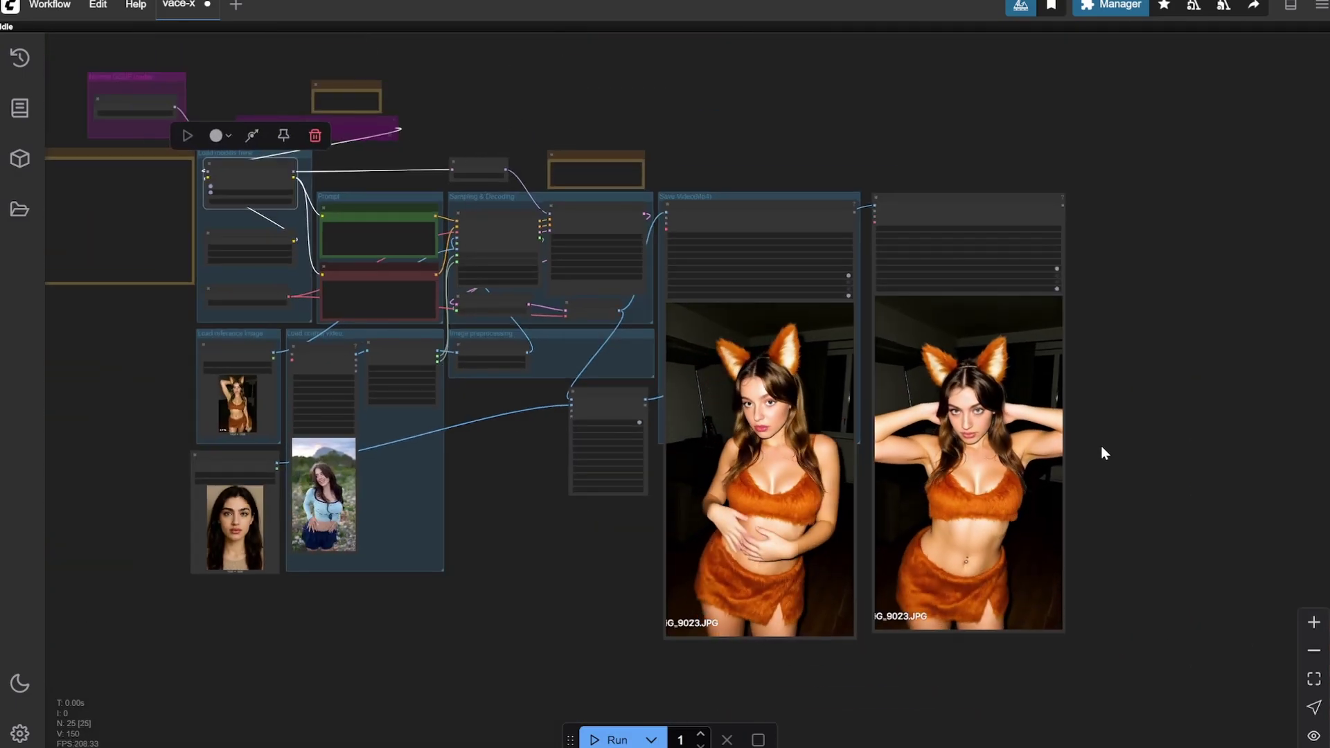